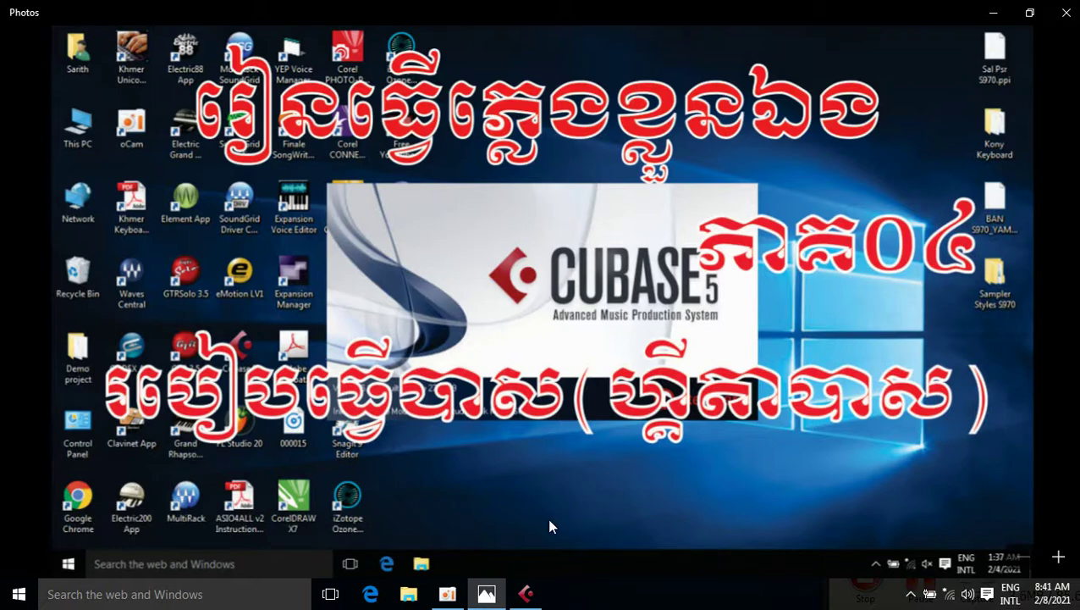
Switch to Cubase 5 and play back the existing Drum and organ tracks for a short passage, stopping in bar 3
left_click(528, 593)
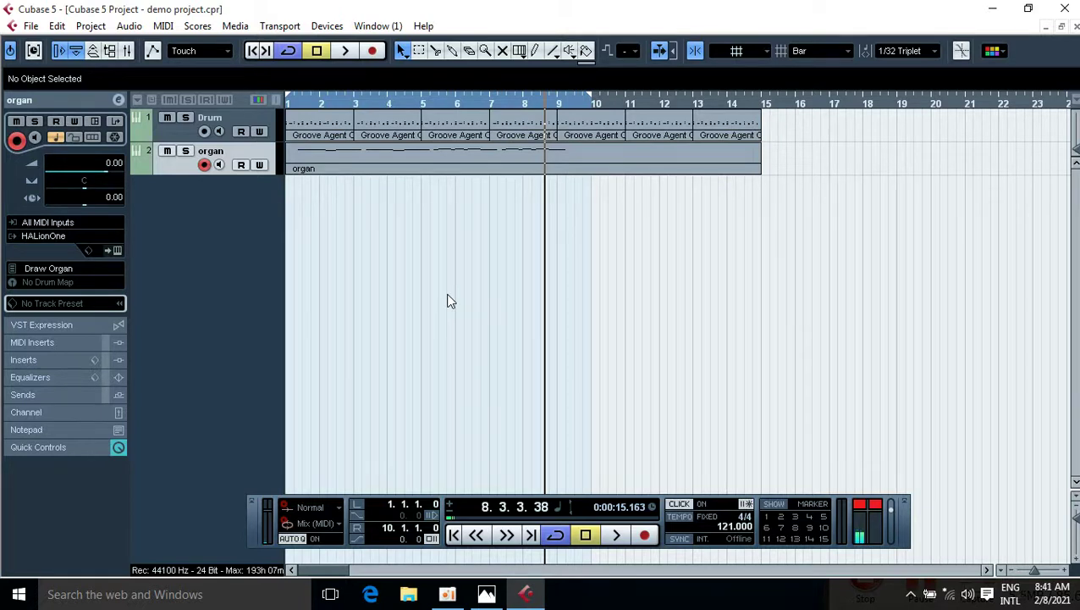
key("space")
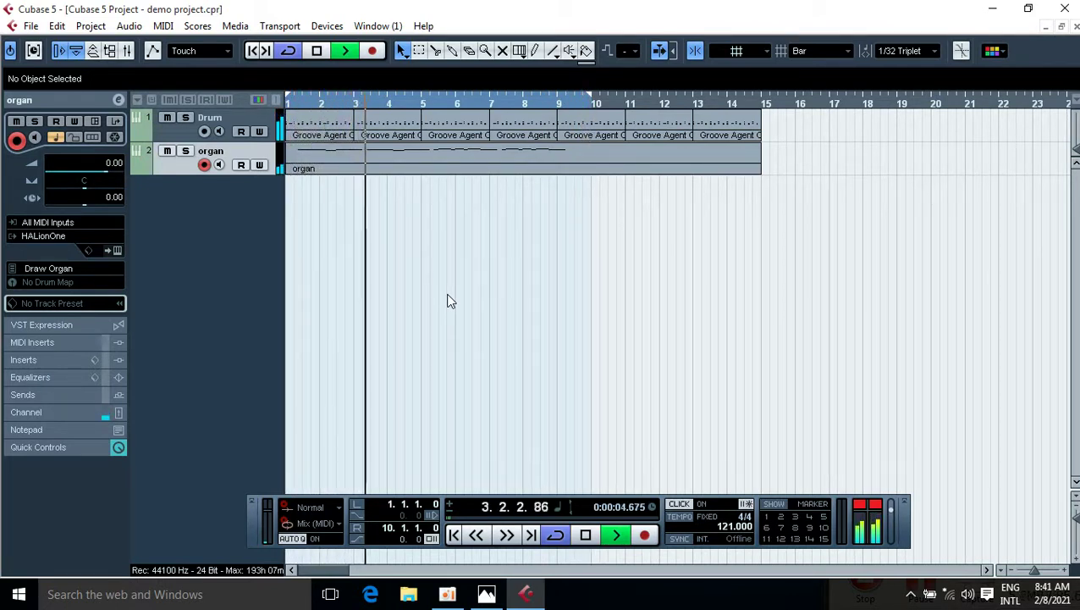
key("space")
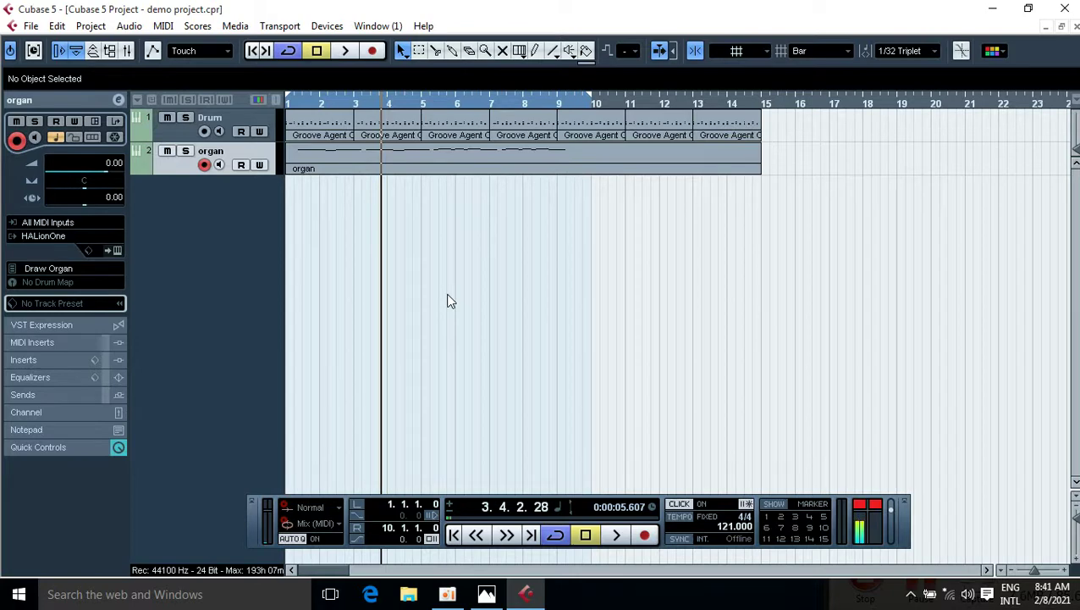
left_click(487, 594)
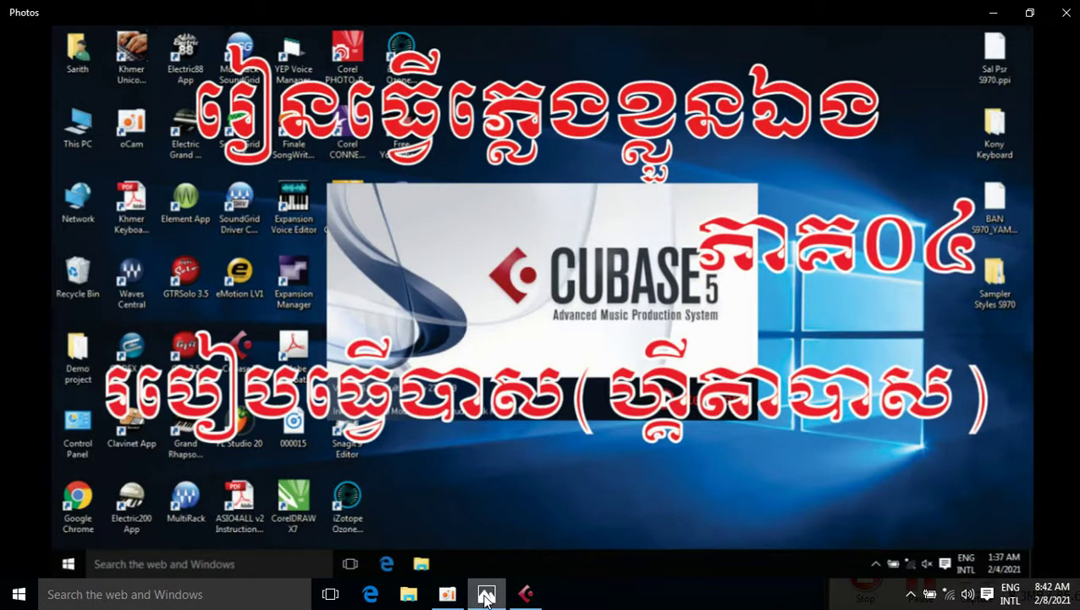
left_click(487, 594)
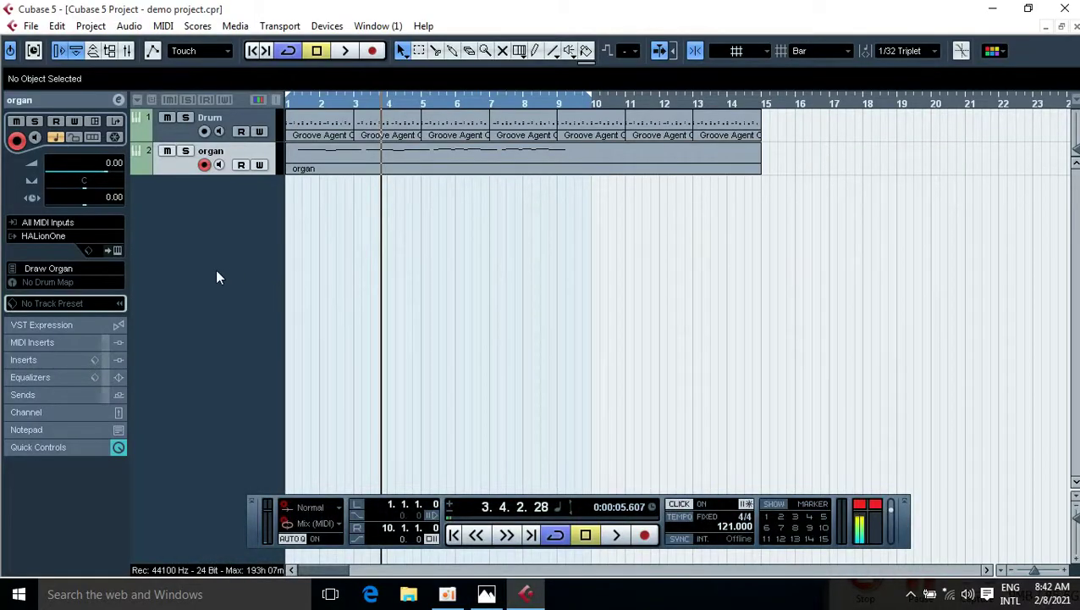
left_click(447, 597)
left_click(447, 597)
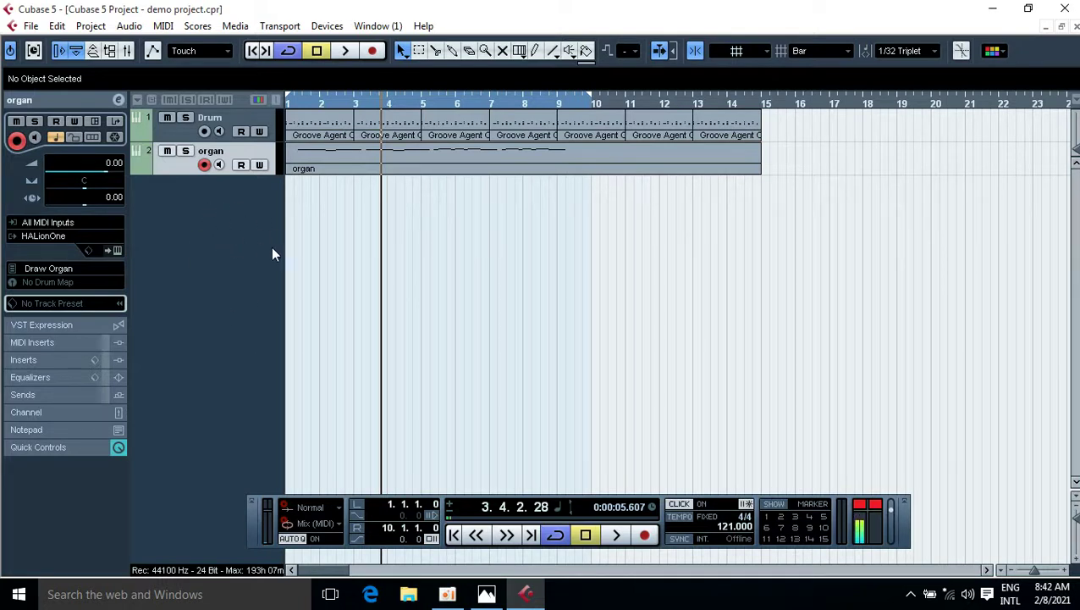
Add one instrument track below the organ track, using HALionOne as its VST instrument
right_click(195, 222)
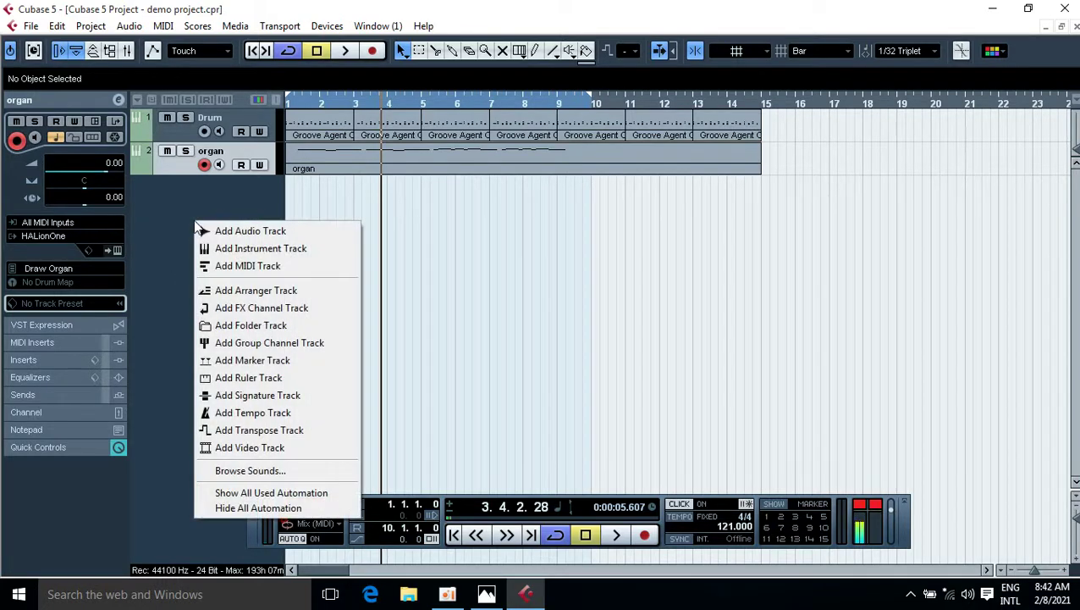
left_click(242, 249)
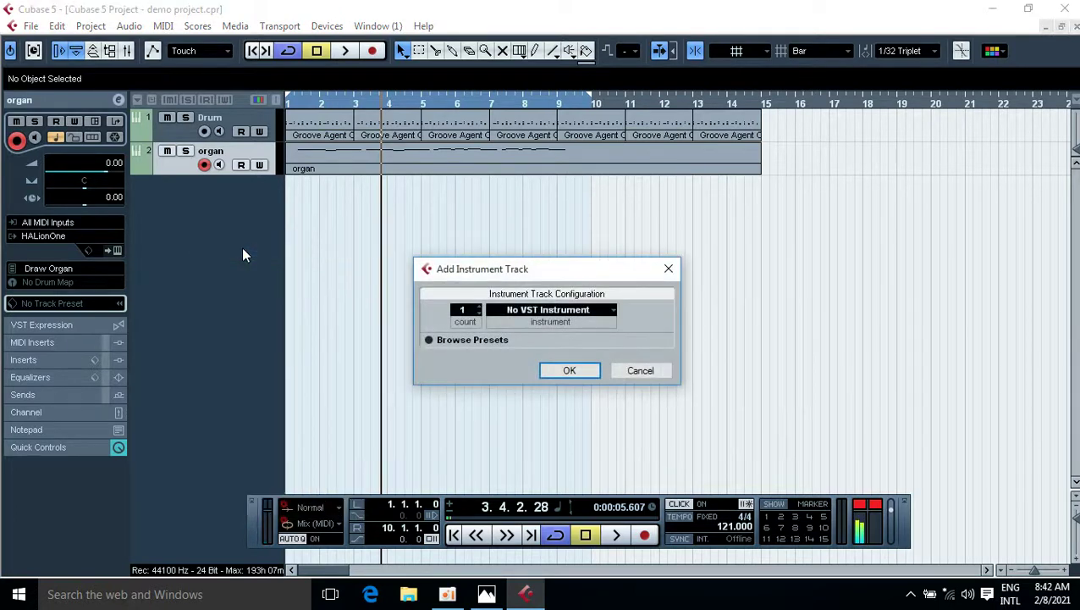
left_click(536, 312)
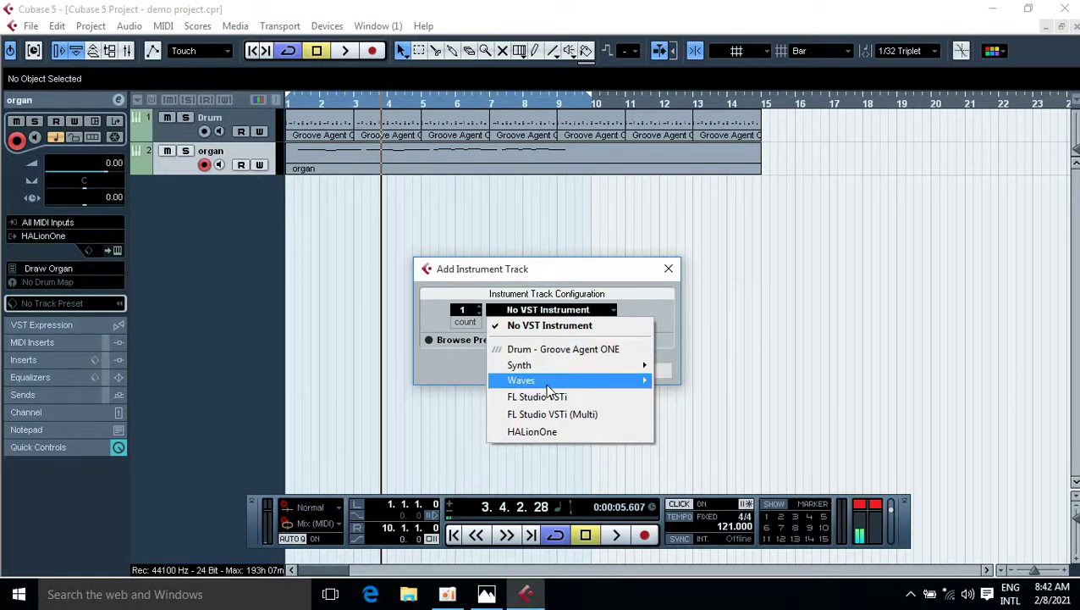
mouse_move(550, 365)
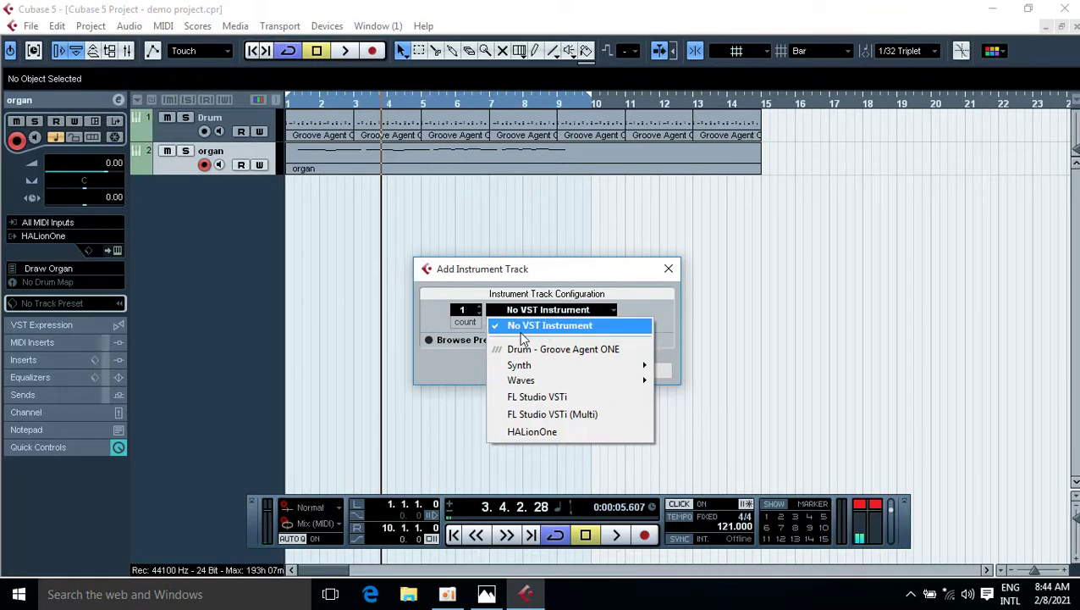
left_click(520, 436)
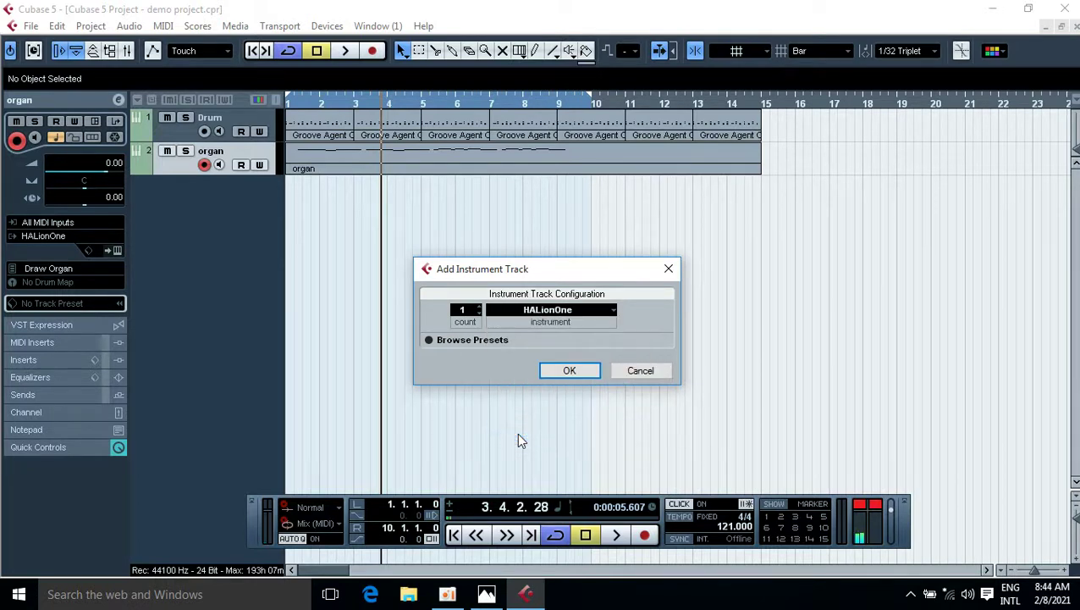
left_click(568, 372)
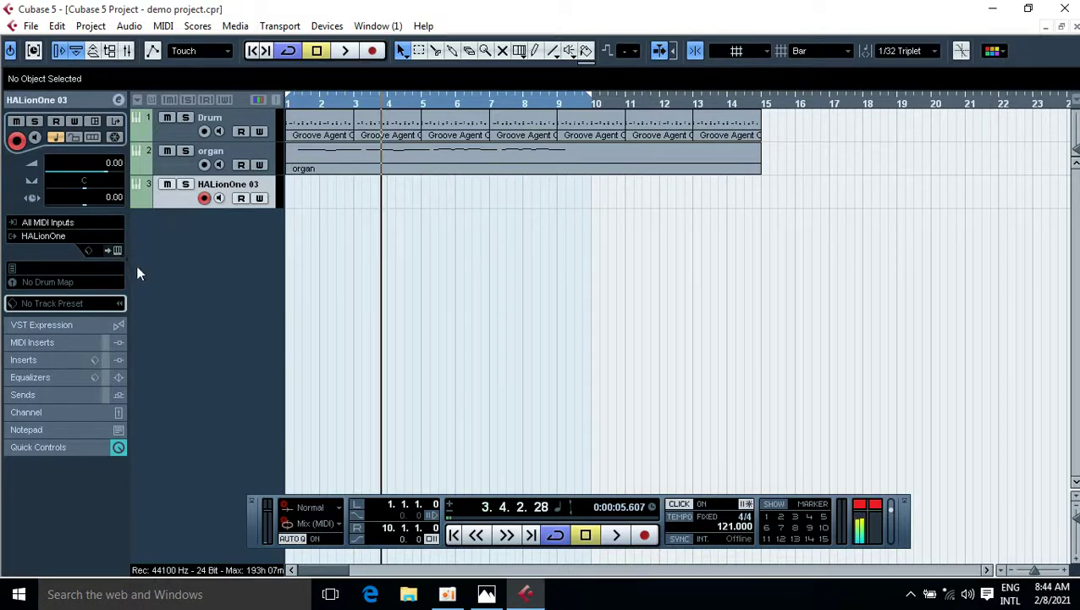
Open the new track's HALionOne instrument and search its presets for "bass"
left_click(114, 249)
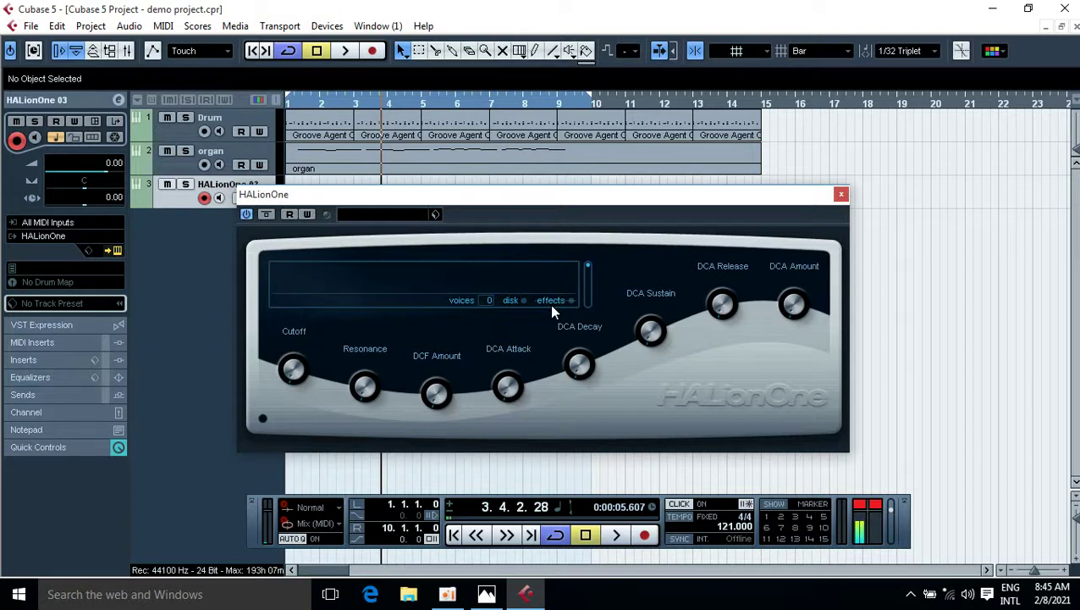
left_click(382, 217)
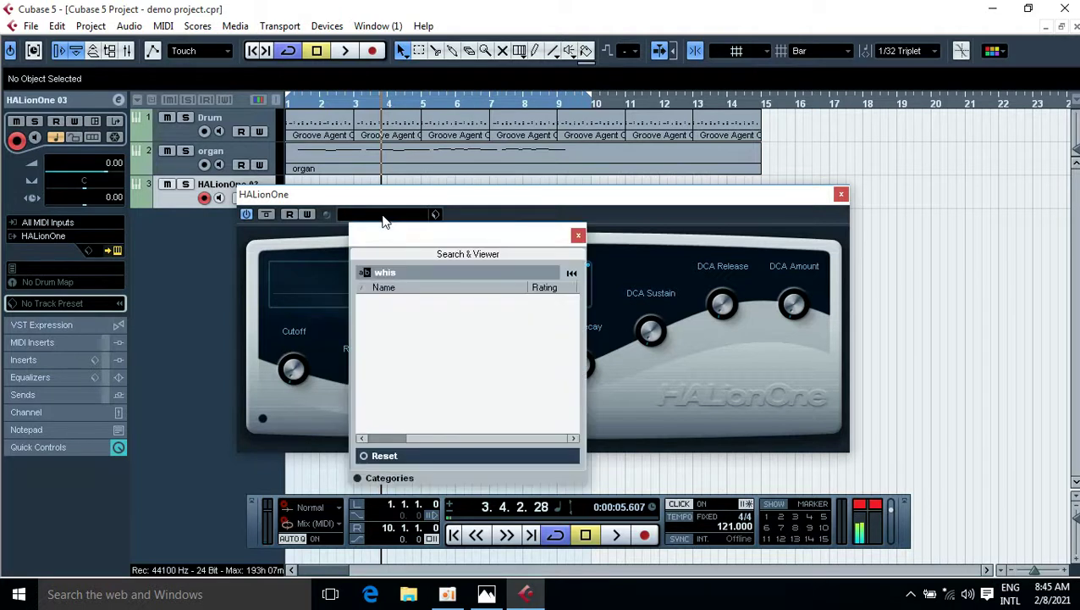
left_click(438, 274)
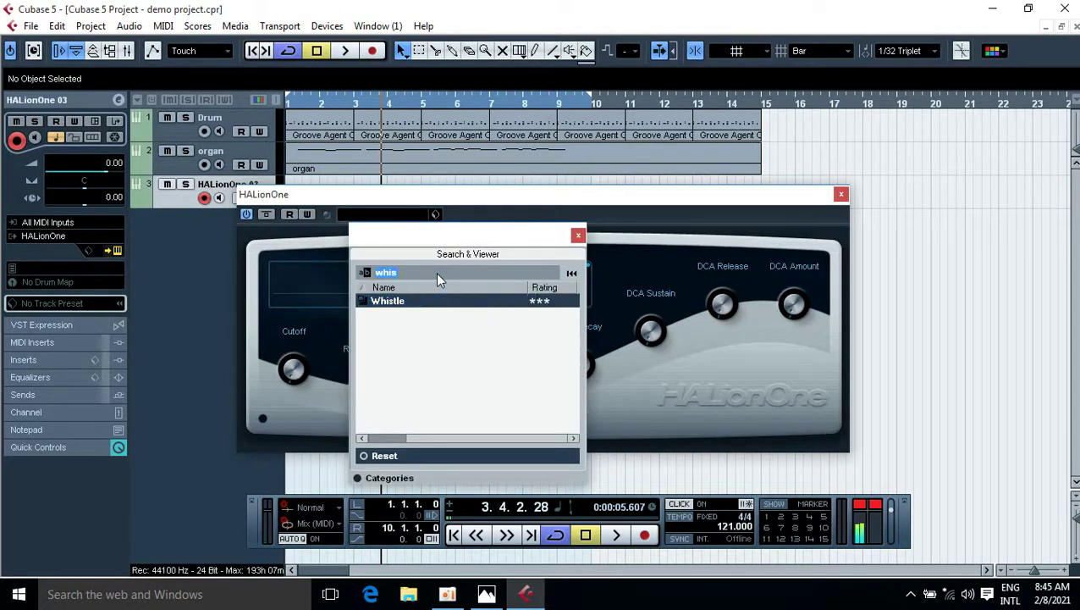
type("b")
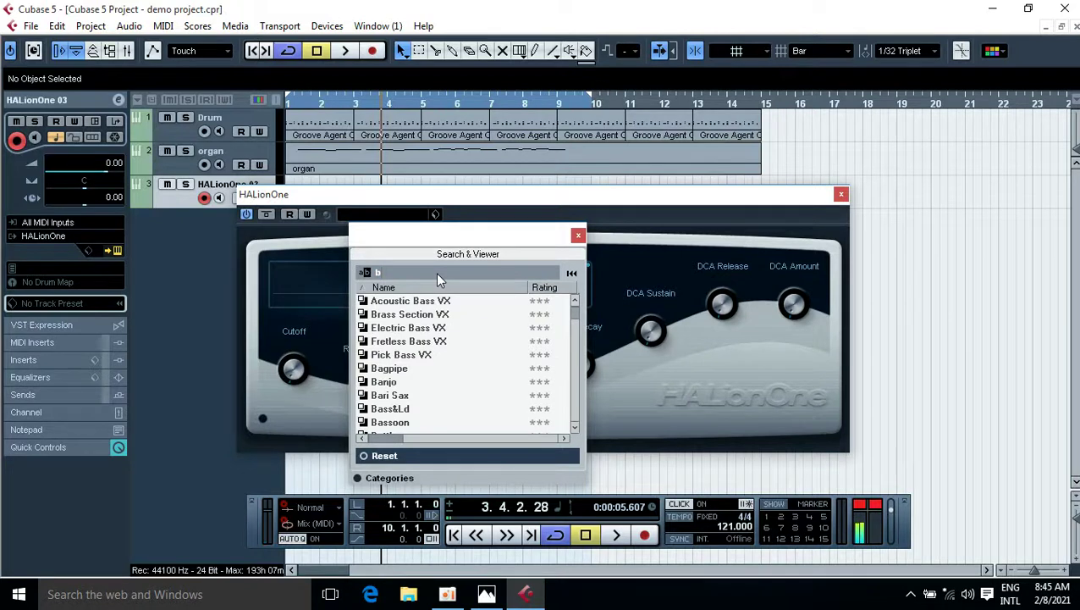
type("ass")
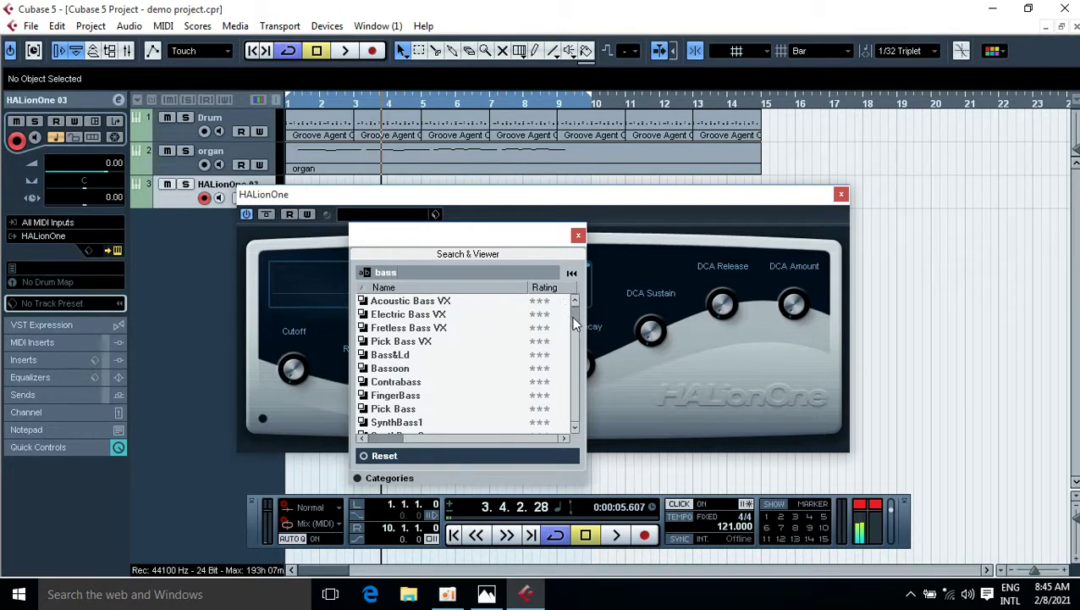
Load the Fretless Bass preset into HALionOne, and close the preset browser and the instrument window
scroll(572, 326, "down", 3)
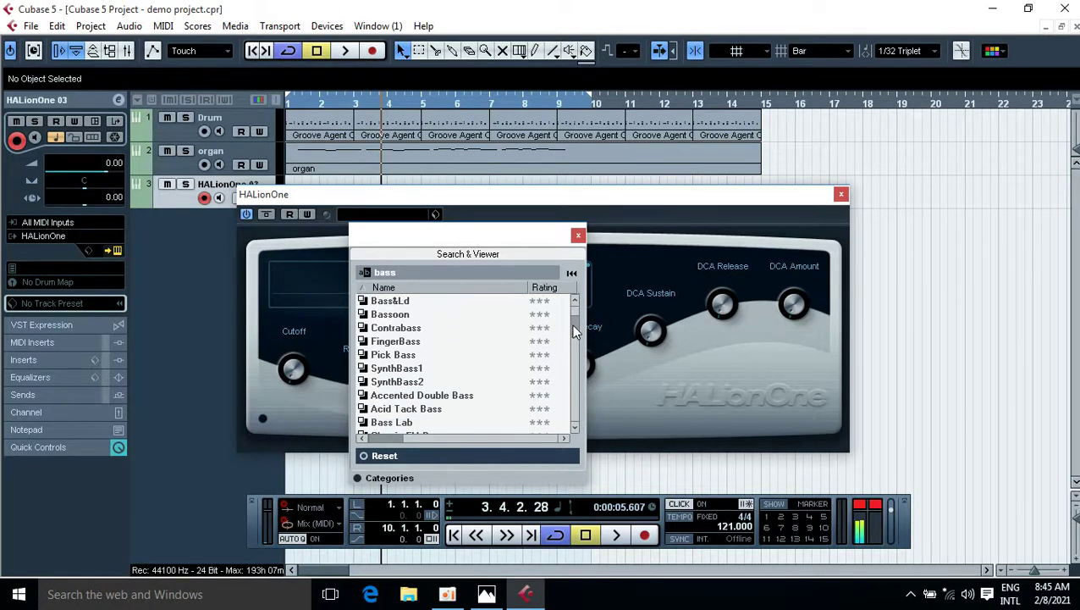
left_click_drag(570, 337, 559, 388)
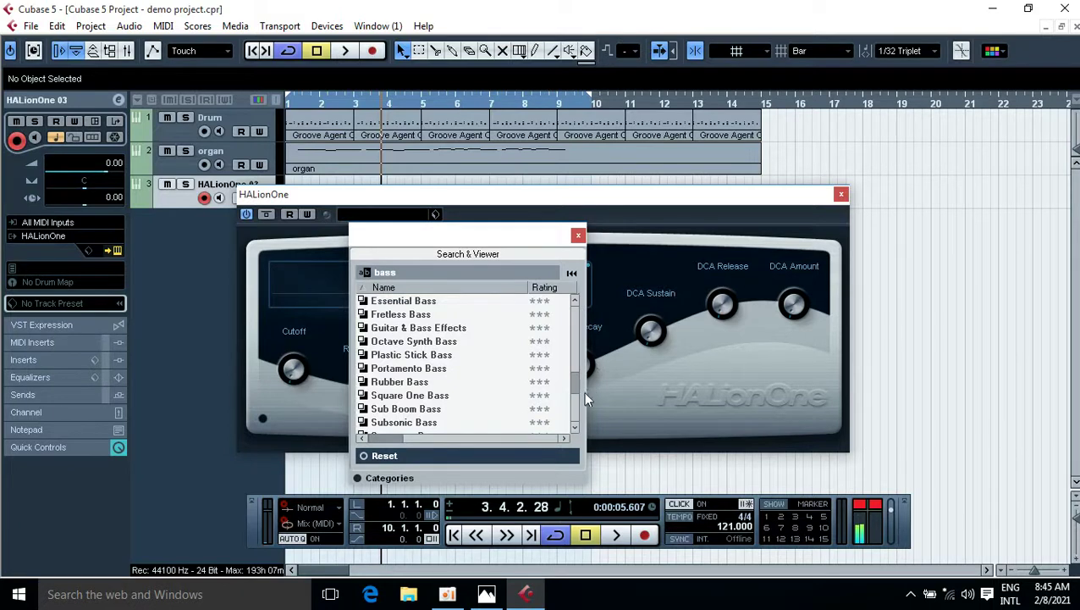
mouse_move(573, 392)
left_mouse_down()
mouse_move(582, 316)
mouse_move(571, 426)
mouse_move(572, 387)
left_mouse_up()
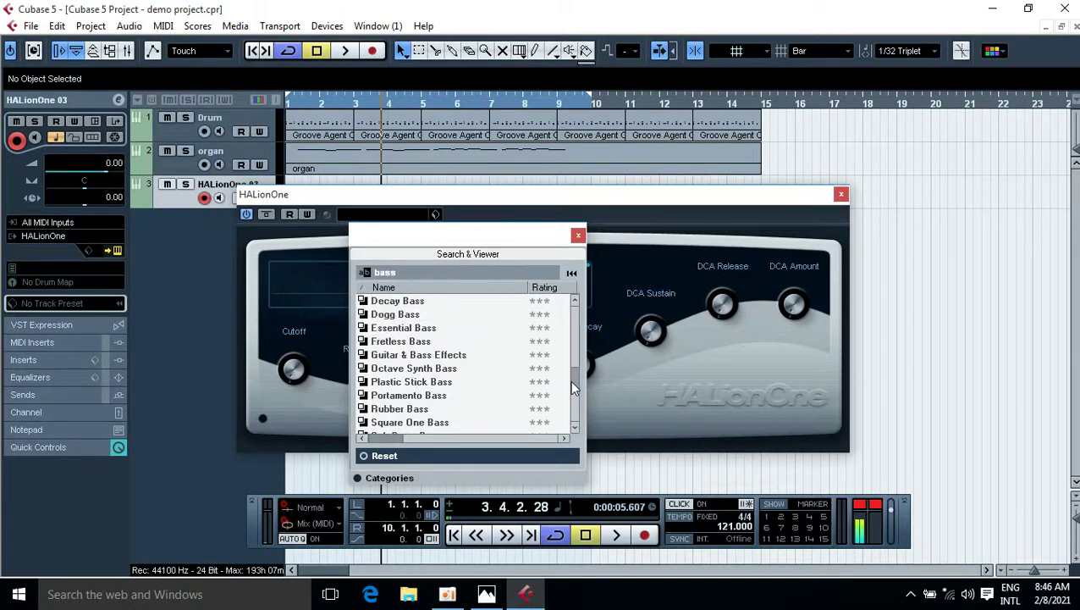
left_click(386, 346)
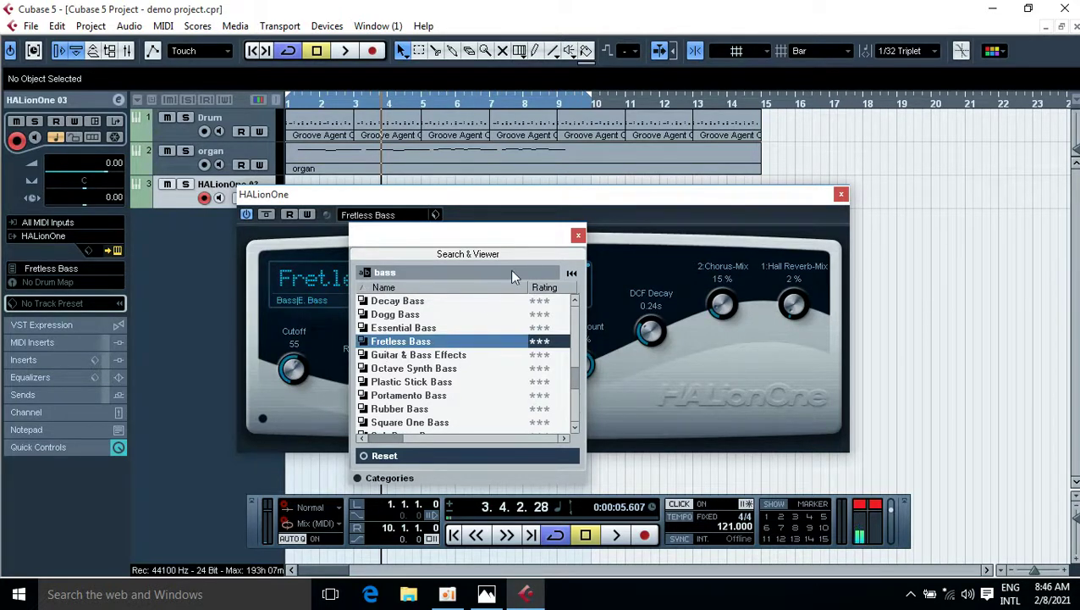
left_click(579, 236)
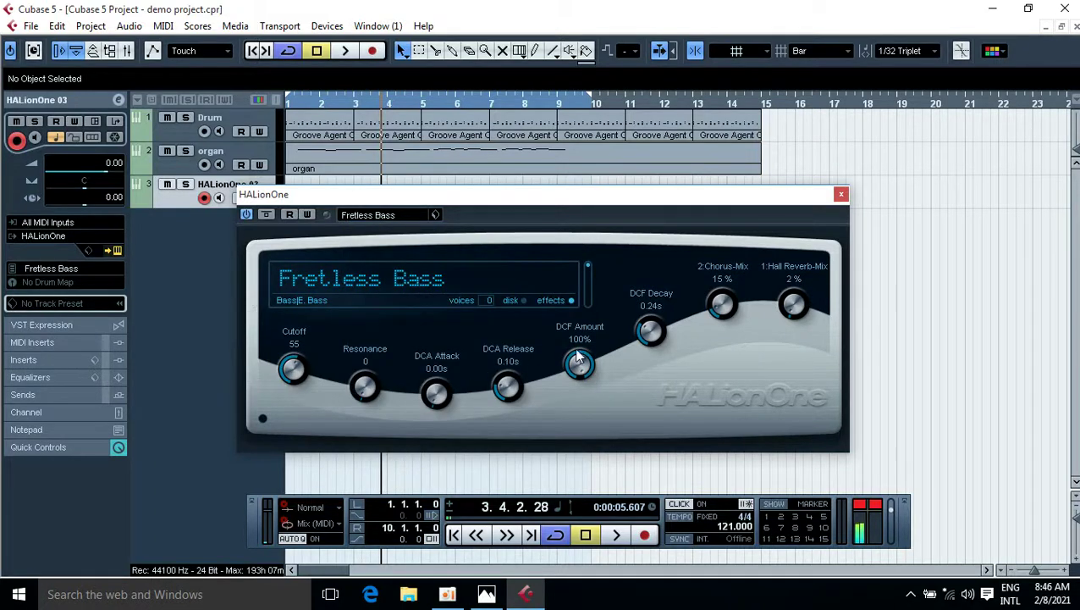
left_click(840, 195)
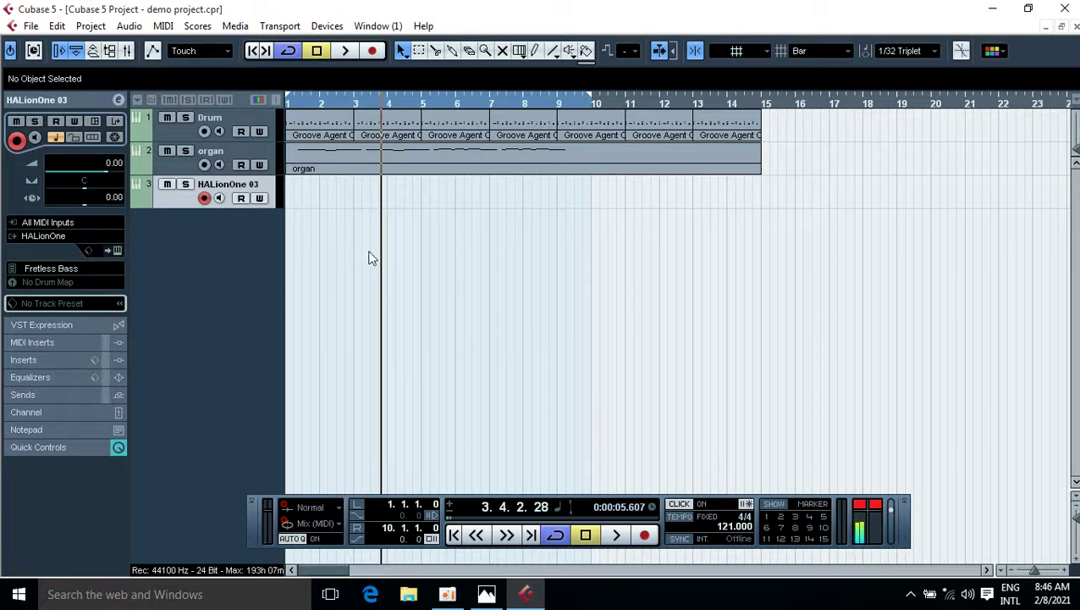
Draw an empty one-bar part on the new HALionOne track from bar 1 to bar 2
left_click(531, 53)
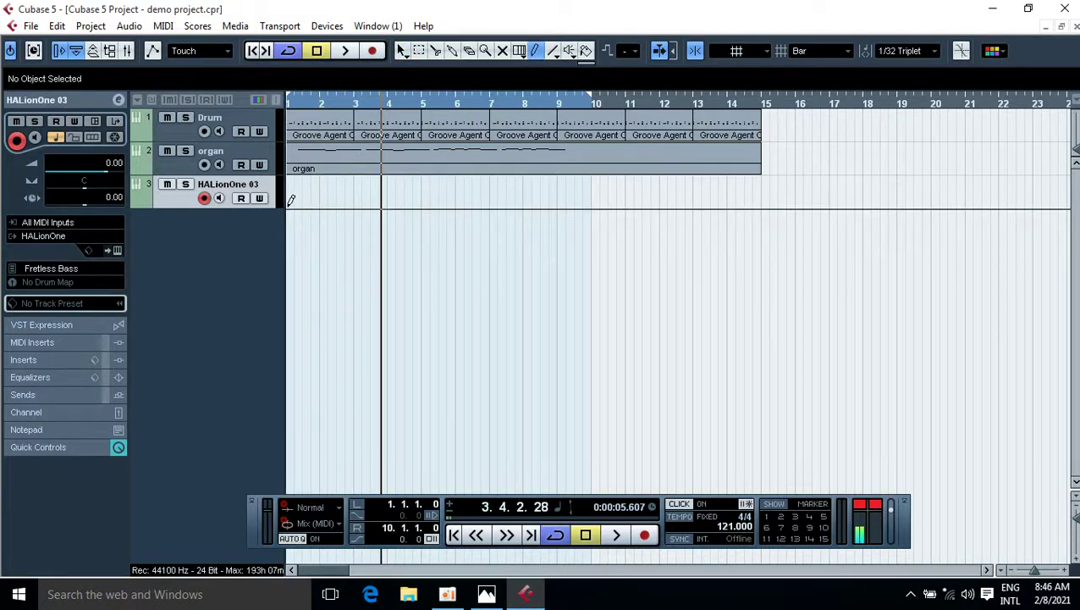
left_click_drag(290, 200, 328, 200)
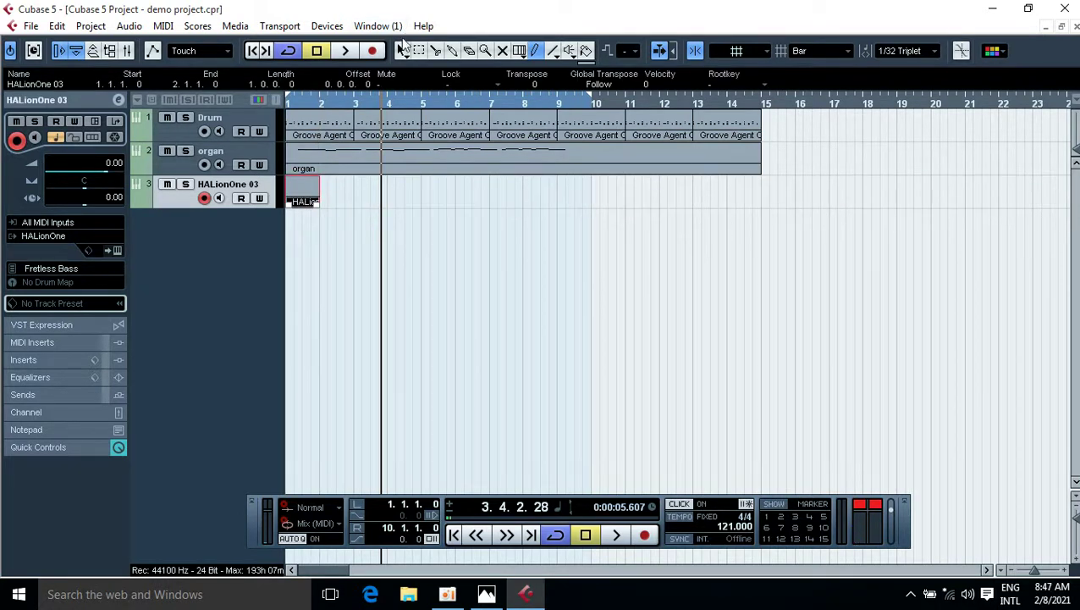
left_click(403, 53)
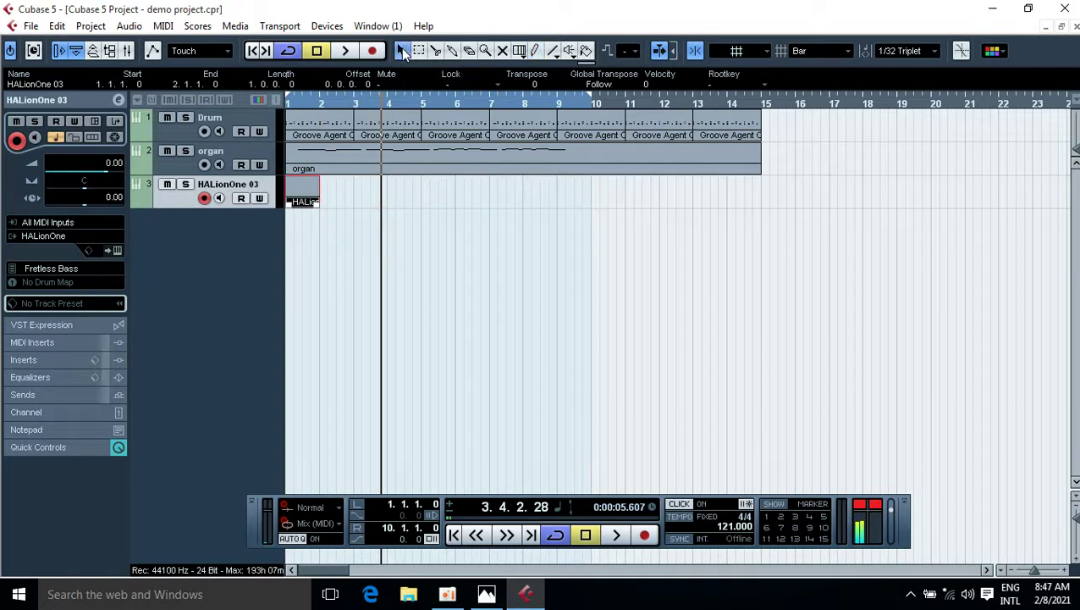
left_click(320, 222)
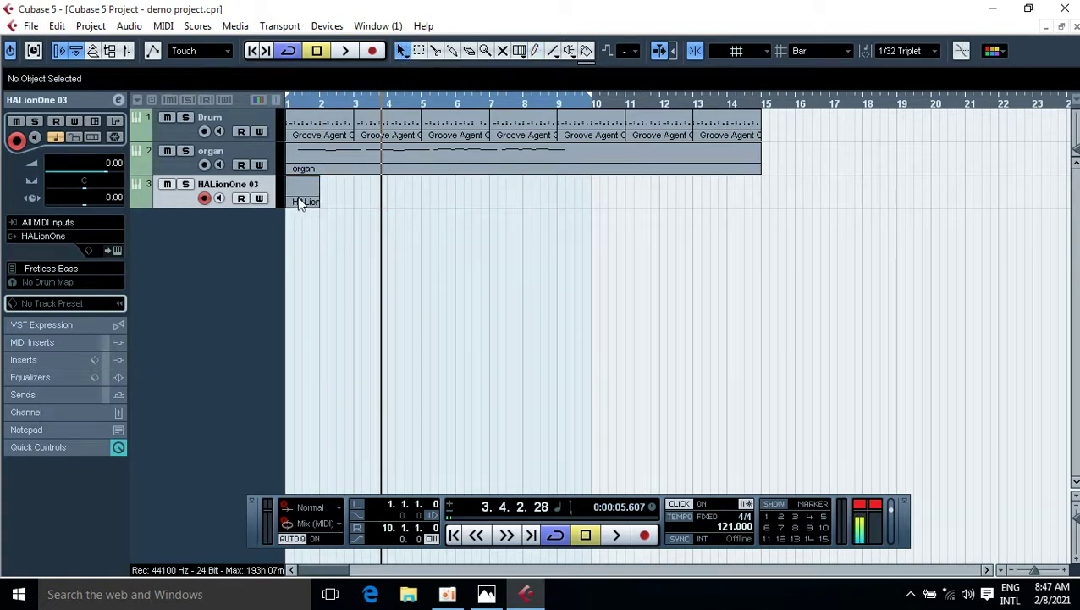
View the one-bar bass part in the Key Editor, then return to the project arrangement
left_click(300, 203)
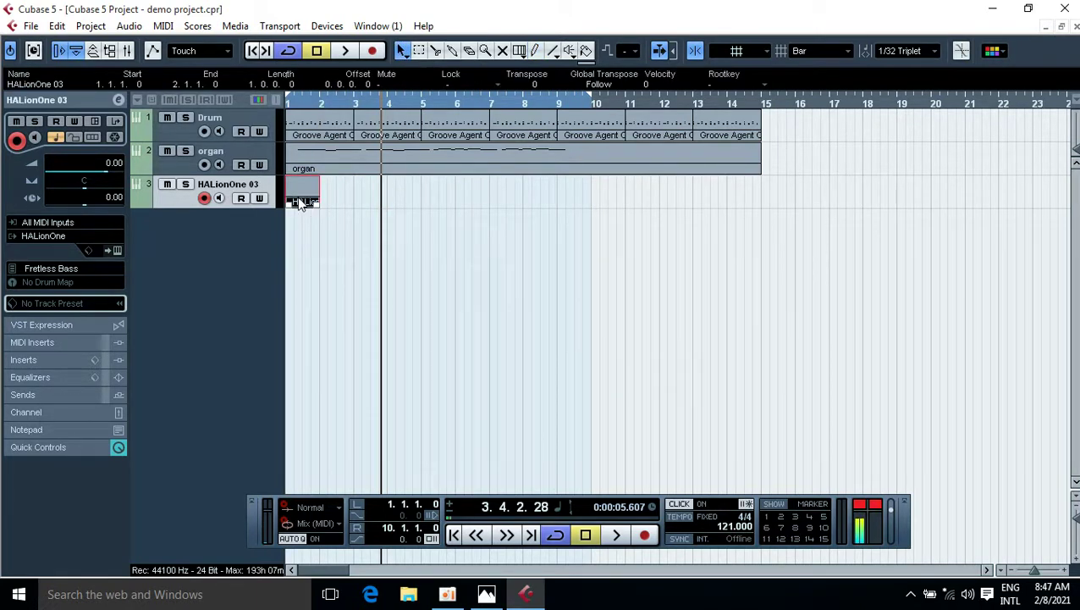
double_click(299, 202)
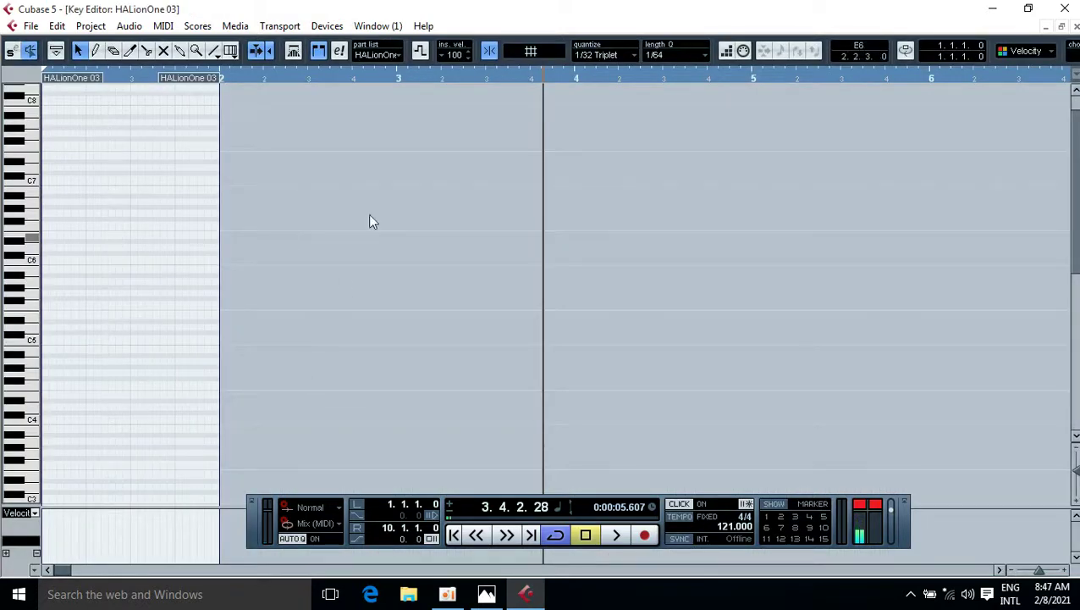
left_click(1076, 27)
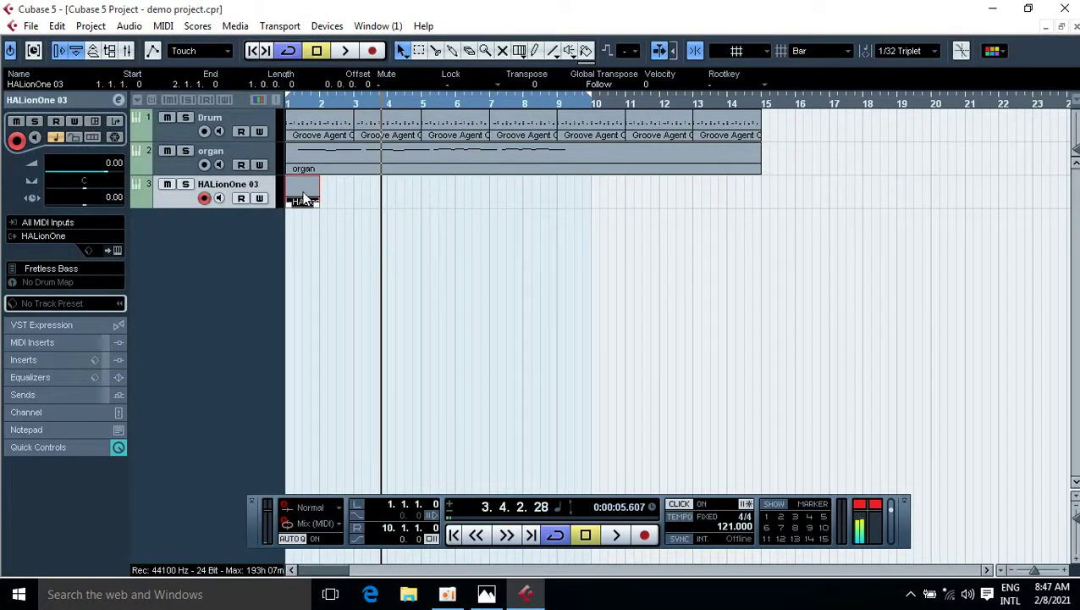
left_click(326, 243)
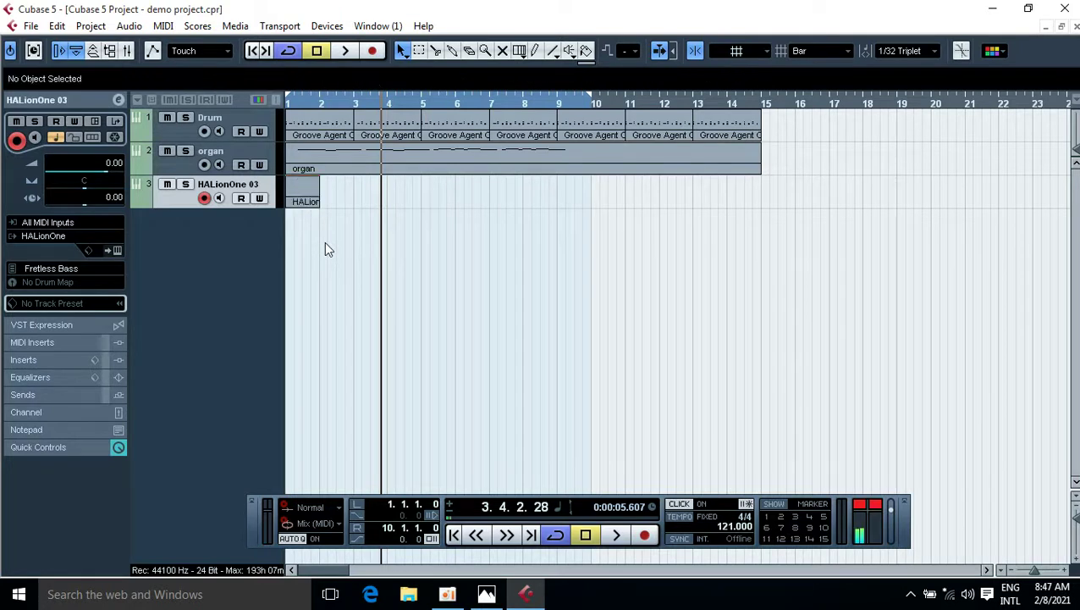
Extend the bass part's end to bar 7 so that it is six bars long
left_click(305, 197)
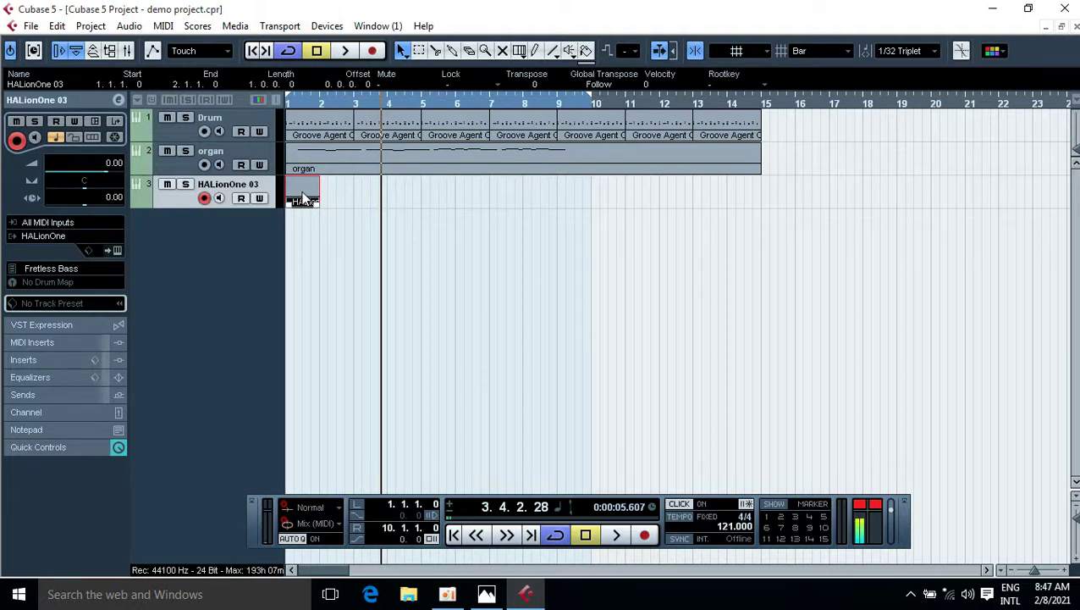
left_click_drag(318, 203, 318, 204)
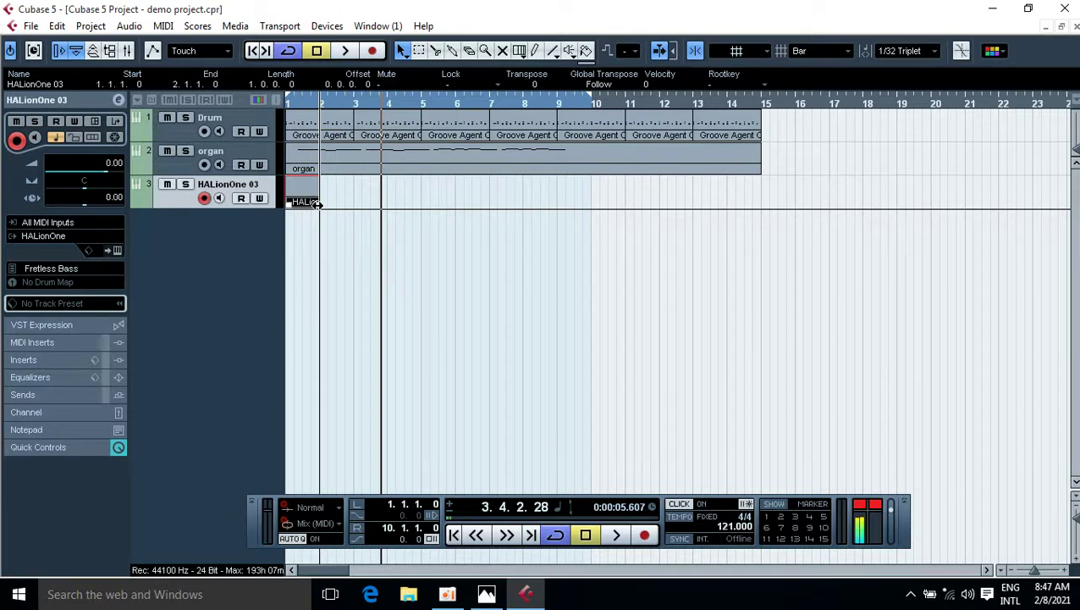
left_click_drag(319, 203, 489, 203)
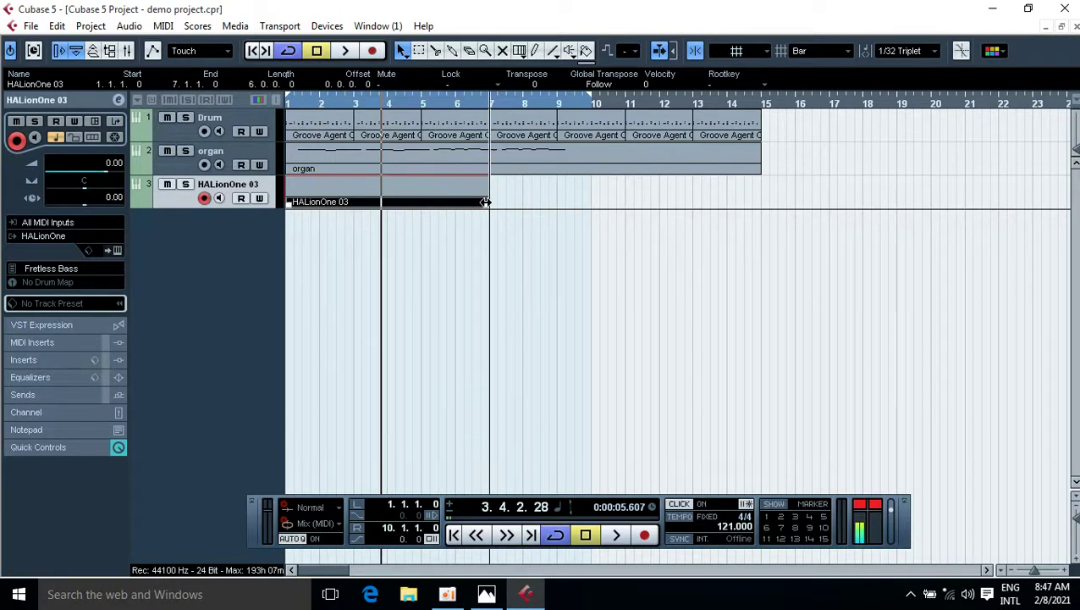
left_click(373, 255)
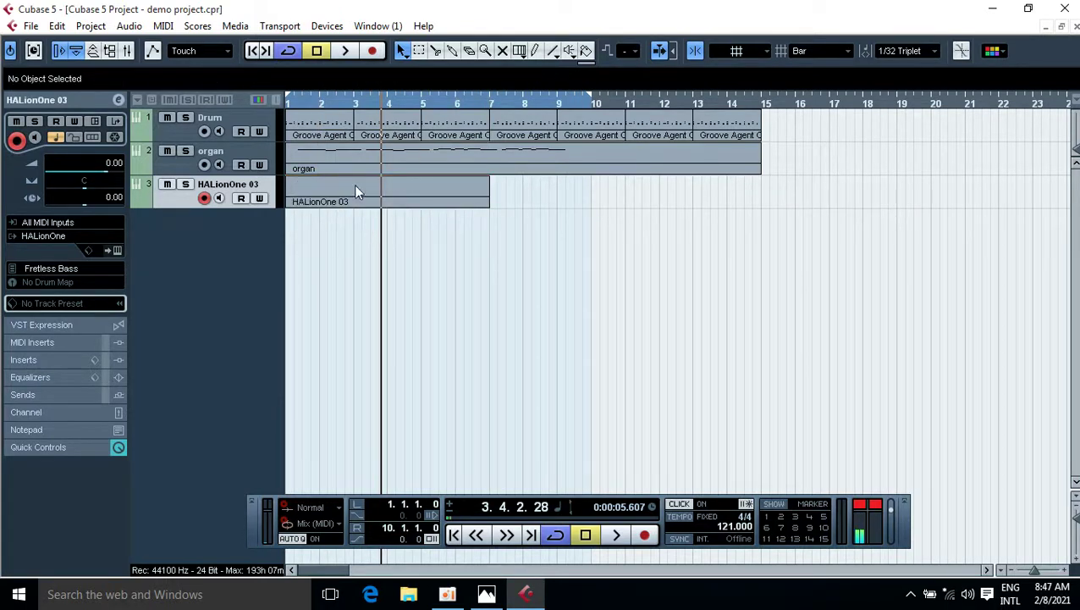
Shorten the bass part so it ends at bar 4, and set the right locator to bar 4
left_click(379, 186)
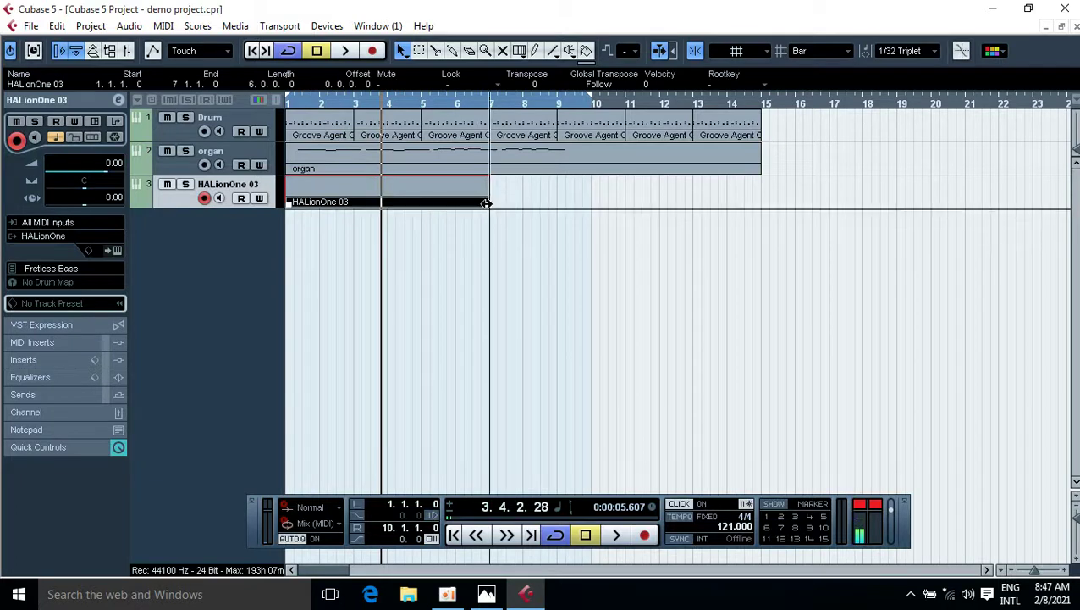
left_click_drag(487, 203, 384, 204)
left_click(330, 252)
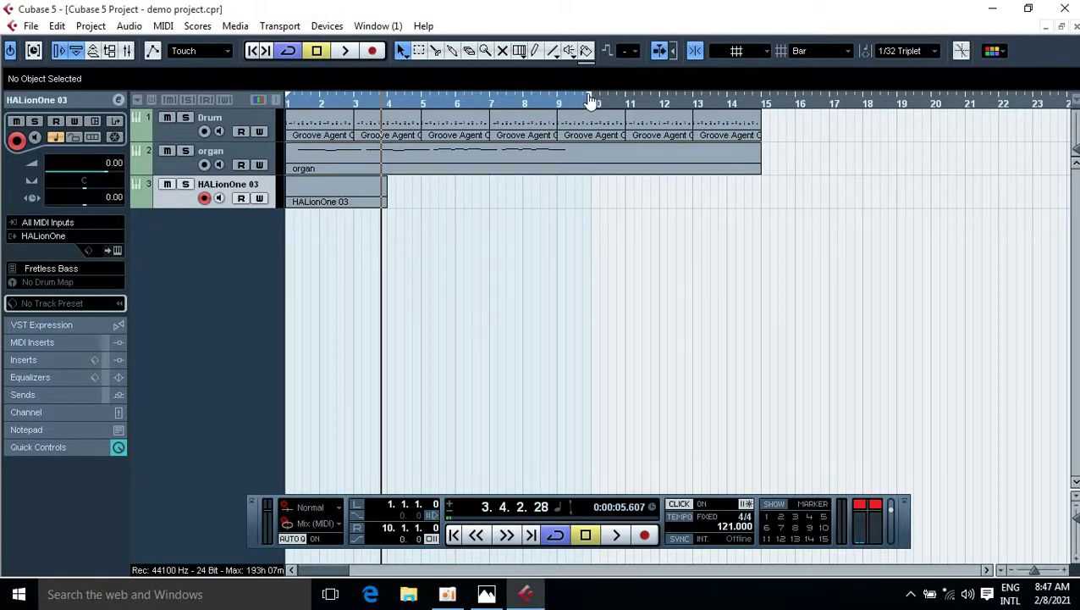
left_click_drag(591, 100, 368, 144)
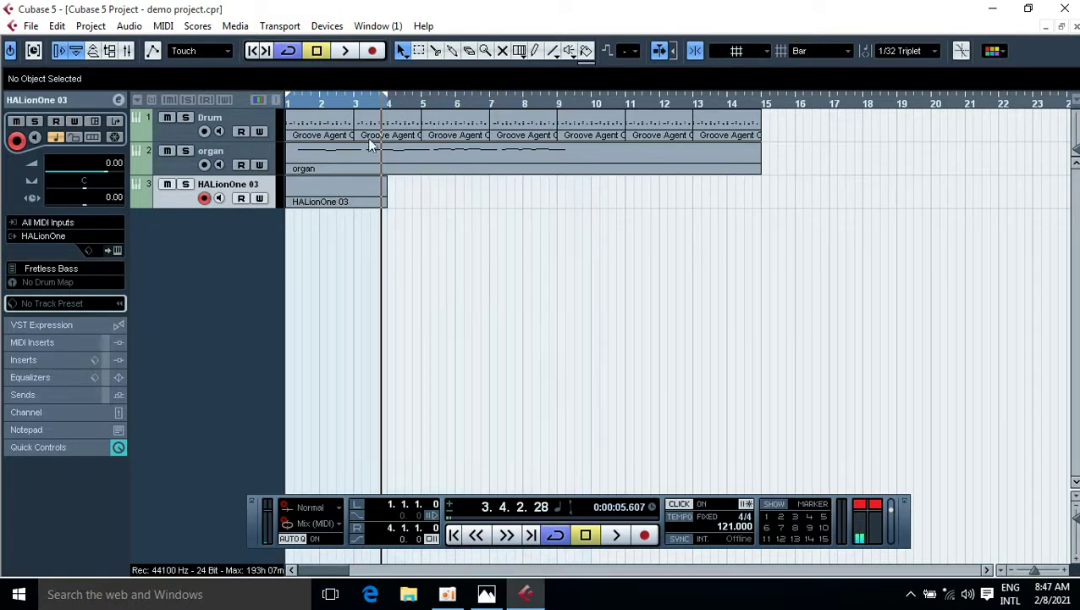
Open the bass part in the Key Editor and audition the C2 and E2 keys
left_click(344, 199)
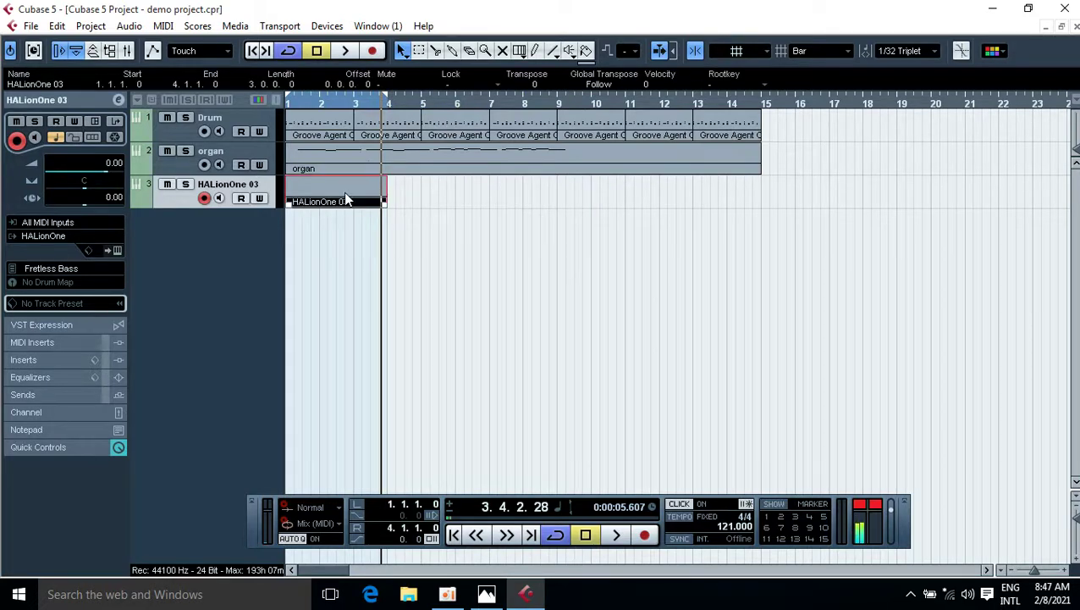
double_click(344, 200)
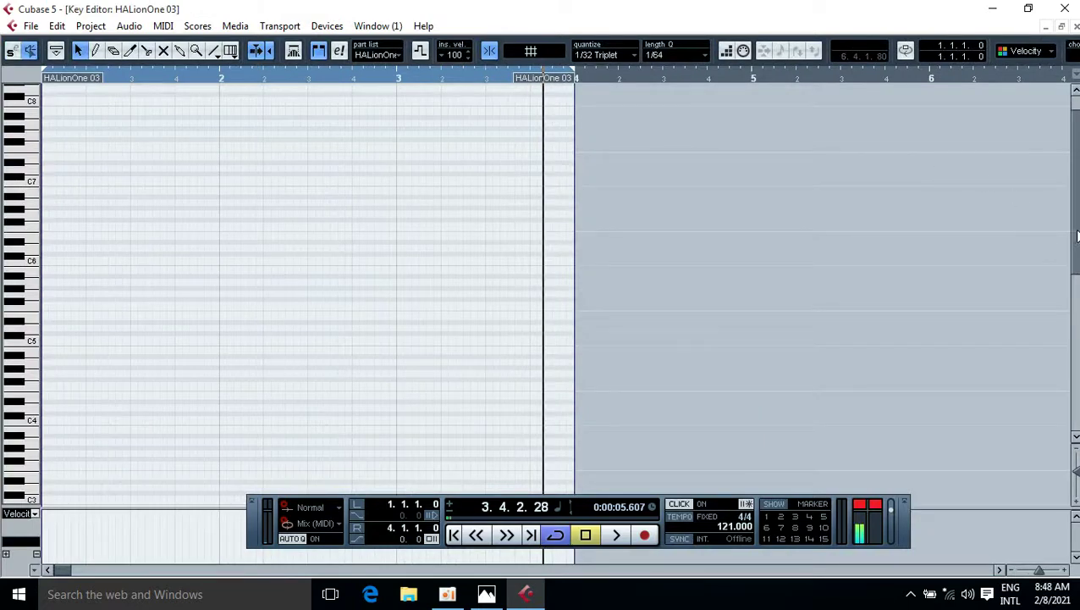
left_click_drag(1077, 235, 1063, 336)
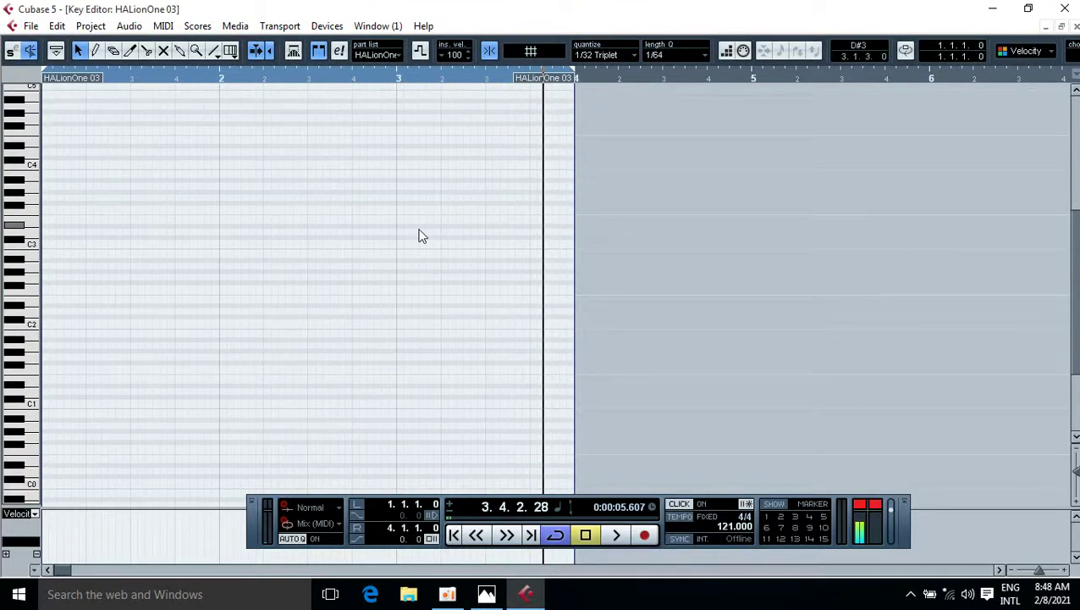
left_click(34, 322)
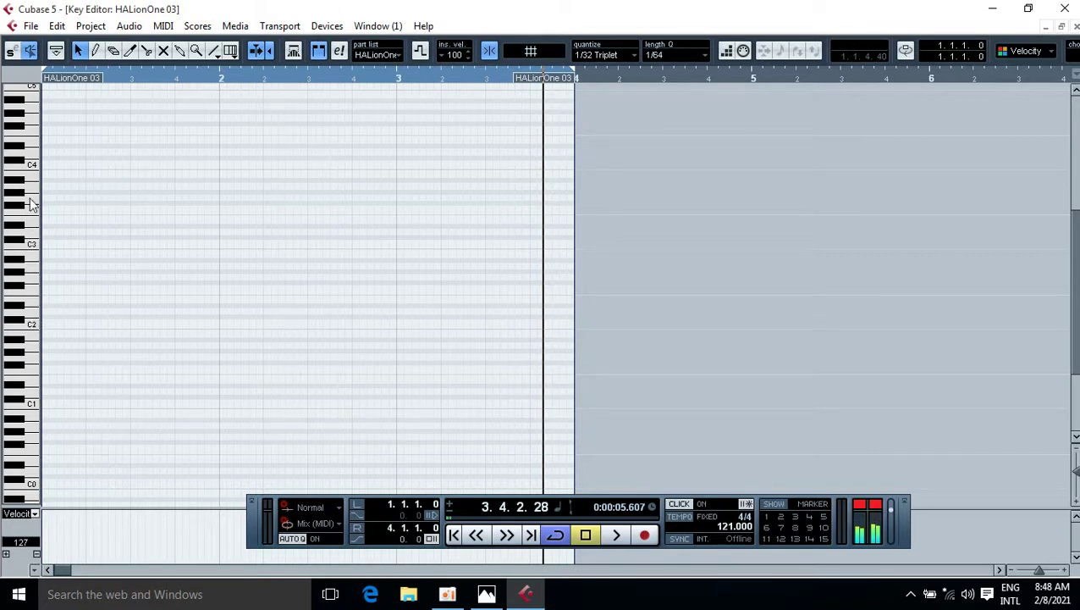
left_click(35, 303)
left_click(35, 303)
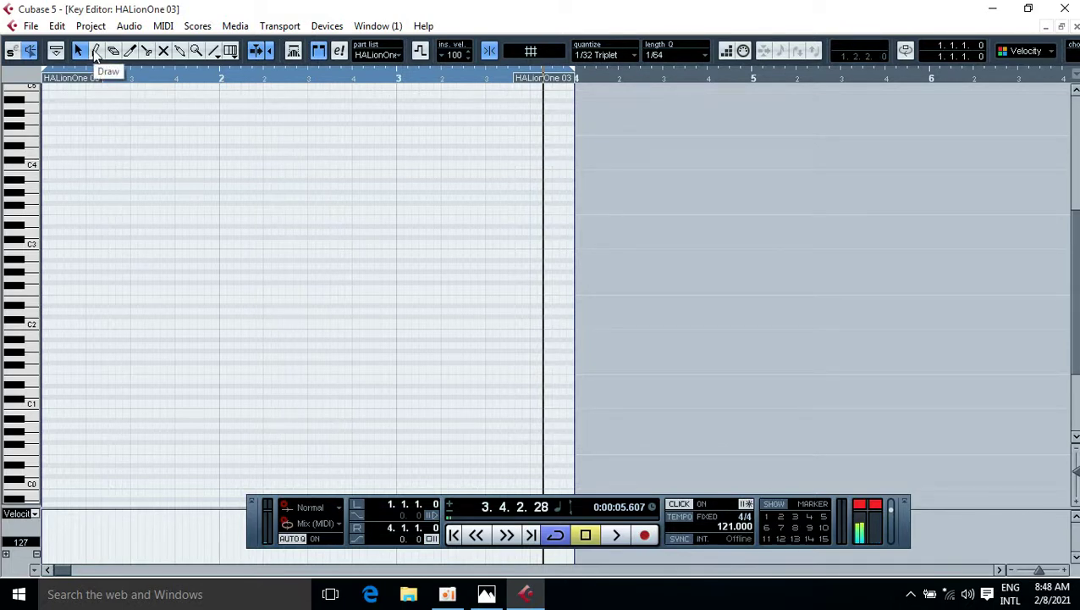
Draw an E2 note about one beat long starting at beat 2 of bar 1
left_click(96, 51)
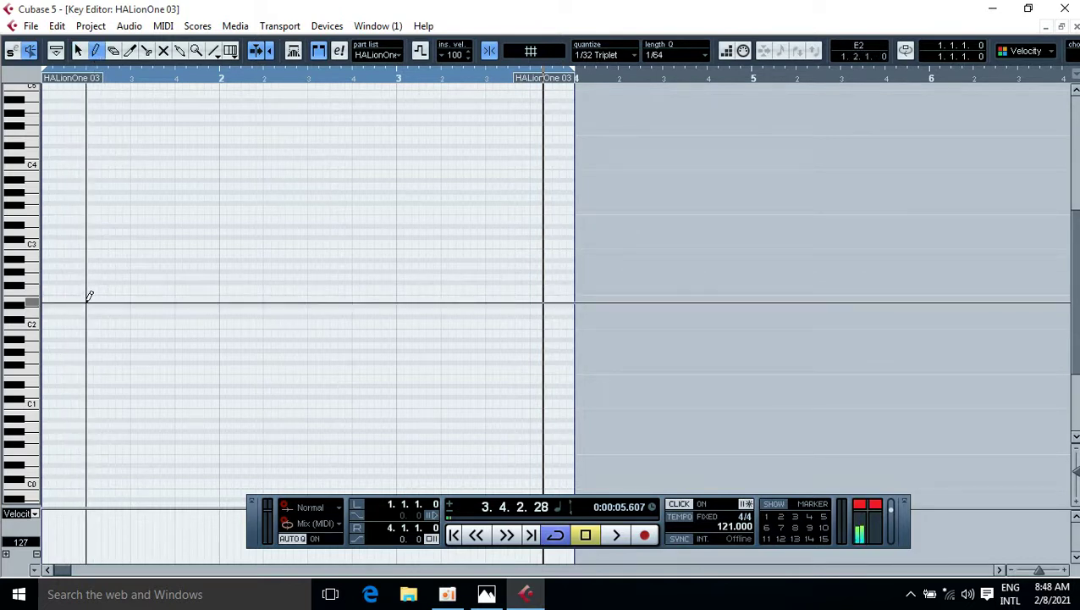
left_click_drag(88, 296, 132, 295)
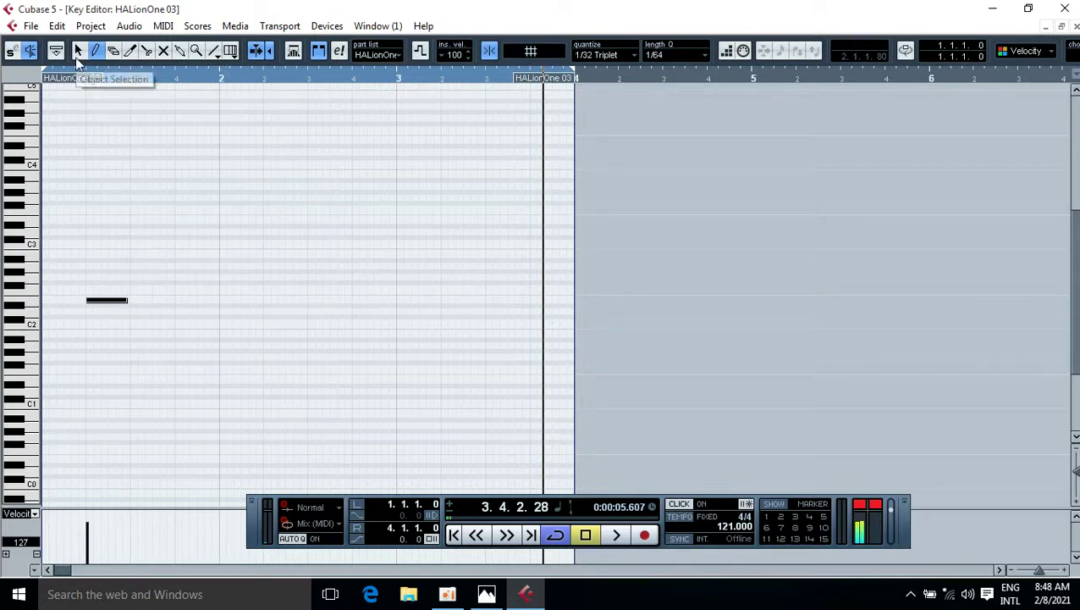
left_click(77, 51)
left_click(117, 299)
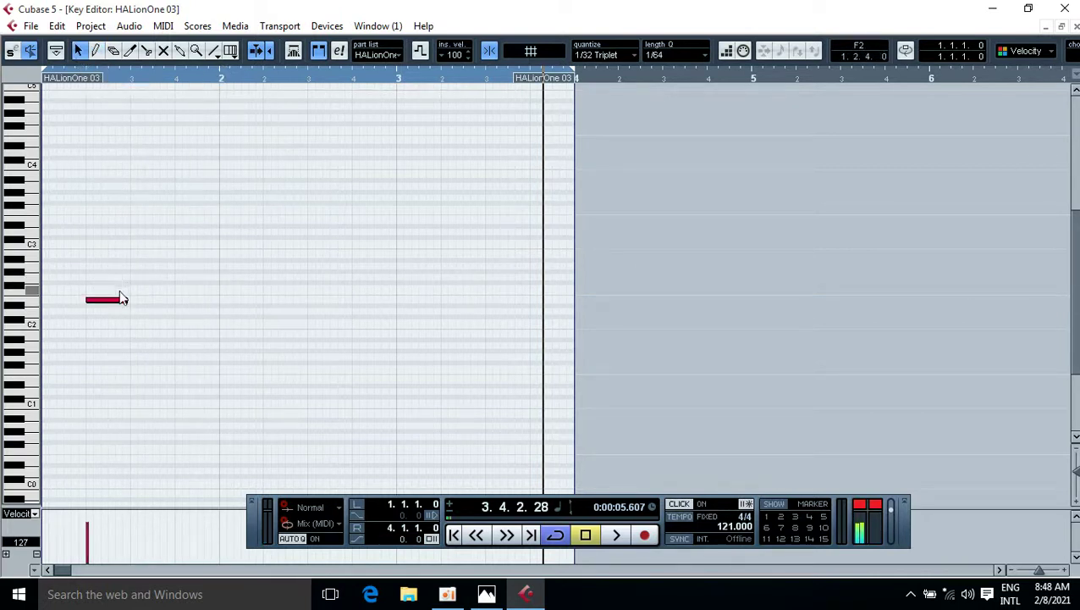
left_click_drag(120, 301, 123, 302)
Play the part from the start to hear the E2 note, and stop playback in bar 2
left_click(464, 601)
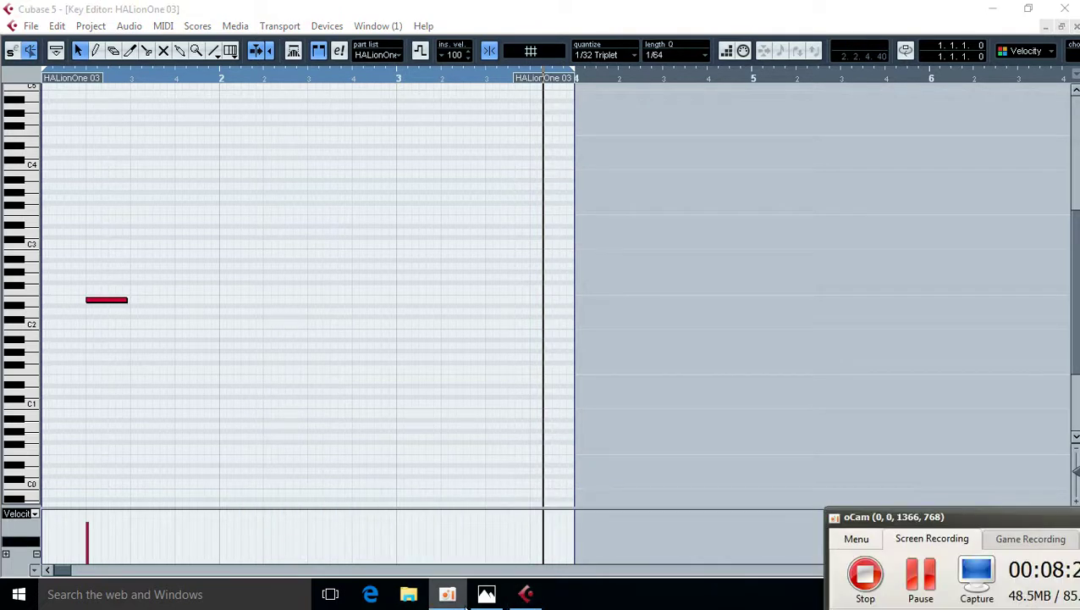
left_click(464, 601)
key("space")
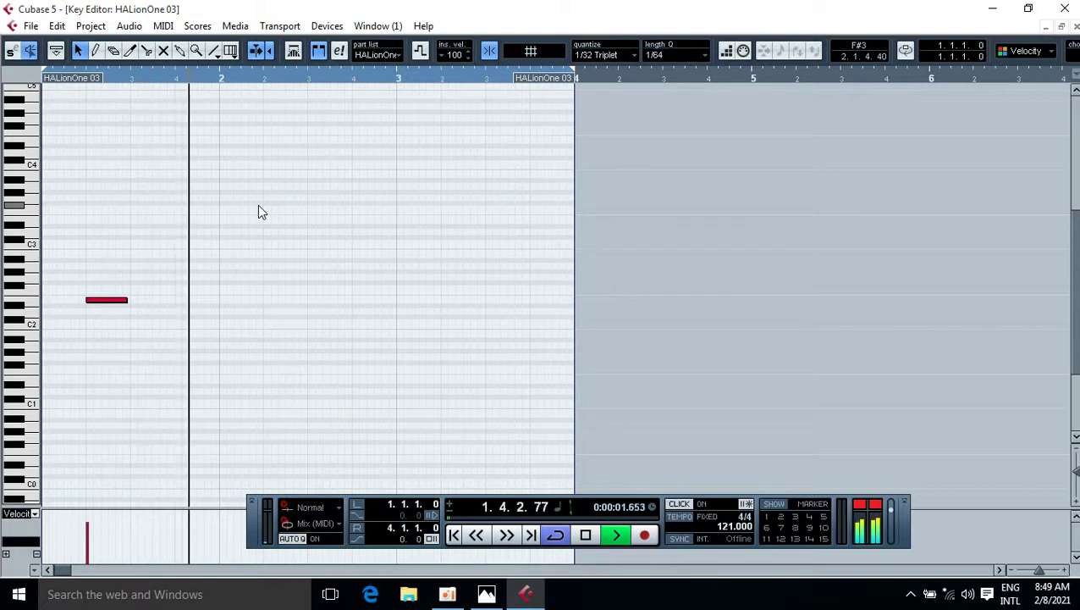
key("space")
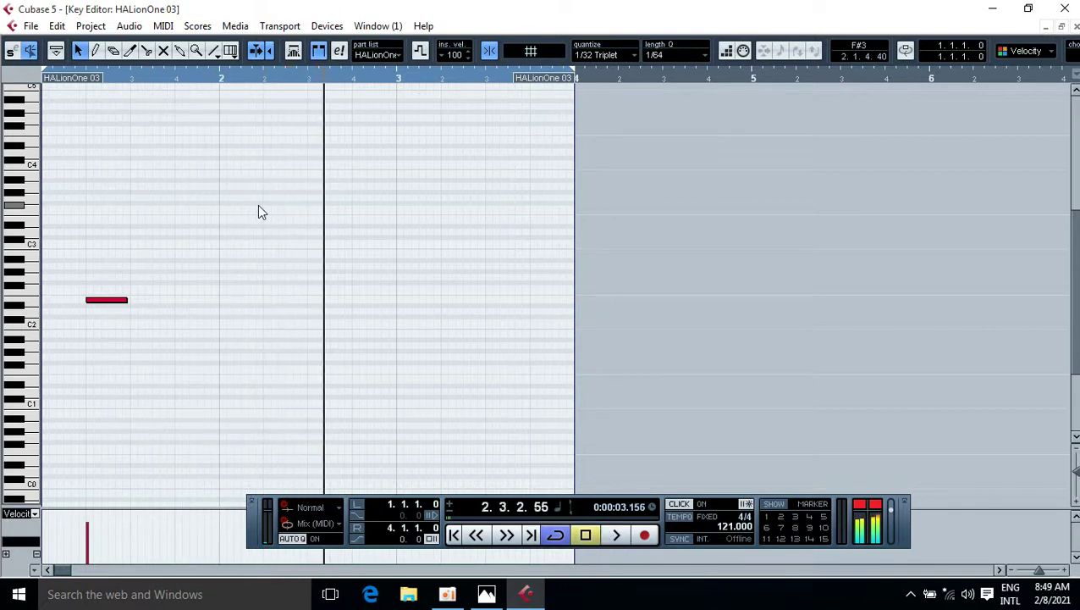
Move the E2 note to the start of bar 2 and duplicate it four times in a row
left_click(94, 301)
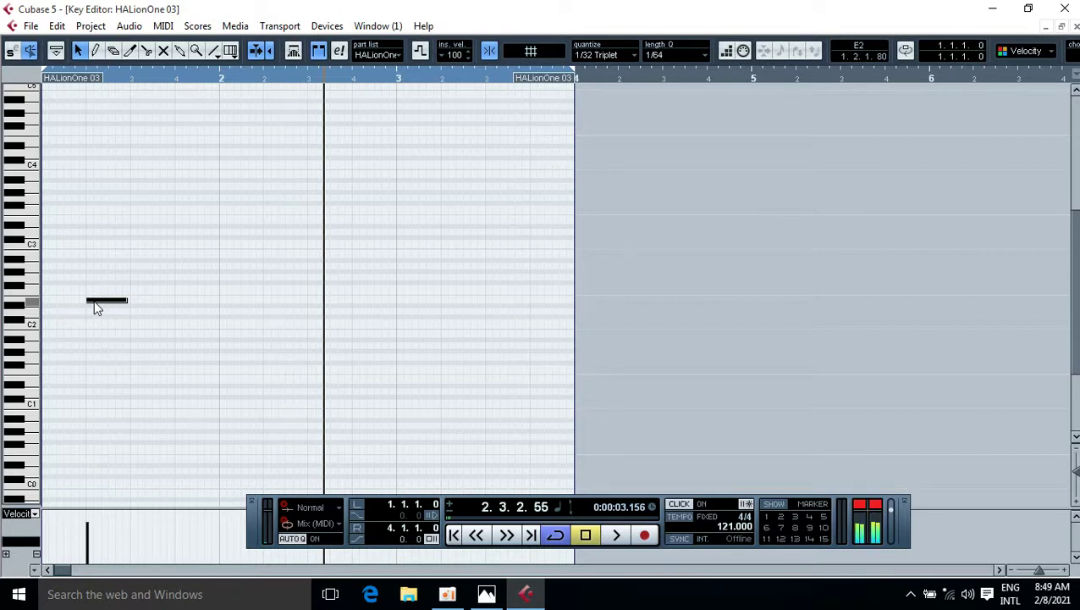
left_click_drag(99, 307, 226, 301)
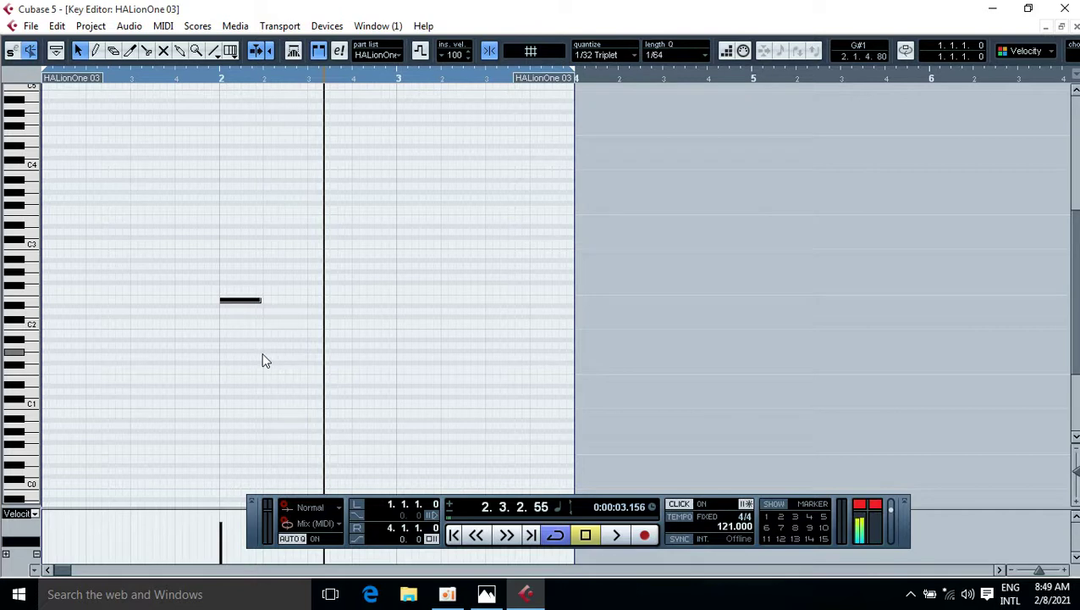
key("ctrl+d")
key("ctrl+d")
key("ctrl+d")
key("ctrl+d")
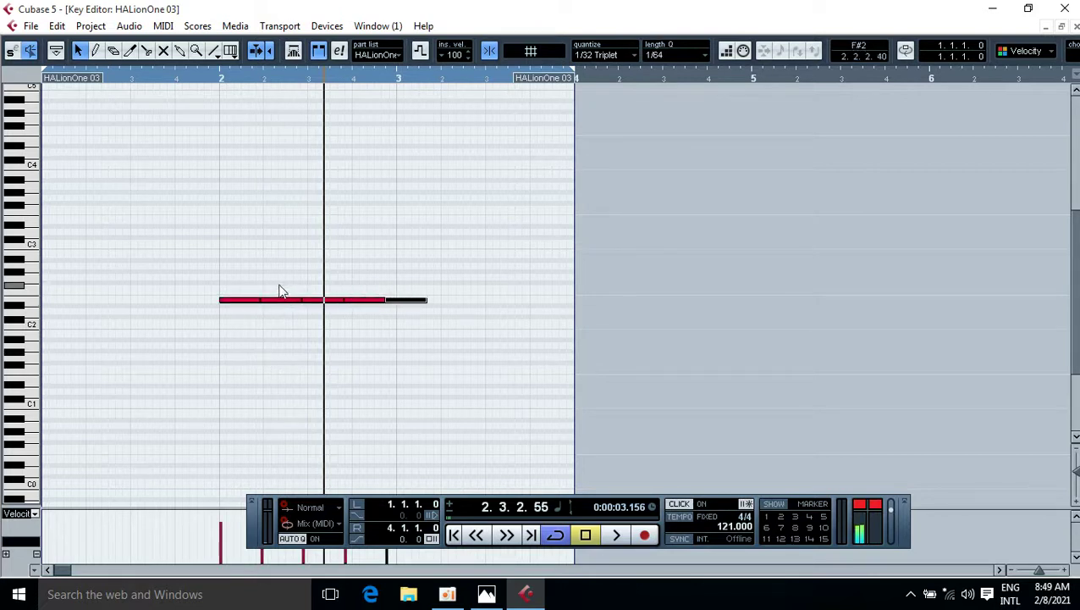
Raise the second note seven semitones to B2 and move it to beat 3 of bar 2
left_click_drag(281, 292, 280, 312)
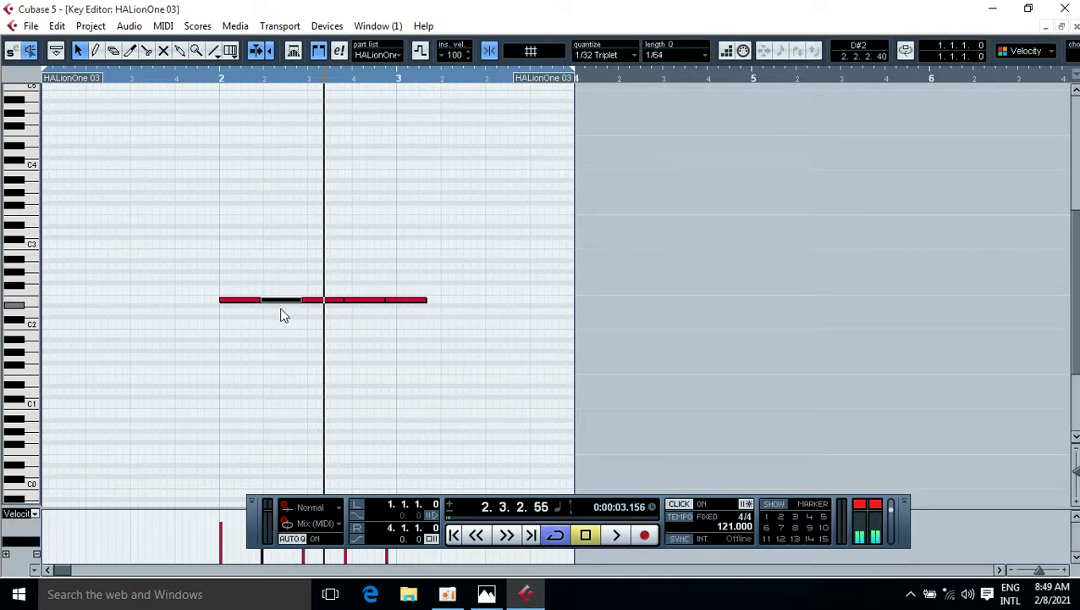
key("Up")
key("Up")
key("Up")
key("Up")
key("Up")
key("Up")
key("Up")
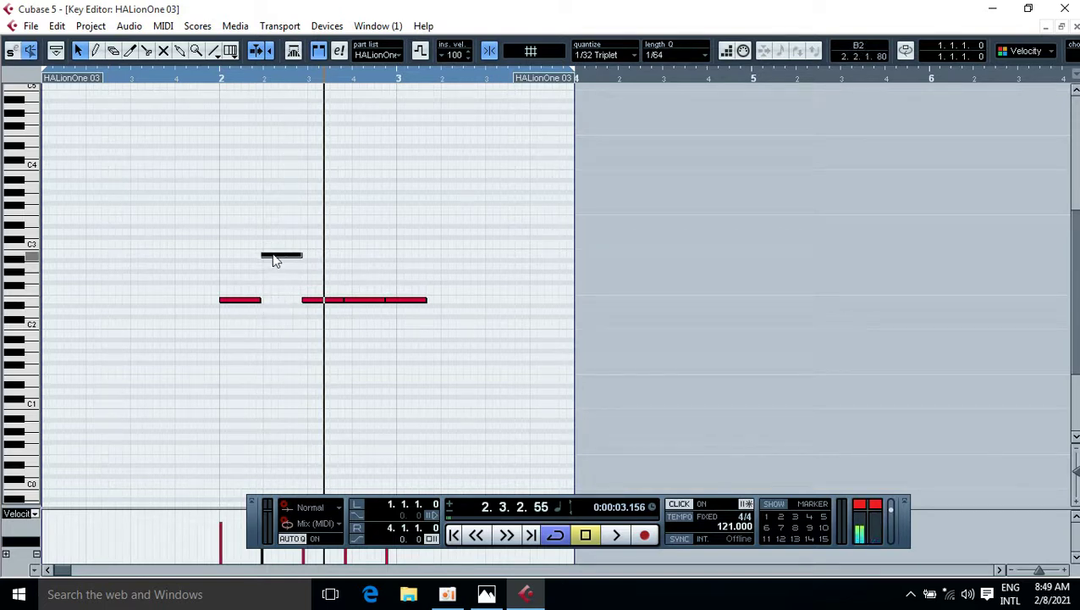
left_click_drag(275, 257, 441, 319)
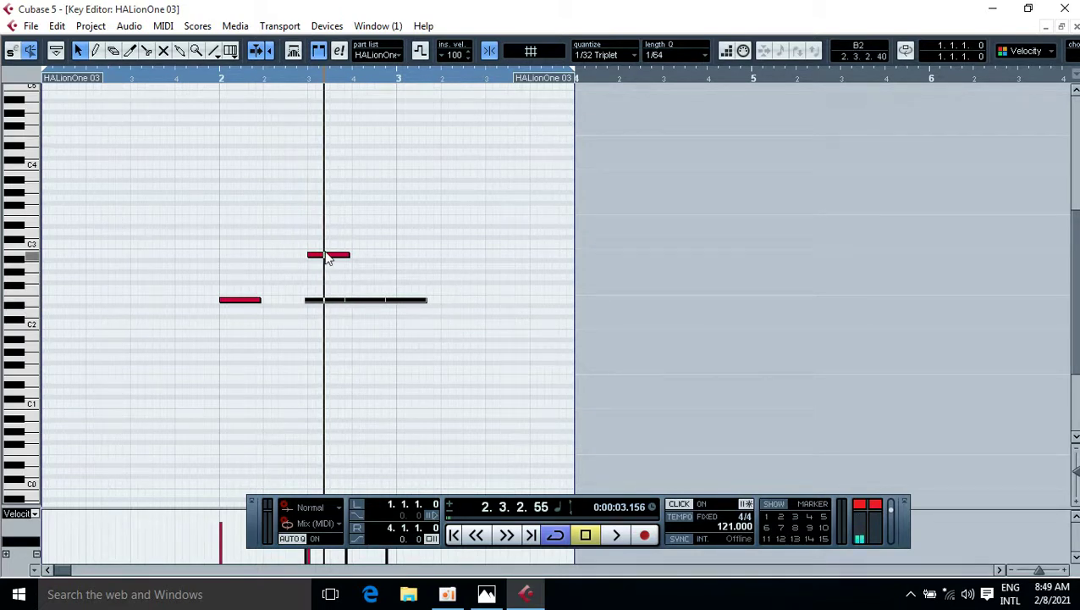
Set the quantize value to 1/32 and quantize the three selected E2 notes
left_click(603, 53)
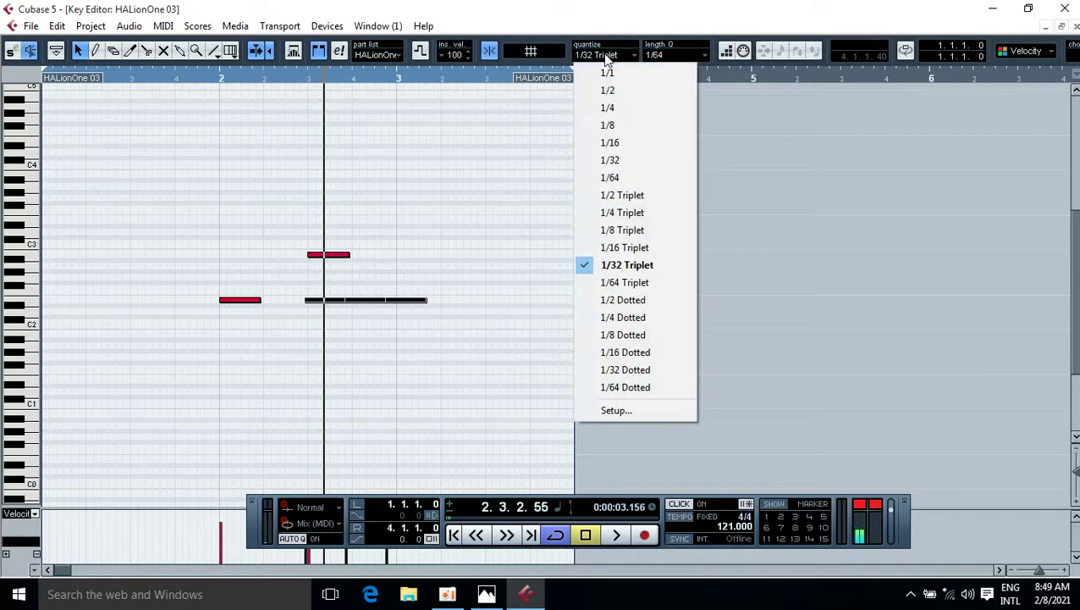
left_click(596, 161)
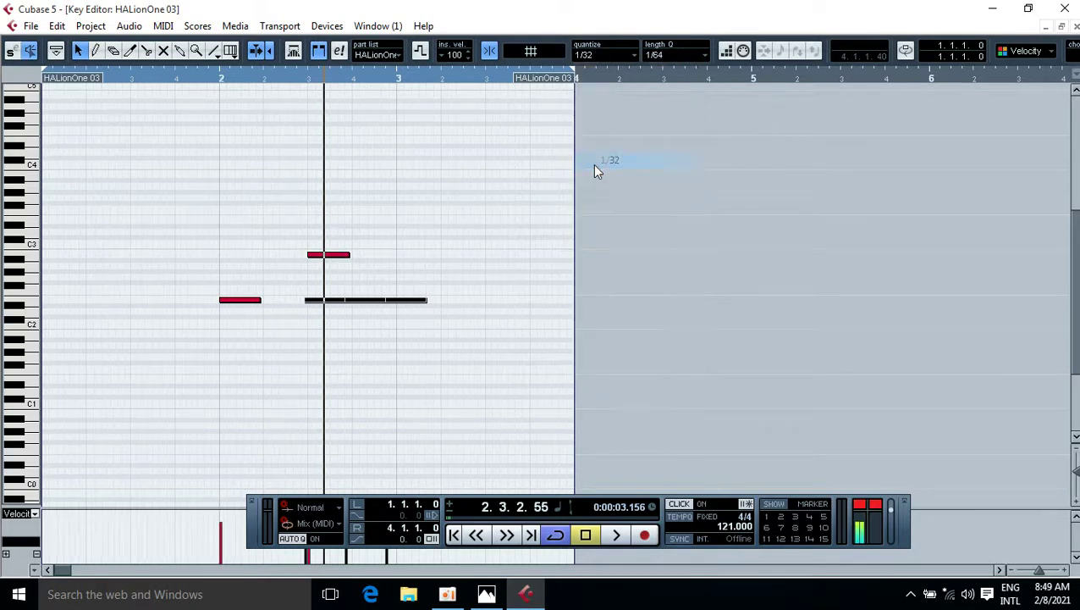
key("q")
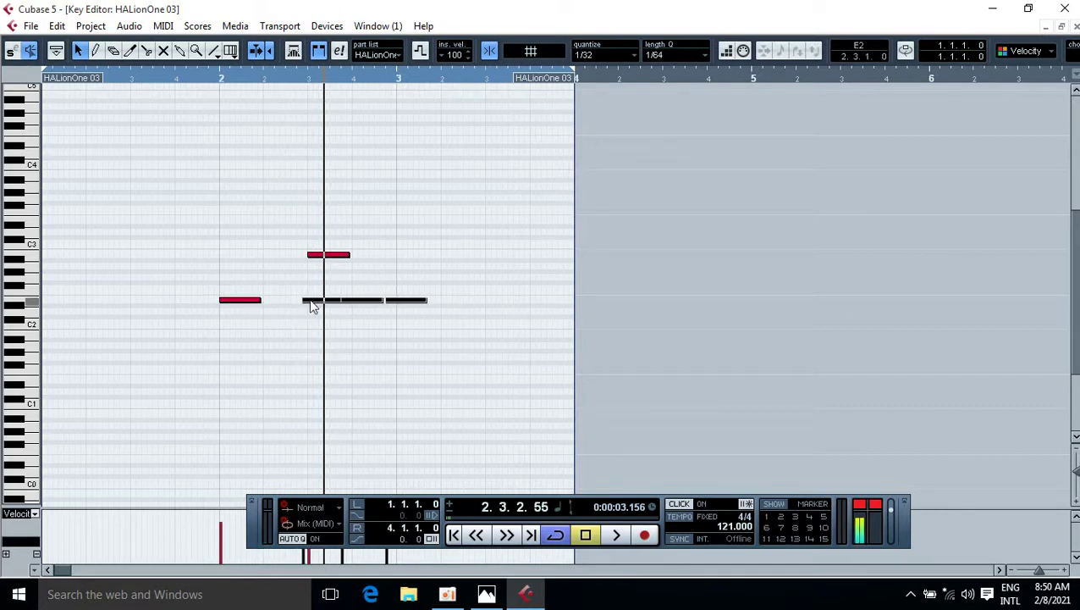
Place the last three E2 notes on beat 4 of bar 2 and beats 1 and 2 of bar 3, and play the phrase
left_click_drag(312, 306, 362, 306)
left_click(443, 246)
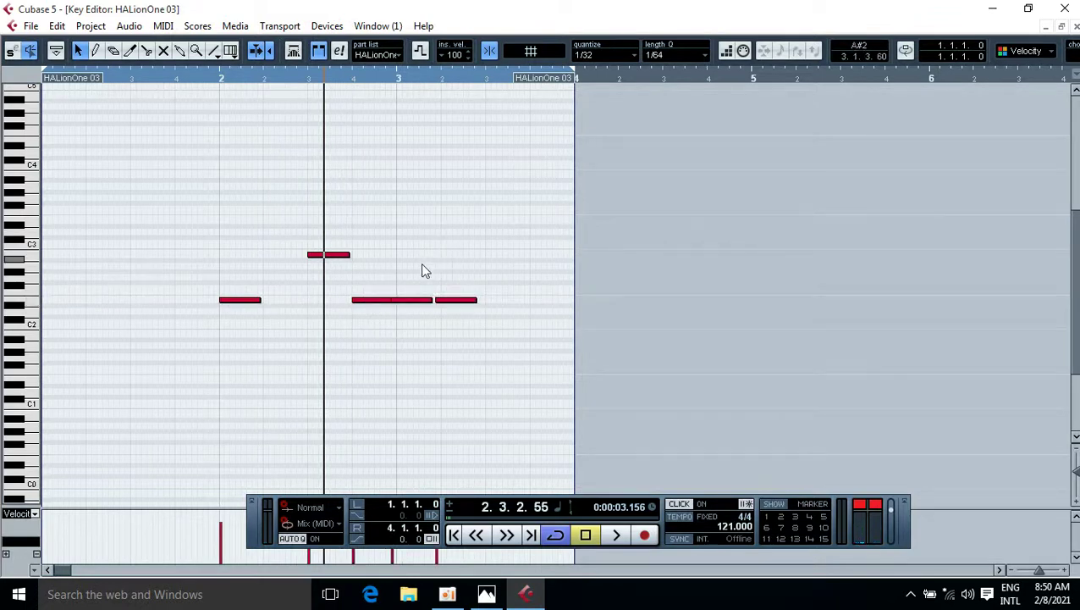
left_click_drag(414, 282, 497, 327)
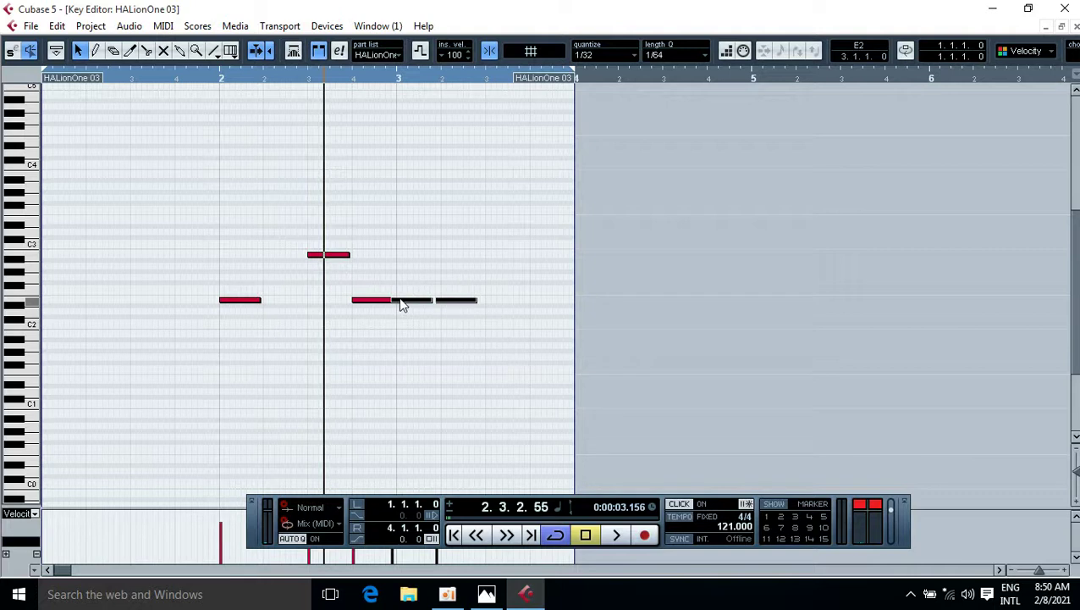
mouse_move(410, 306)
left_mouse_down()
mouse_move(417, 313)
mouse_move(410, 307)
left_mouse_up()
left_click(412, 324)
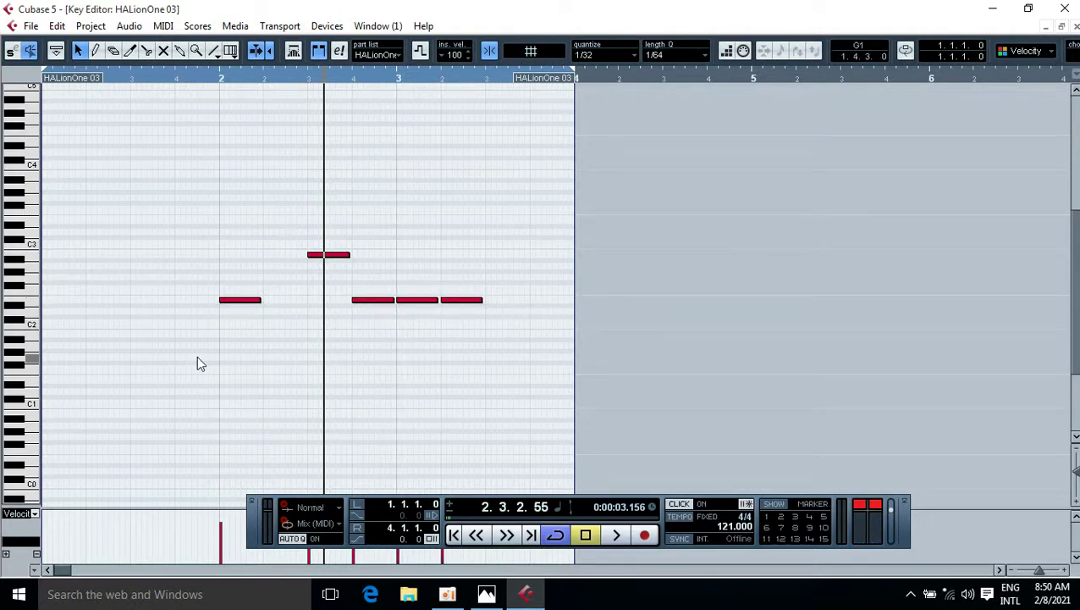
key("space")
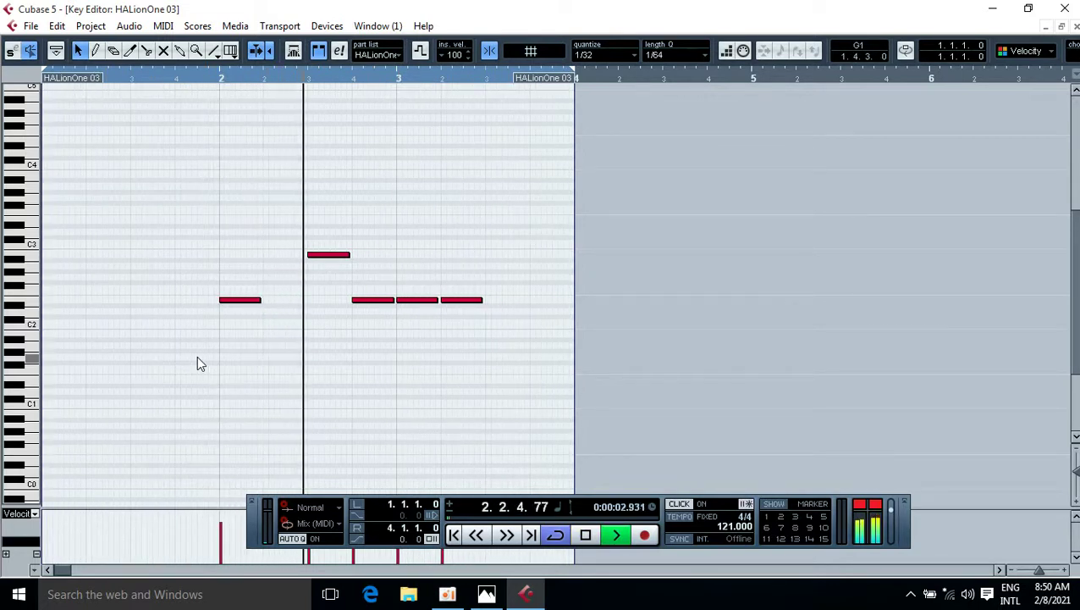
key("space")
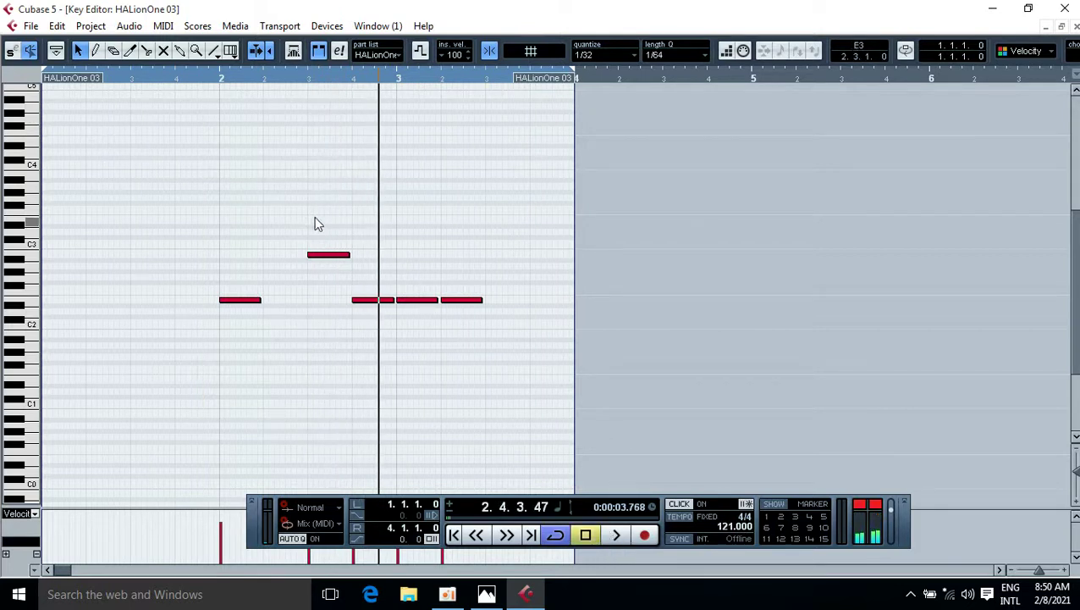
Lower the B2 note on beat 3 of bar 2 to E2
left_click(320, 254)
key("Down")
key("Down")
key("Down")
key("Down")
key("Down")
key("Down")
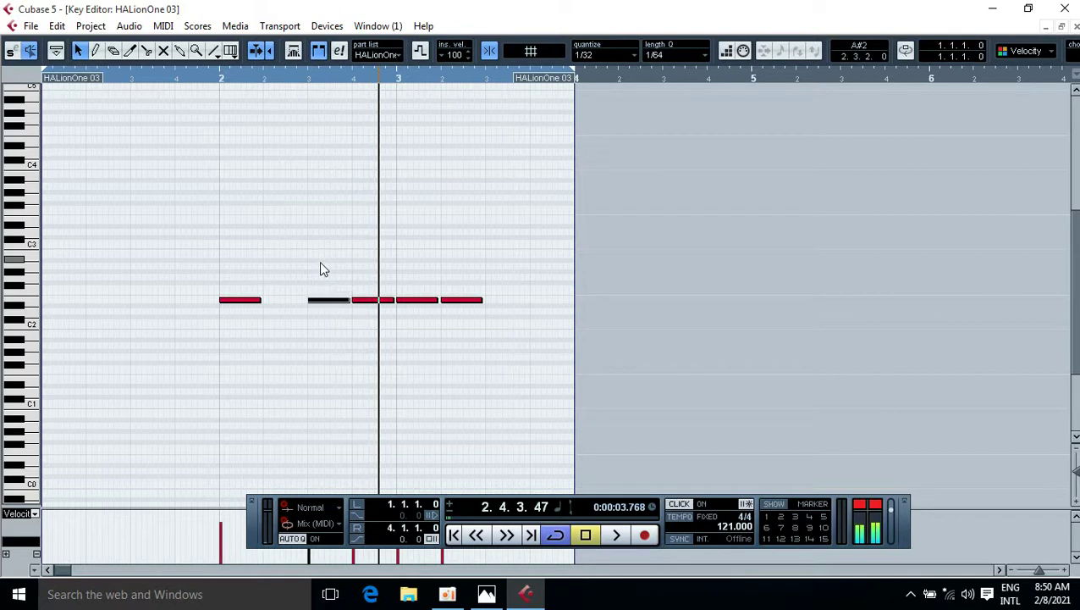
Raise the E2 note on beat 4 of bar 2 seven semitones to B2
key("Right")
key("Up")
key("Up")
key("Up")
key("Up")
key("Up")
key("Up")
key("Up")
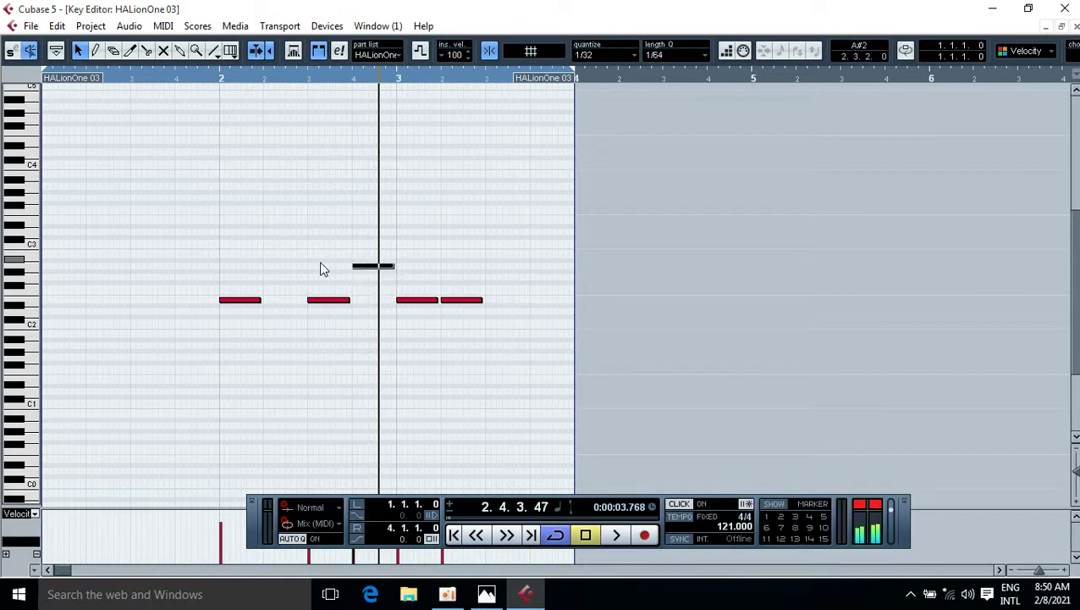
Raise the E2 note at the start of bar 3 seven semitones to B2
key("Right")
key("Up")
key("Up")
key("Up")
key("Up")
key("Up")
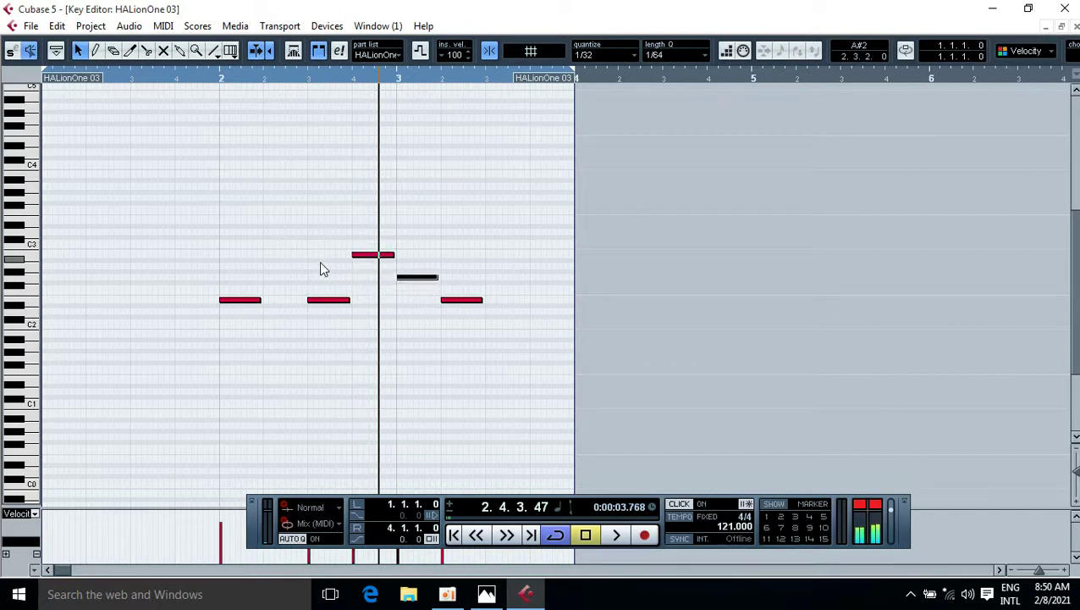
key("Up")
key("Up")
key("Right")
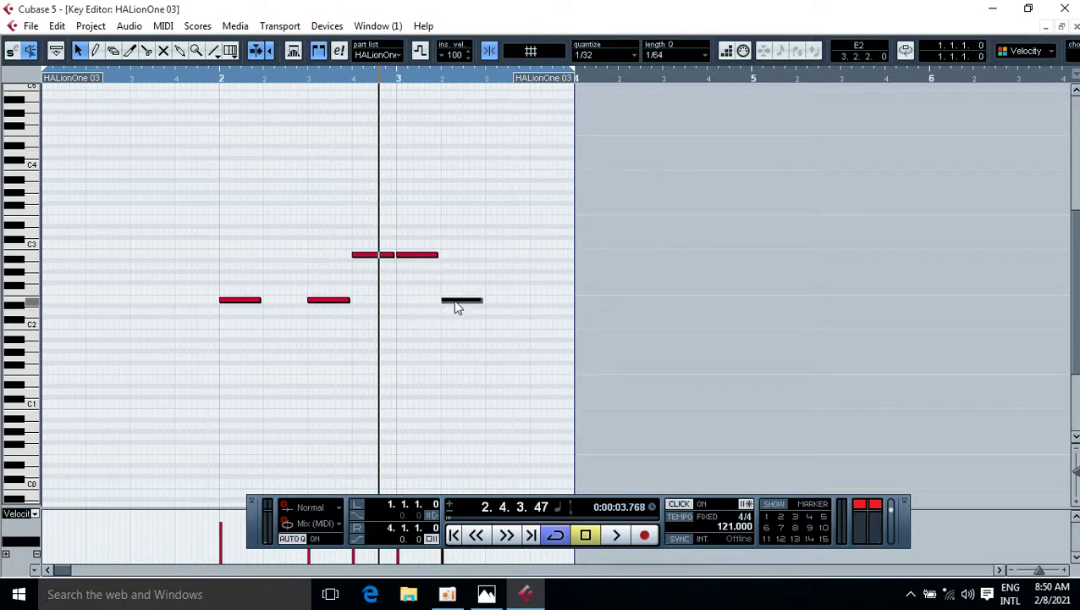
Move the last E2 note to beat 3 of bar 3, raise it seven semitones to B2, and play back the phrase
left_click_drag(455, 306, 499, 303)
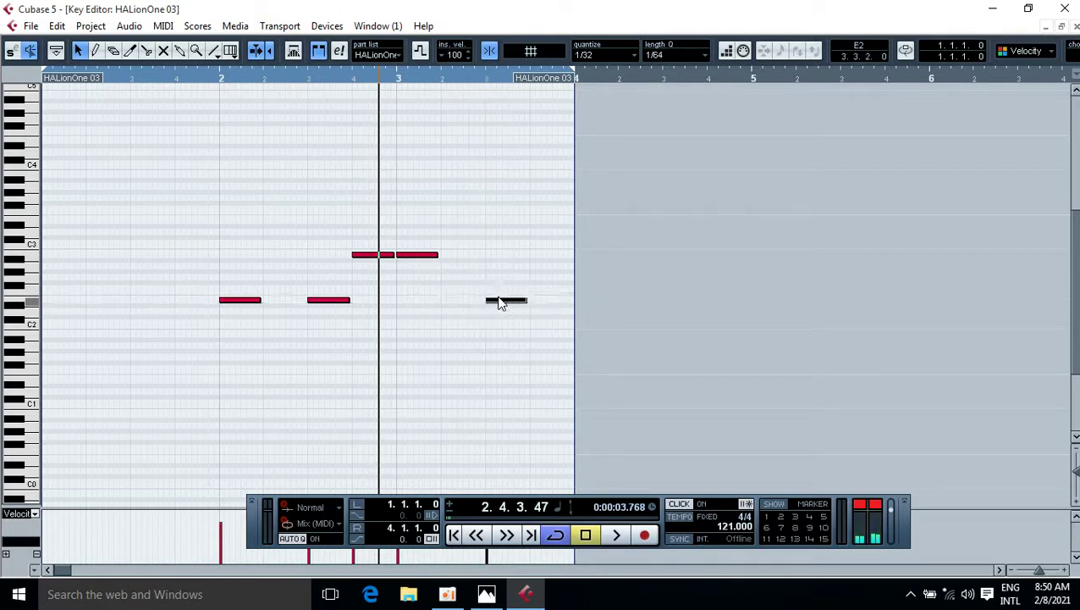
key("Up")
key("Up")
key("Up")
key("Up")
key("Up")
key("Up")
key("Up")
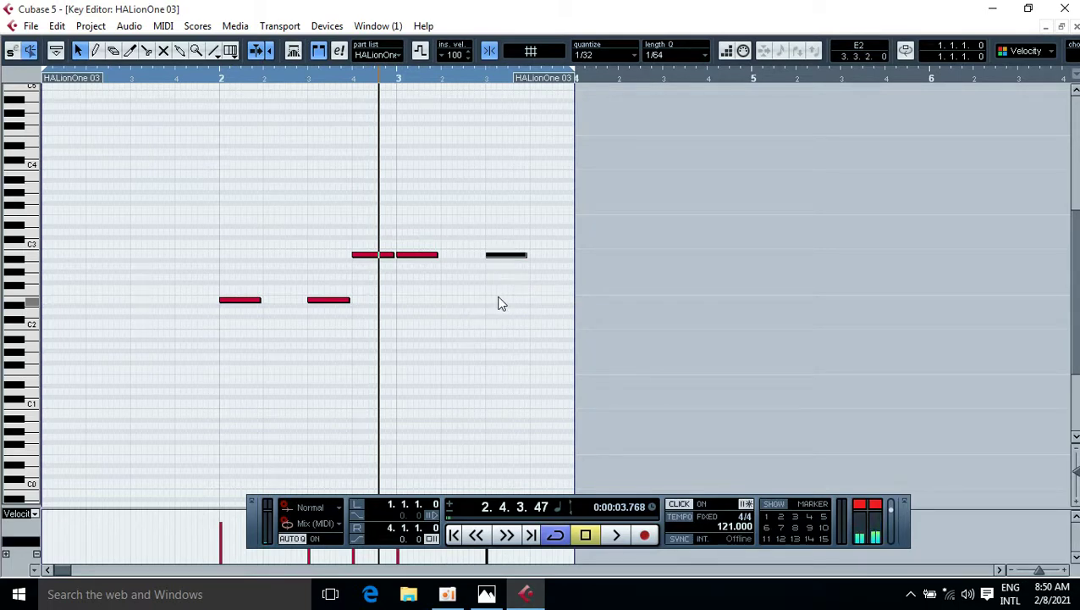
key("space")
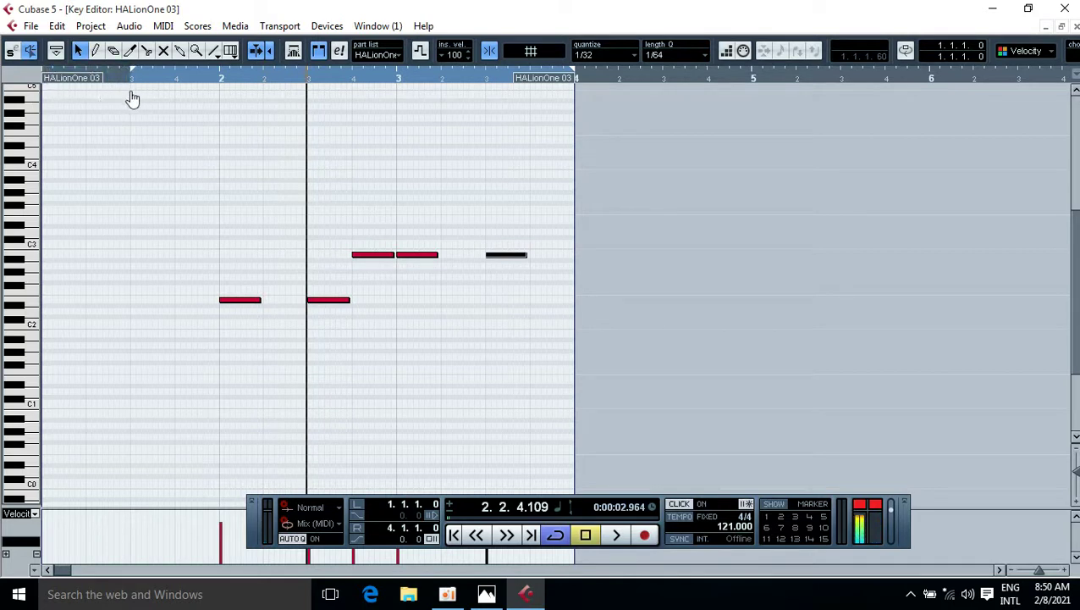
Set the loop's left locator to bar 2, lengthen the first E2 note to a full beat, and start playback
left_click_drag(147, 102, 210, 104)
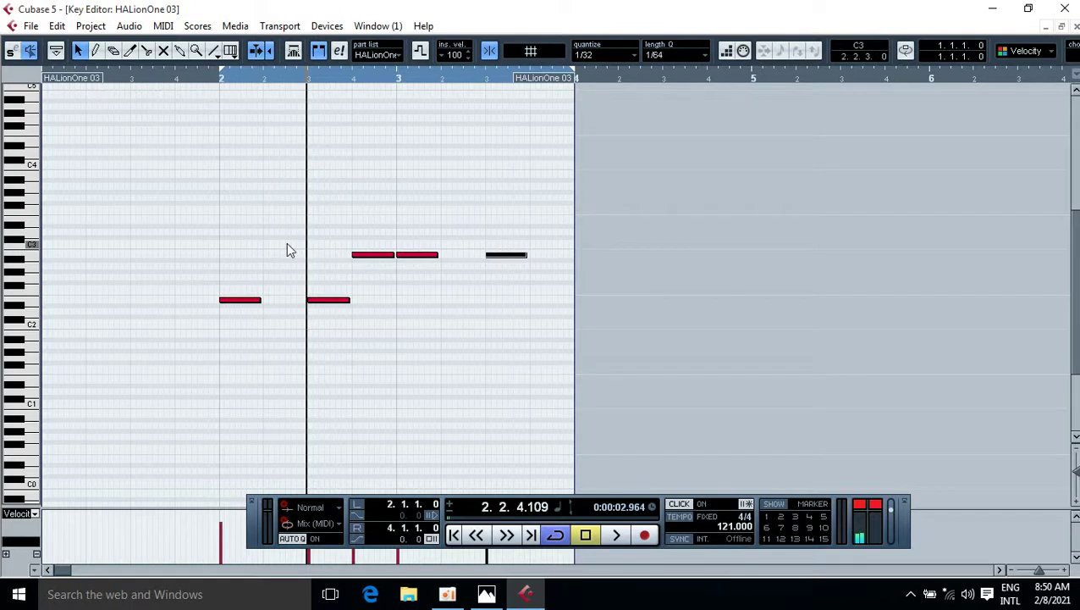
left_click_drag(260, 300, 263, 300)
left_click(347, 374)
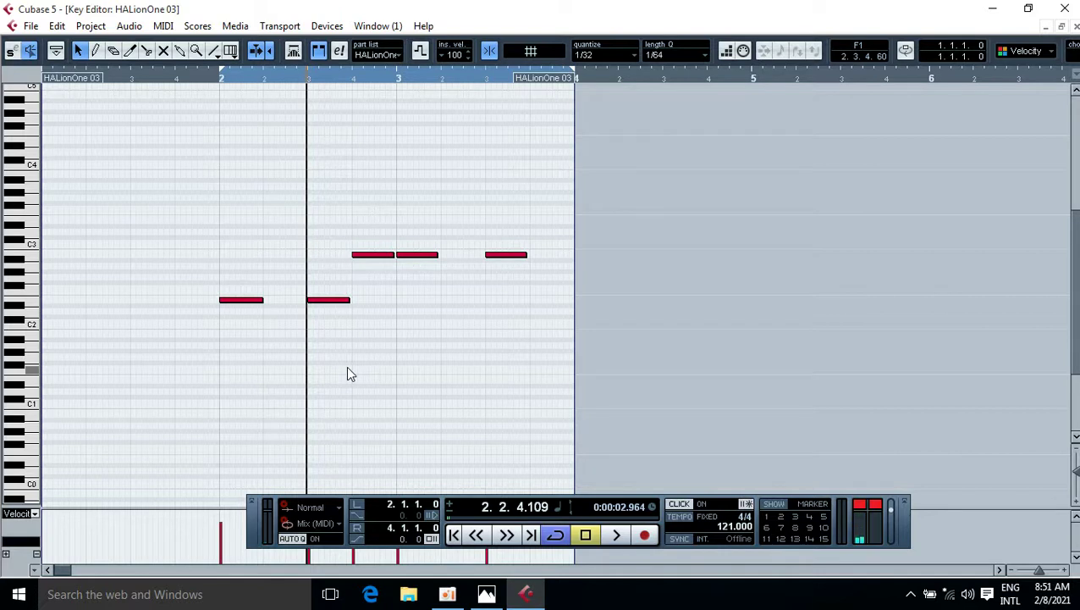
key("space")
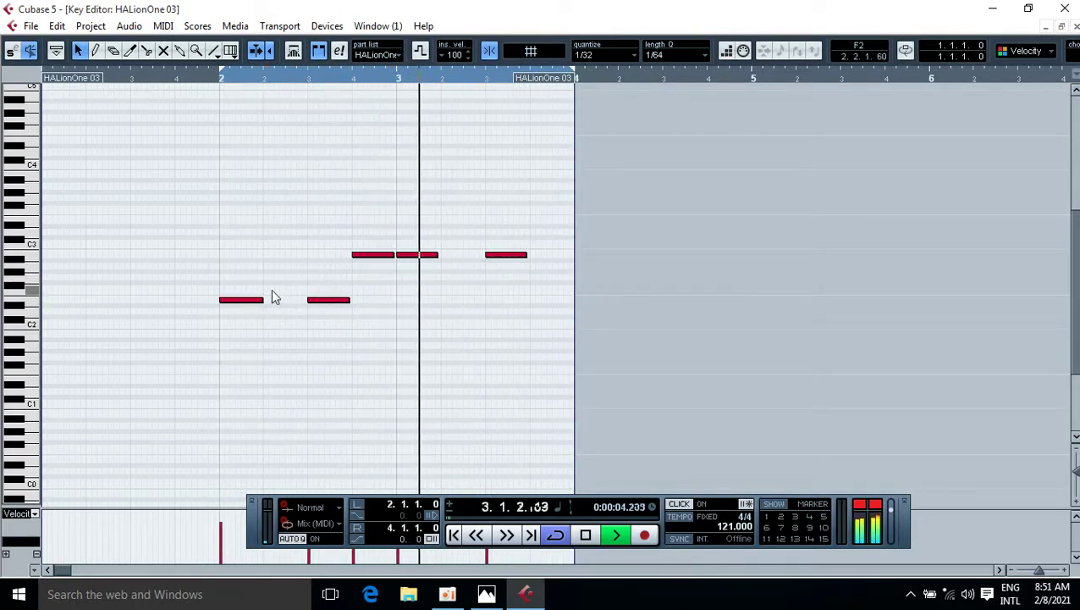
Shorten the first E2 note of bar 2 to half a beat and move the second E2 note to beat 2
left_click_drag(263, 302, 241, 301)
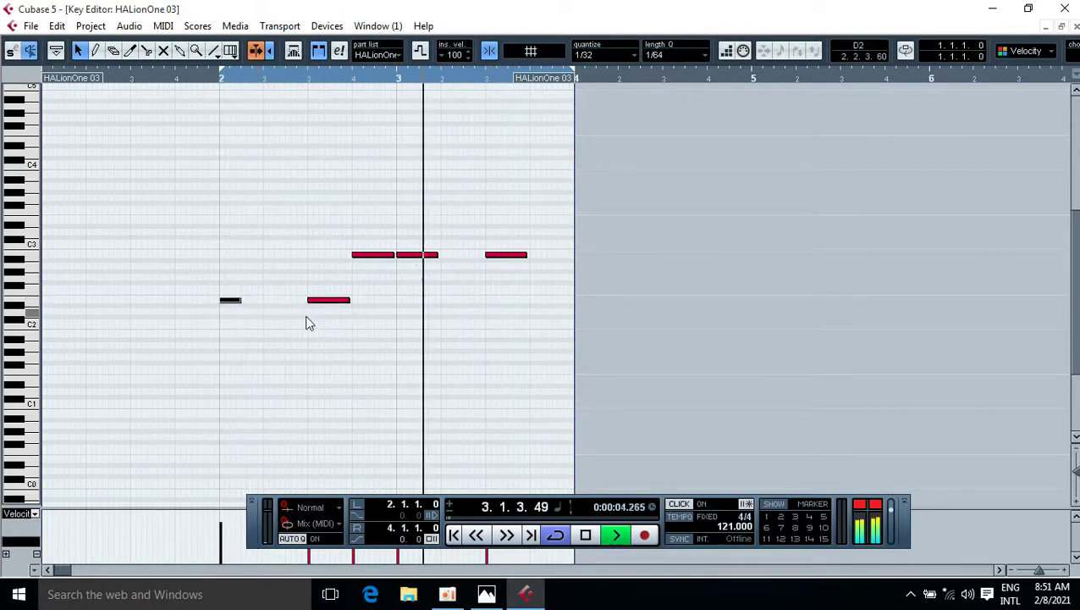
left_click(307, 321)
left_click_drag(330, 305, 331, 308)
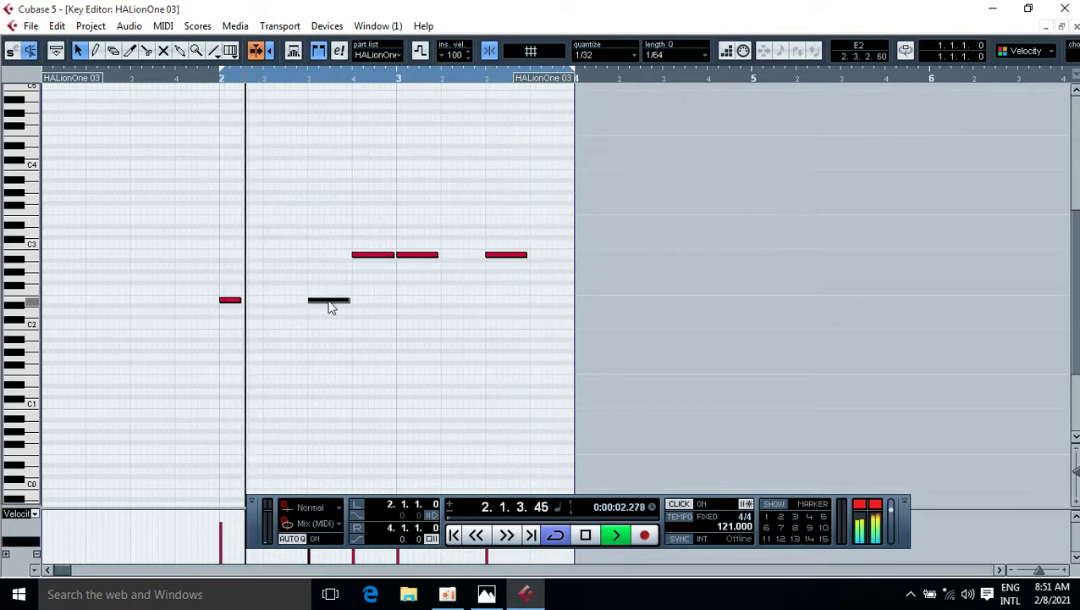
key("ctrl+Left")
key("ctrl+Left")
key("ctrl+Left")
key("ctrl+Left")
key("ctrl+Left")
key("ctrl+Left")
key("ctrl+Left")
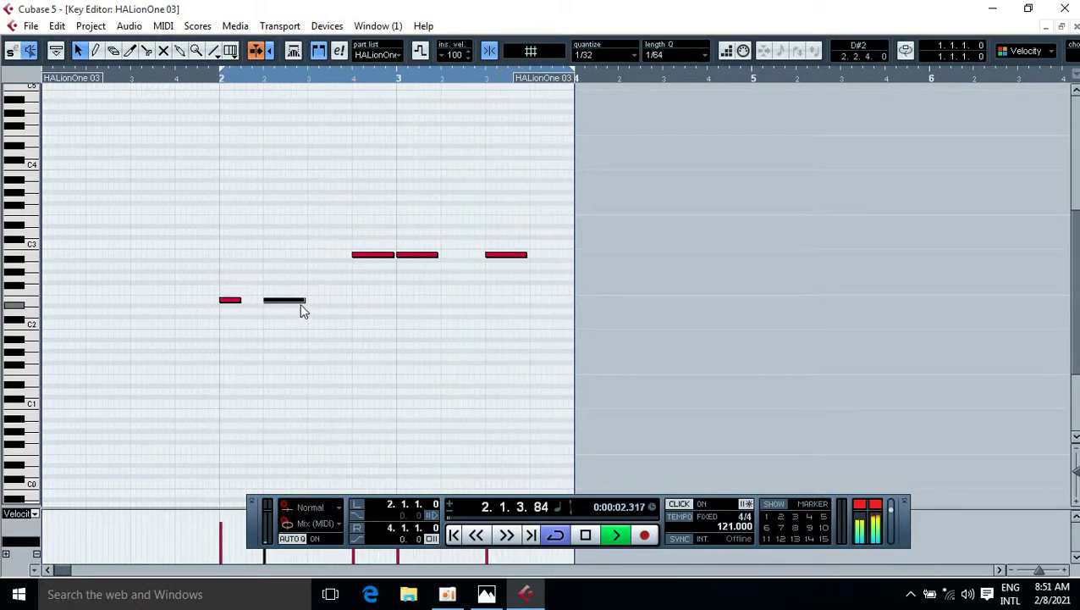
left_click_drag(303, 301, 302, 301)
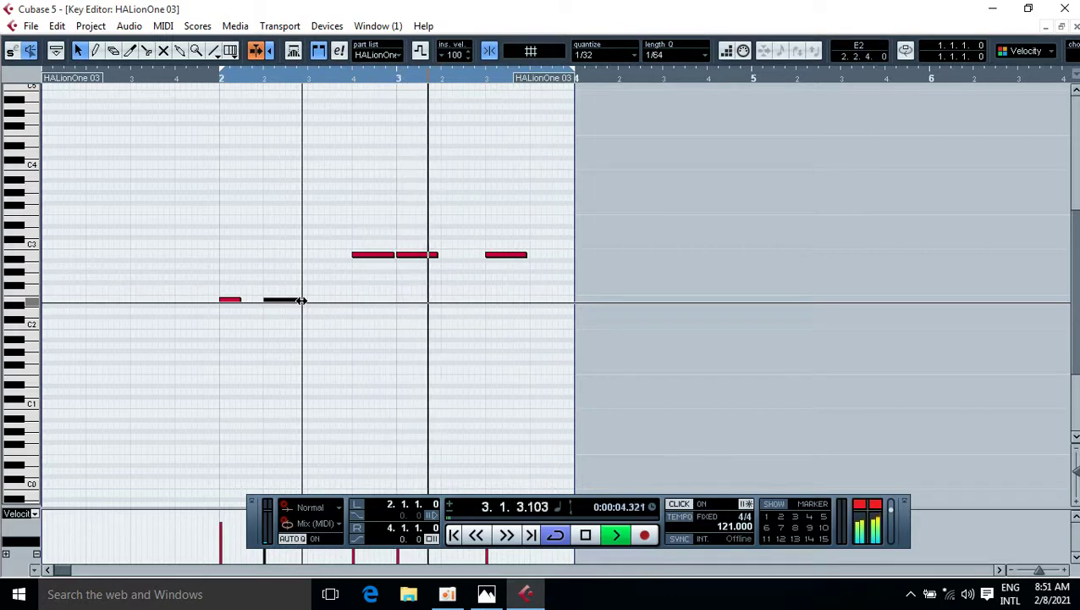
Lengthen the first E2 note of bar 2 to a full beat and fit the second E2 note into the last half of beat 2
left_click_drag(302, 301, 262, 299)
left_click(284, 300)
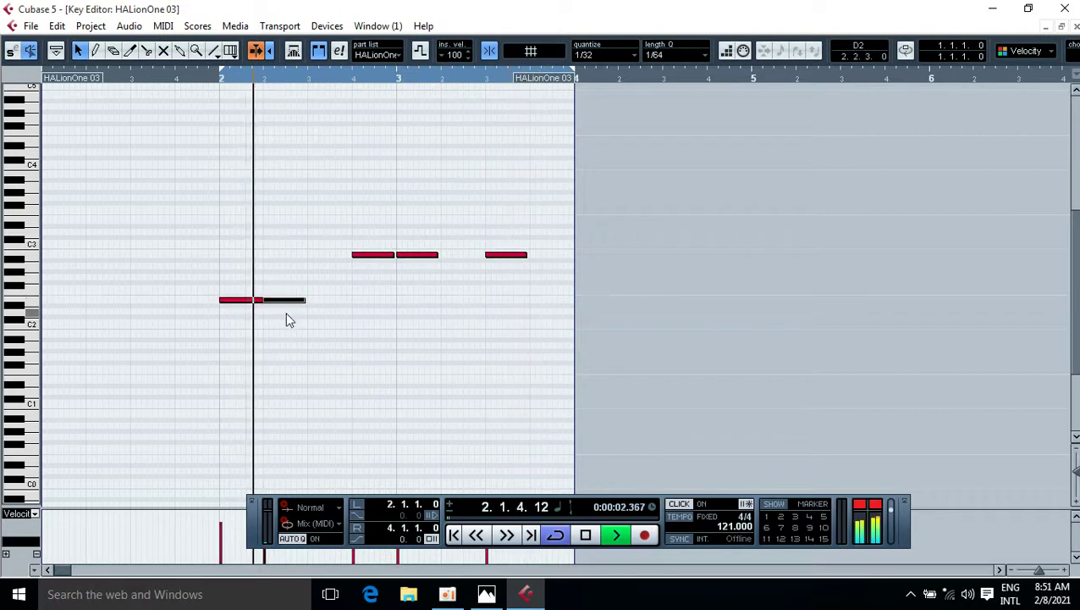
key("ctrl+Right")
key("ctrl+Right")
key("ctrl+Right")
key("ctrl+Right")
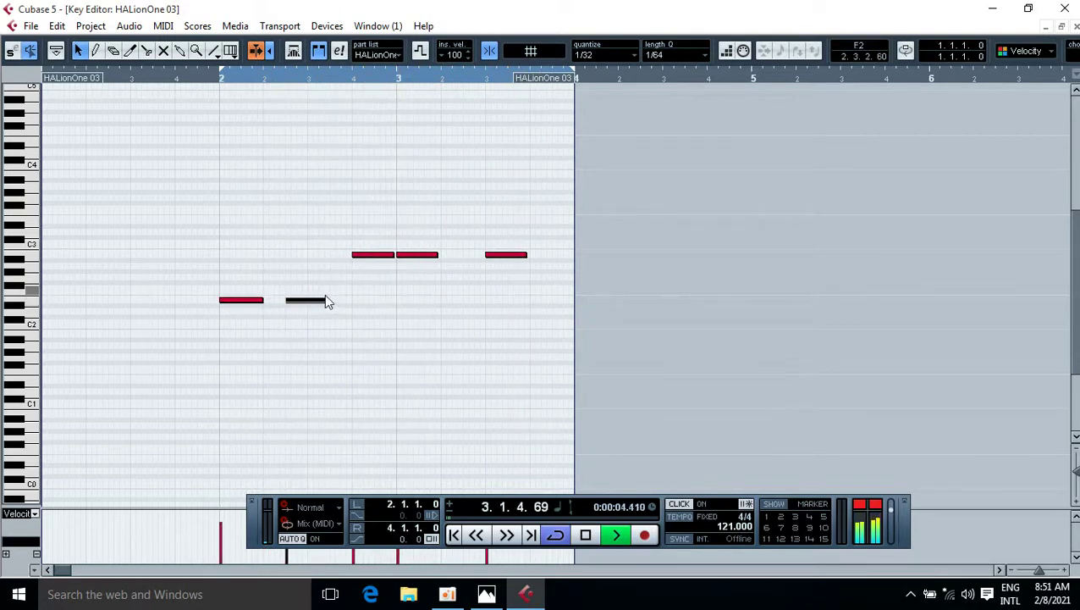
left_click_drag(326, 301, 308, 303)
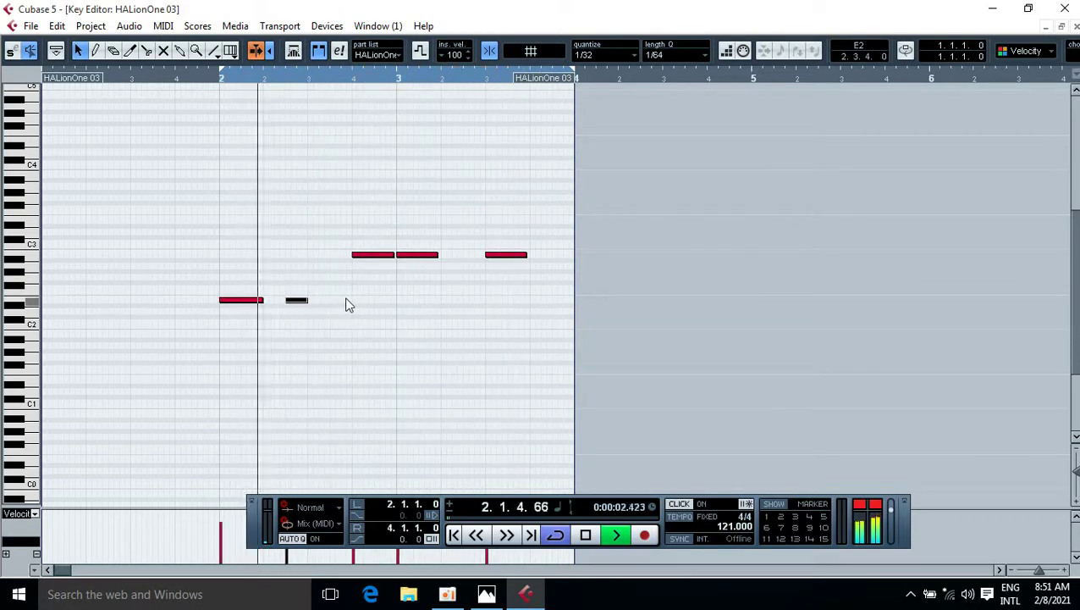
Move the B2 note on beat 4 of bar 2 to beat 3 and shorten it to half a beat
left_click(349, 266)
left_click(362, 257)
key("ctrl+Left")
key("ctrl+Left")
key("ctrl+Left")
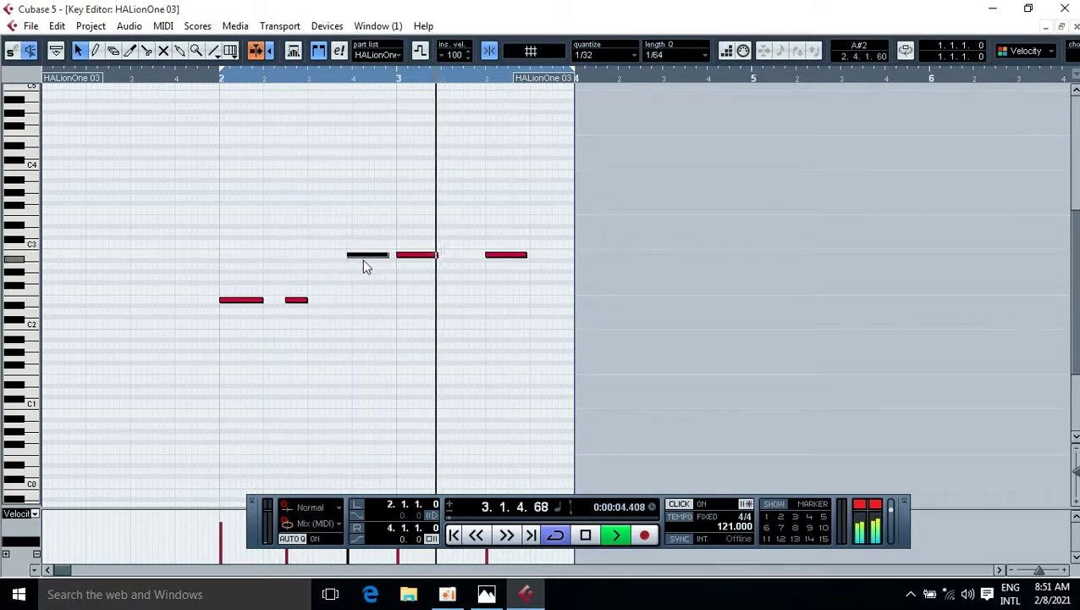
key("ctrl+Left")
key("ctrl+Left")
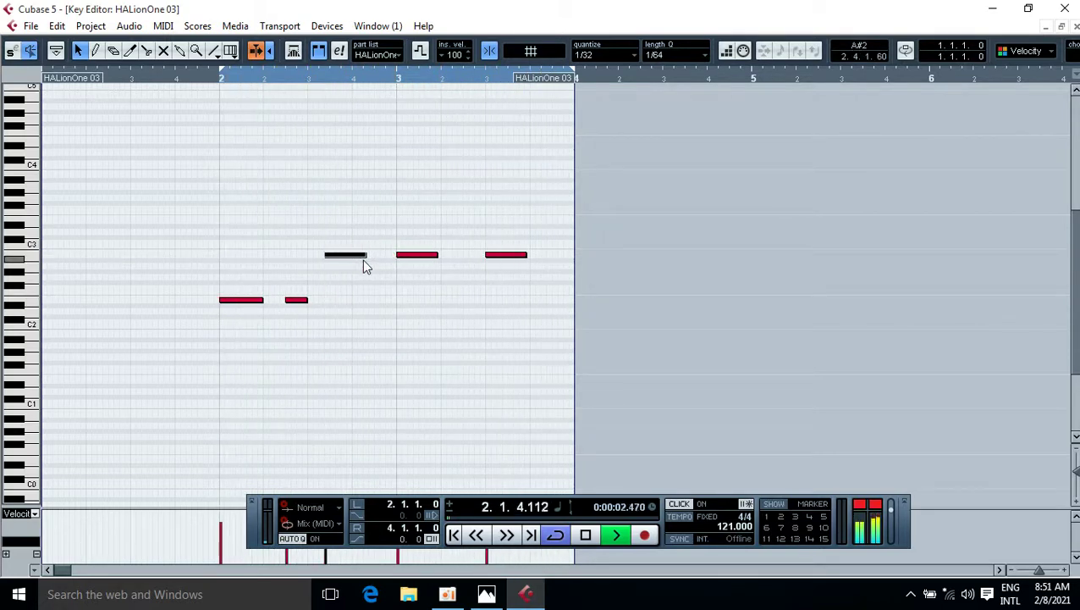
key("ctrl+Right")
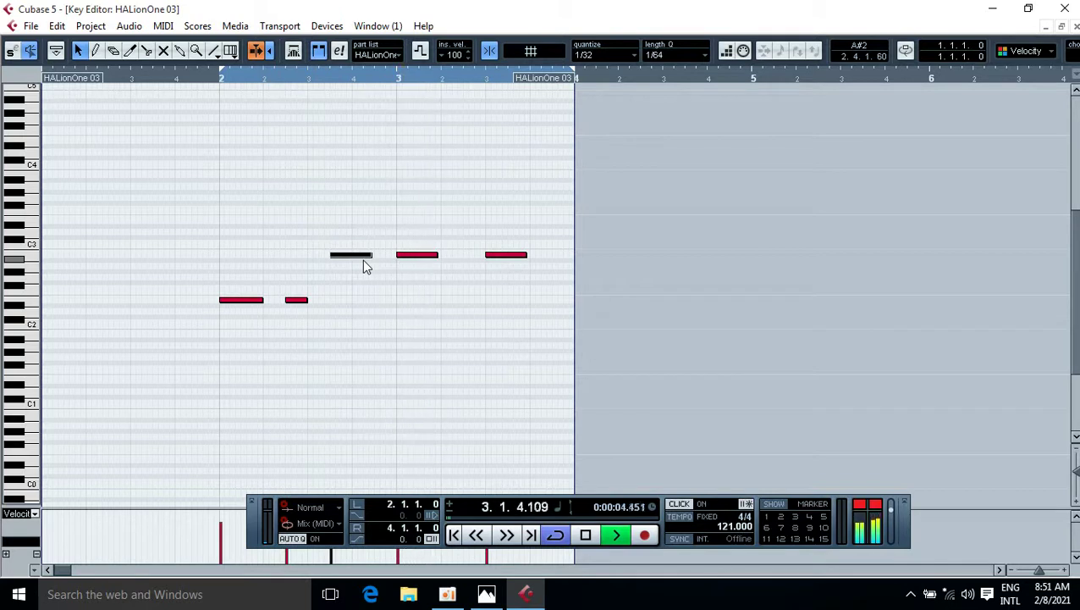
key("ctrl+Left")
key("ctrl+Left")
key("ctrl+Left")
key("ctrl+Left")
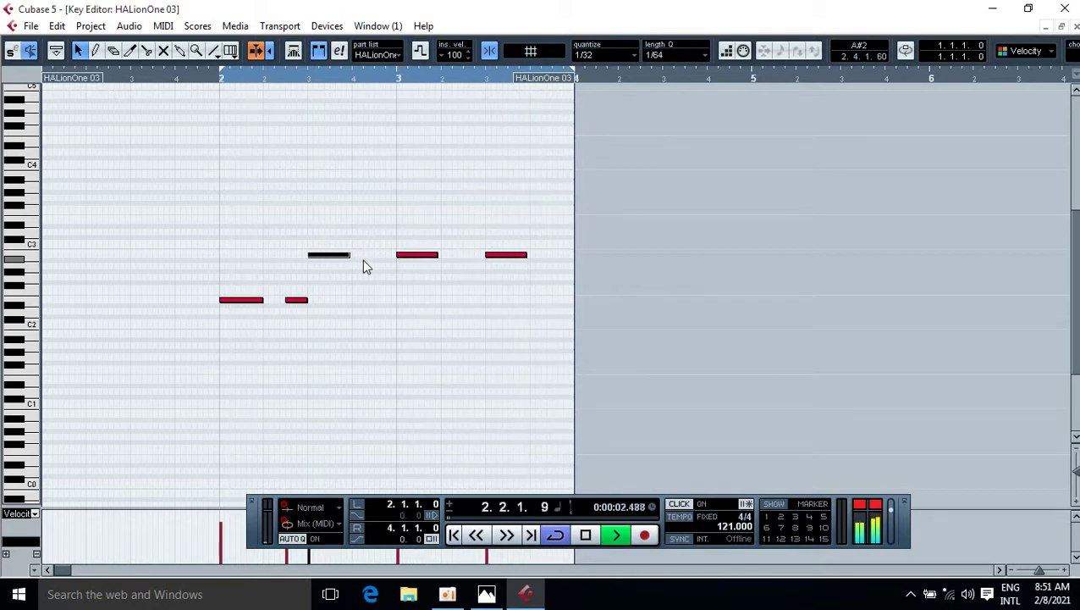
left_click_drag(349, 255, 331, 256)
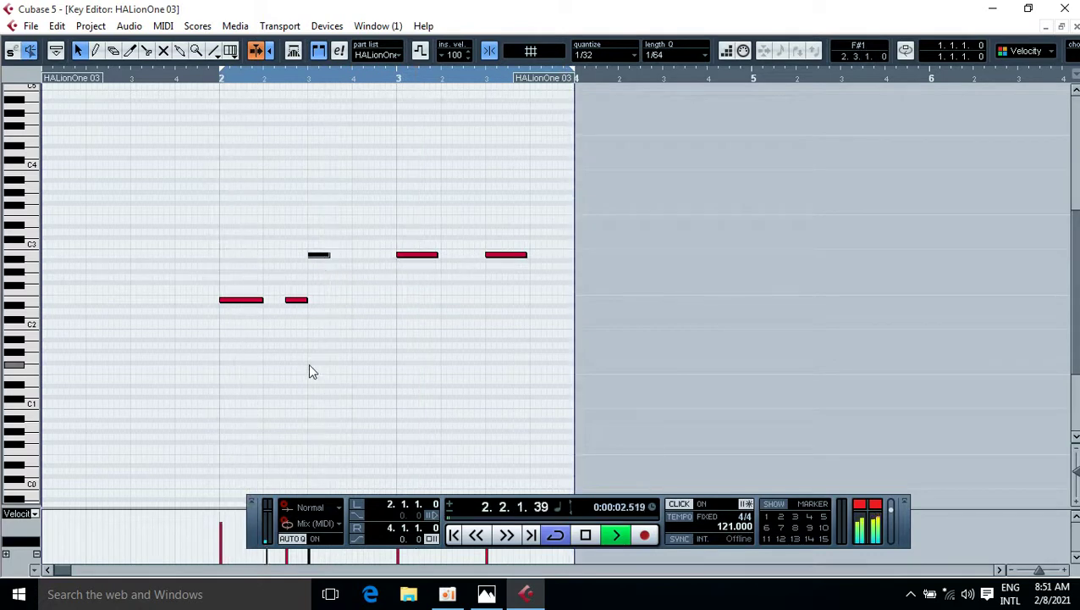
Duplicate the half-beat B2 note directly after itself to fill beat 3 of bar 2
key("ctrl+z")
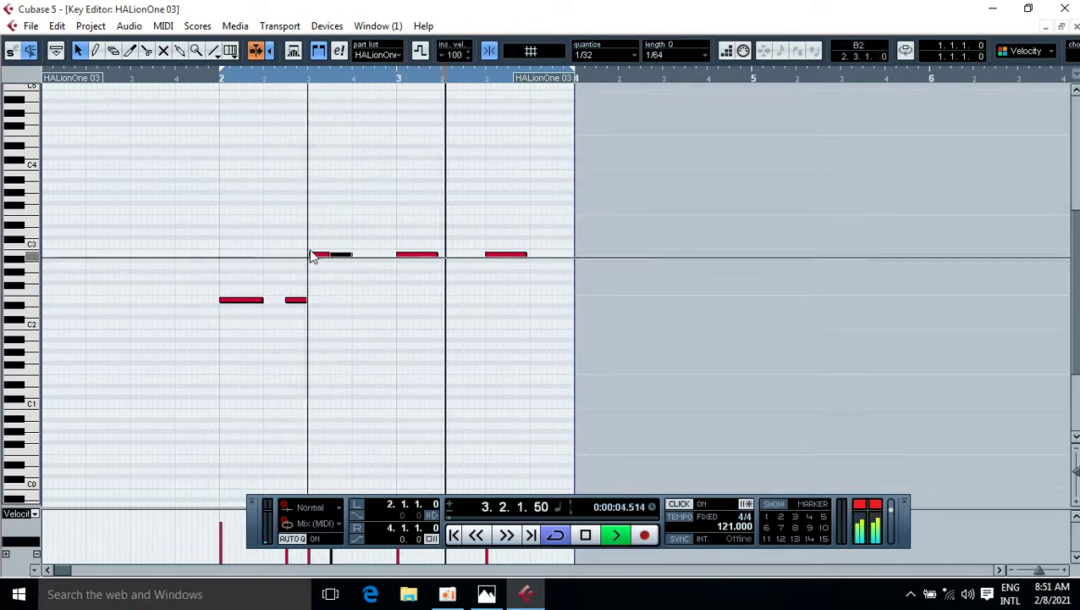
left_click_drag(217, 223, 379, 347)
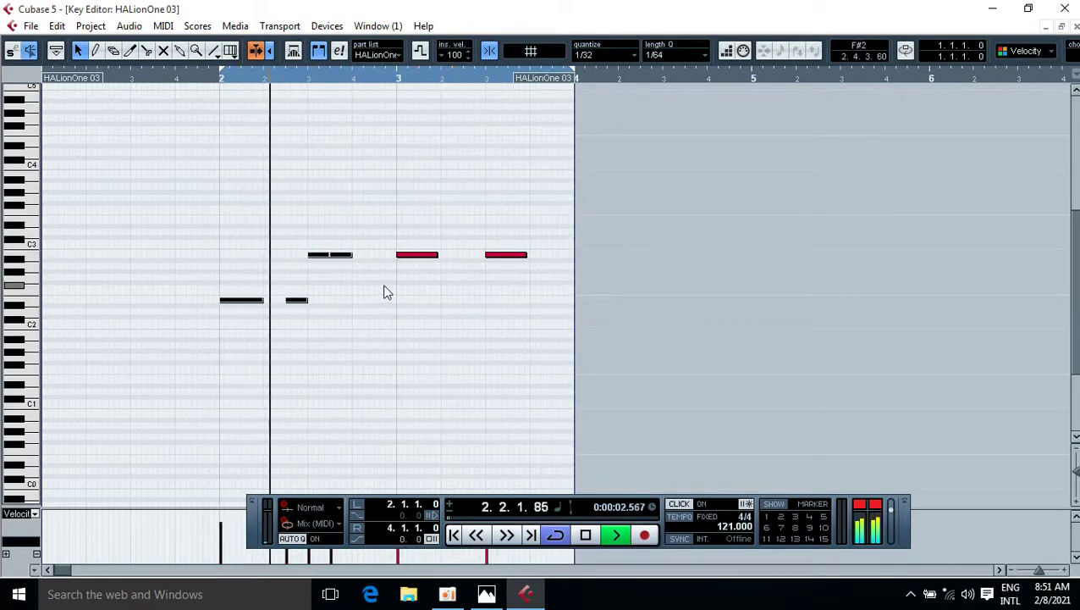
left_click(328, 345)
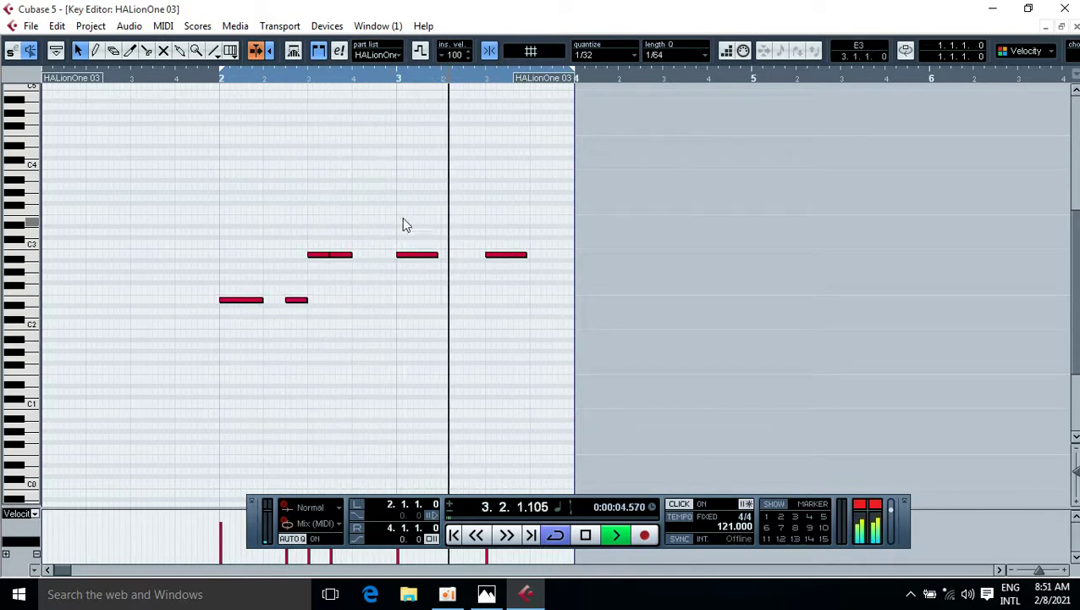
Move the B2 note at the start of bar 3 to the second half of beat 4 in bar 2, shortened to half a beat
left_click(422, 254)
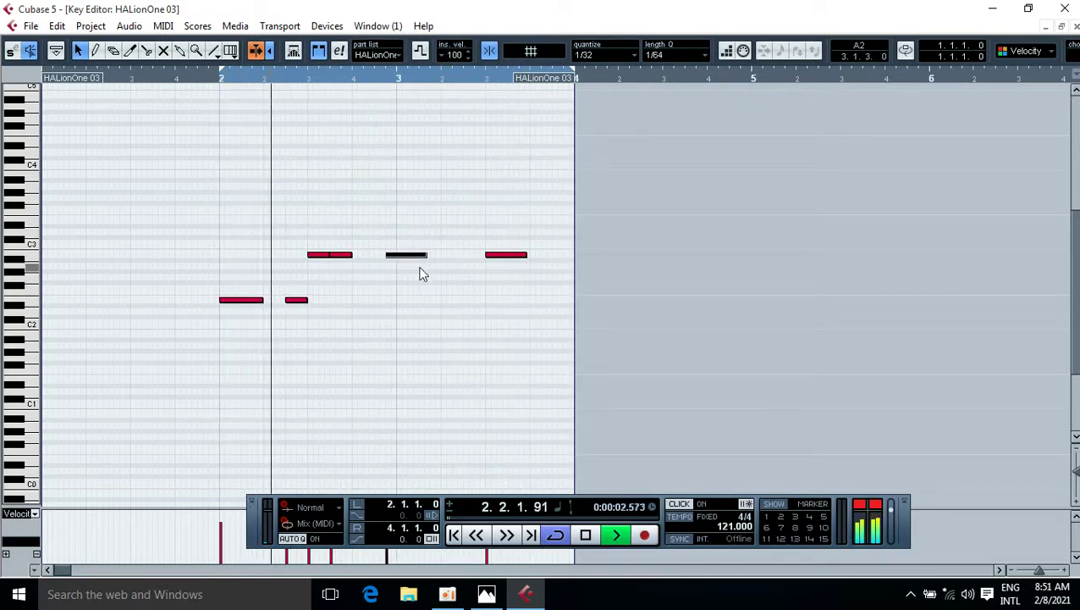
key("ctrl+Left")
key("ctrl+Left")
key("ctrl+Left")
key("ctrl+Left")
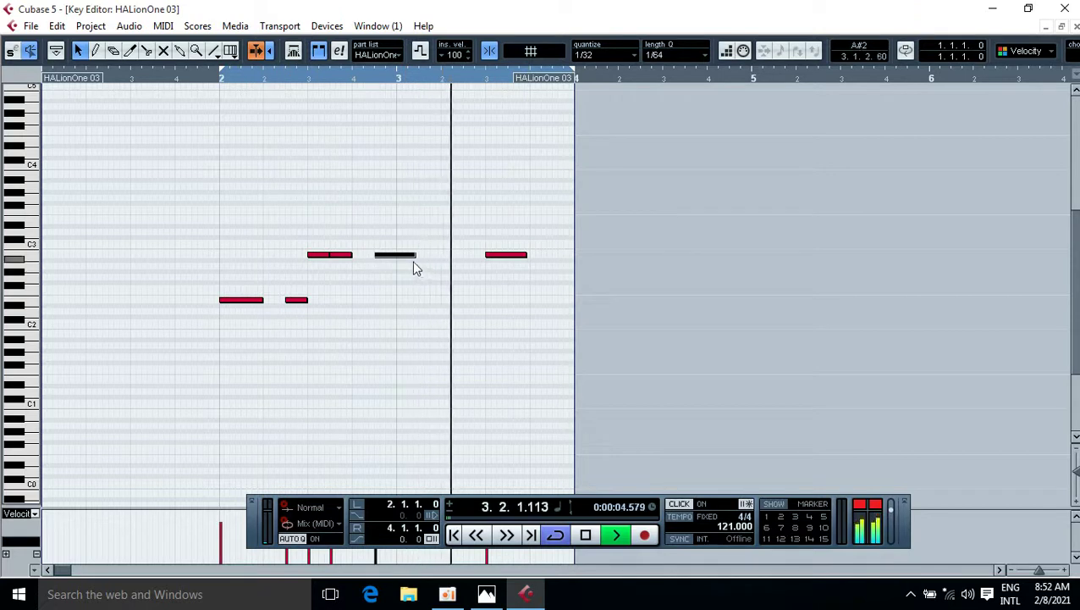
mouse_move(414, 255)
left_mouse_down()
mouse_move(386, 253)
mouse_move(396, 254)
left_mouse_up()
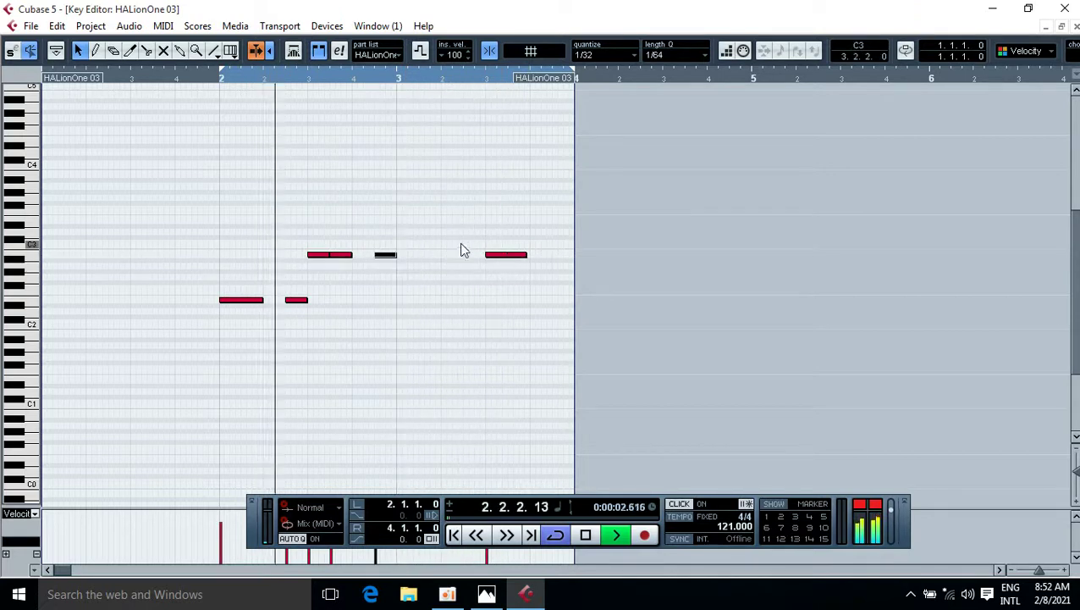
Delete the remaining B2 note on beat 3 of bar 3
left_click_drag(488, 235, 524, 284)
key("Delete")
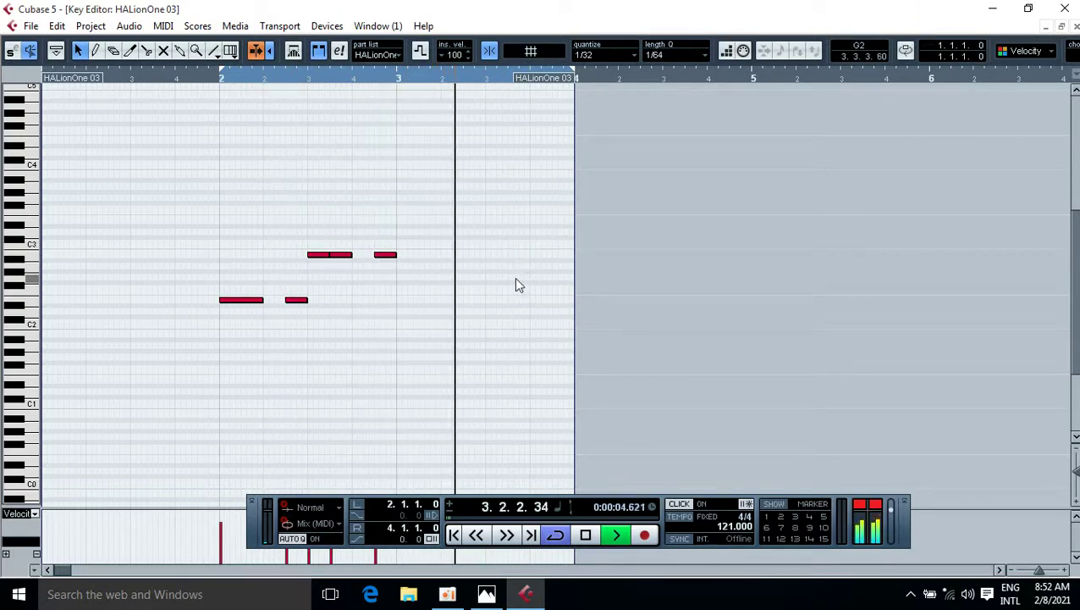
left_click_drag(285, 301, 284, 298)
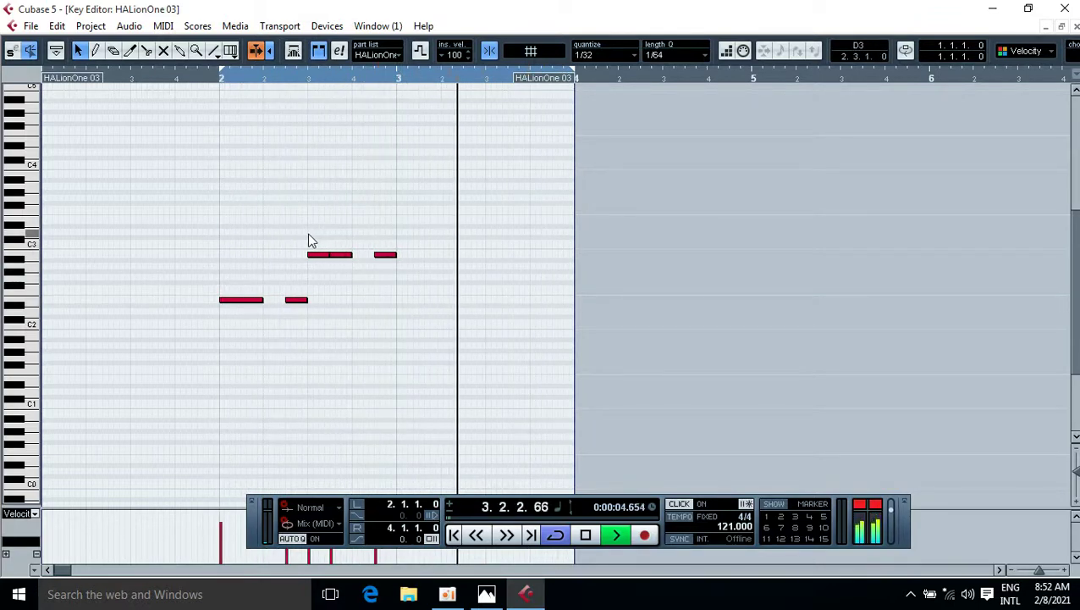
Shorten the two adjacent B2 notes on beat 3 of bar 2 to leave small gaps after them, and play back the phrase
key("h")
key("h")
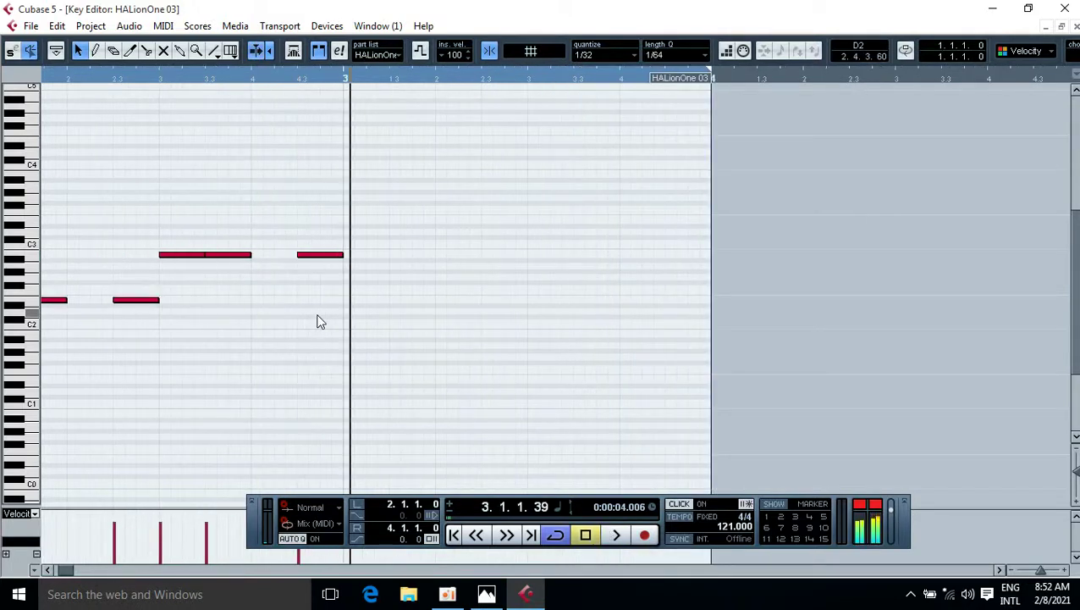
left_click_drag(217, 256, 242, 255)
left_click(292, 276)
key("space")
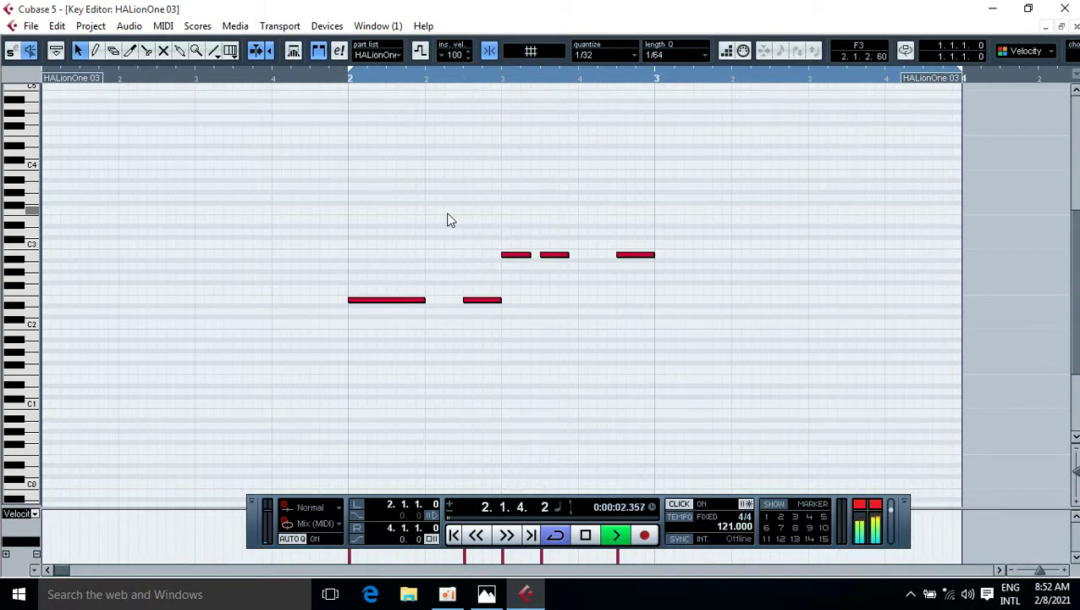
key("space")
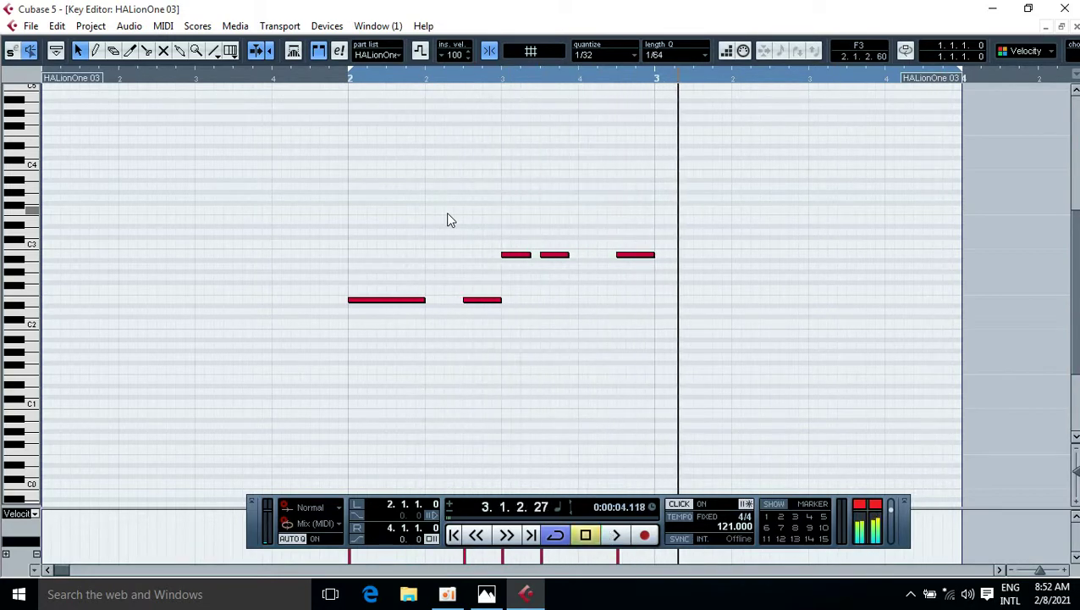
Duplicate all five bass notes of bar 2 into bar 3
left_click_drag(362, 209, 655, 342)
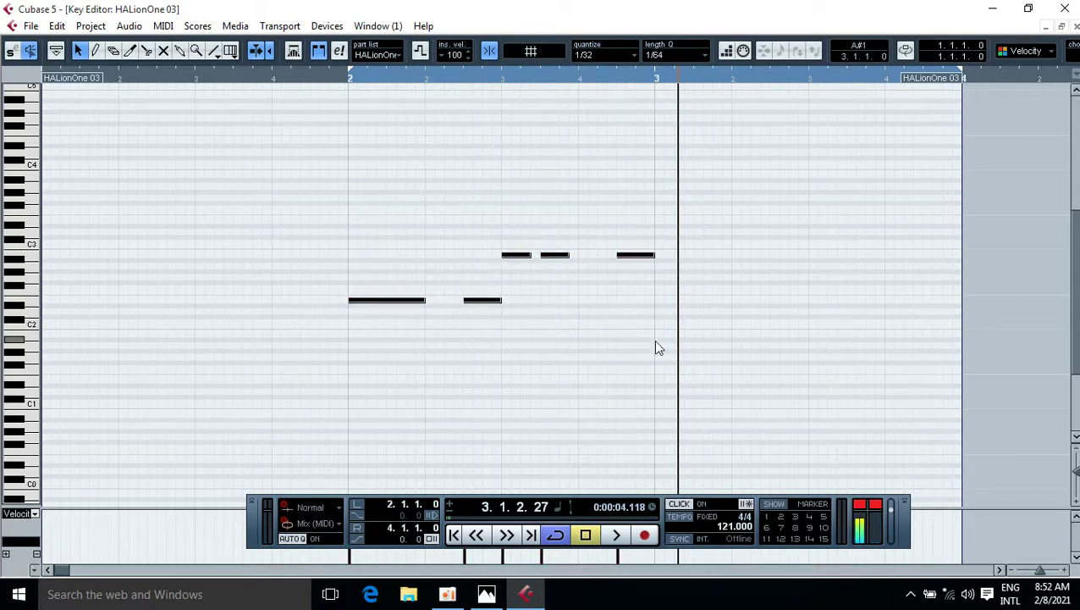
key("ctrl+d")
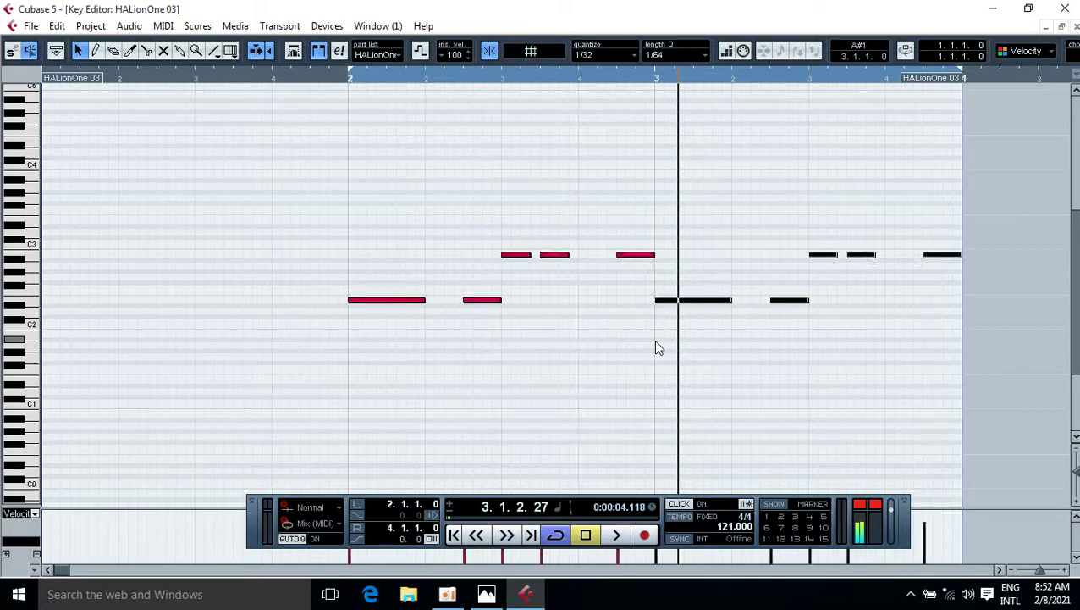
left_click(763, 381)
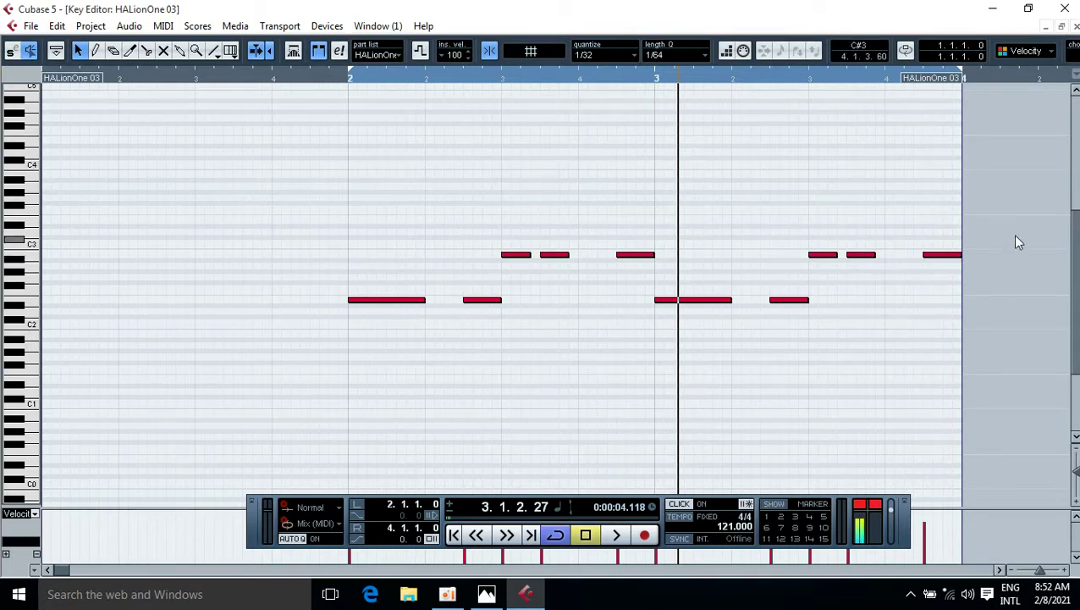
Extend the HALionOne 03 part to the start of bar 10 in the project window and reopen it in the Key Editor
left_click(1076, 26)
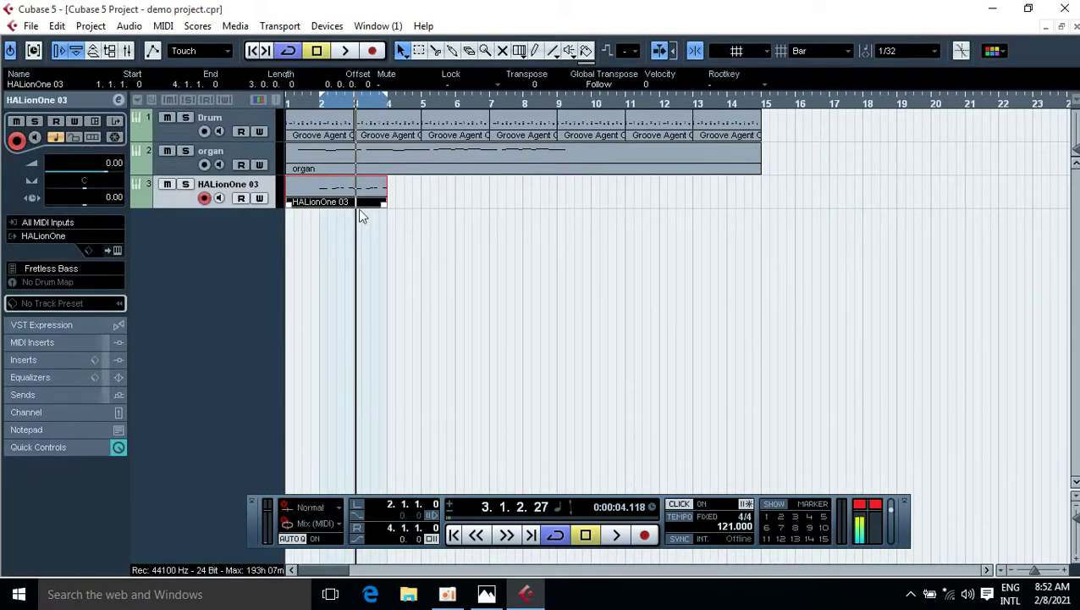
left_click_drag(382, 201, 583, 198)
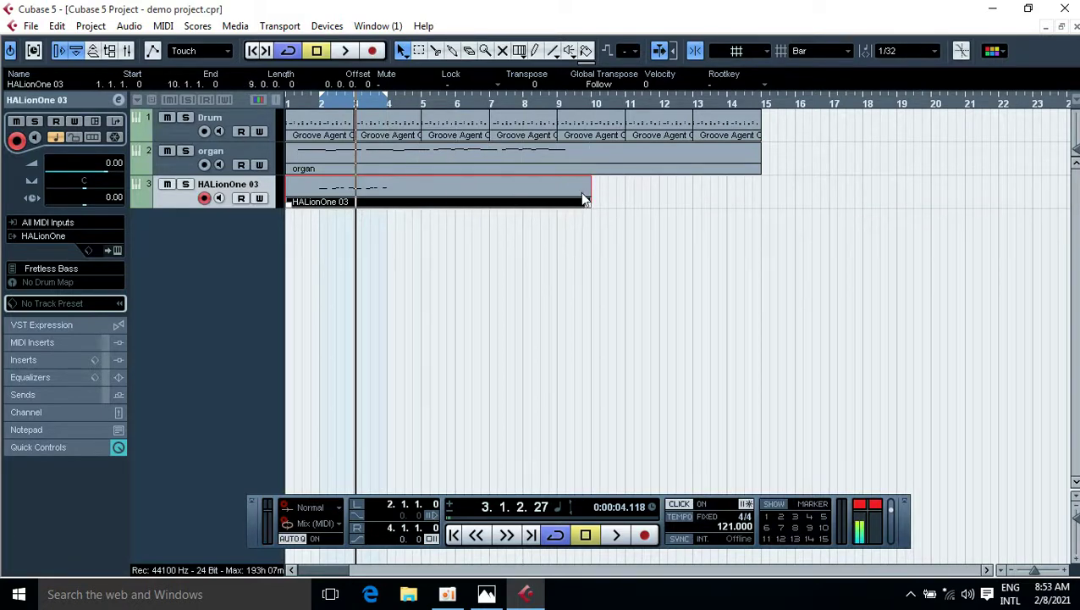
double_click(509, 204)
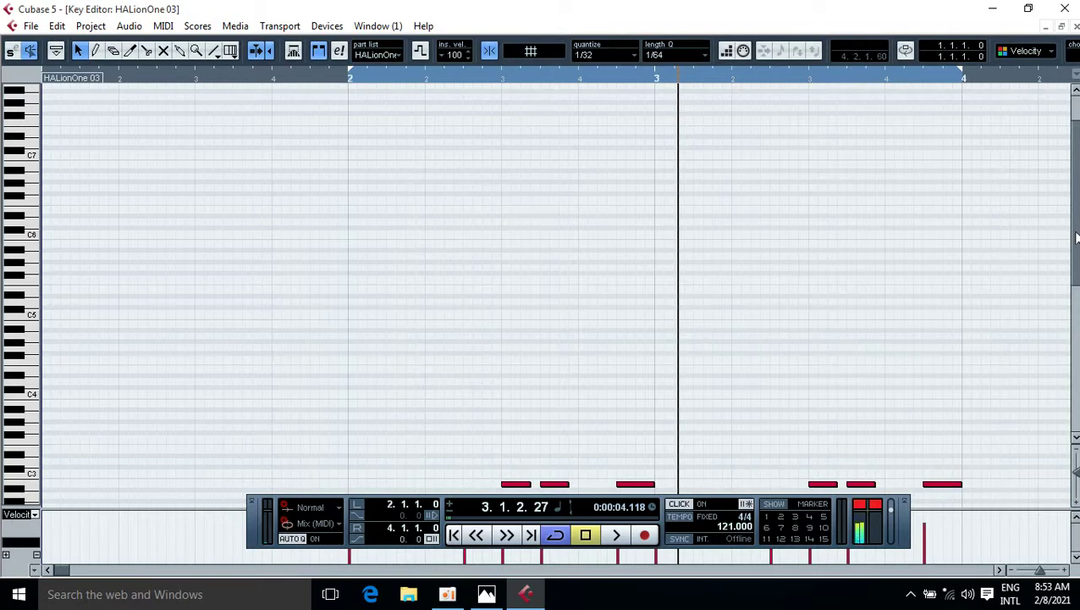
Play back the bass phrase in bars 2 and 3 with its lower notes in view
left_click_drag(1075, 237, 1076, 298)
key("space")
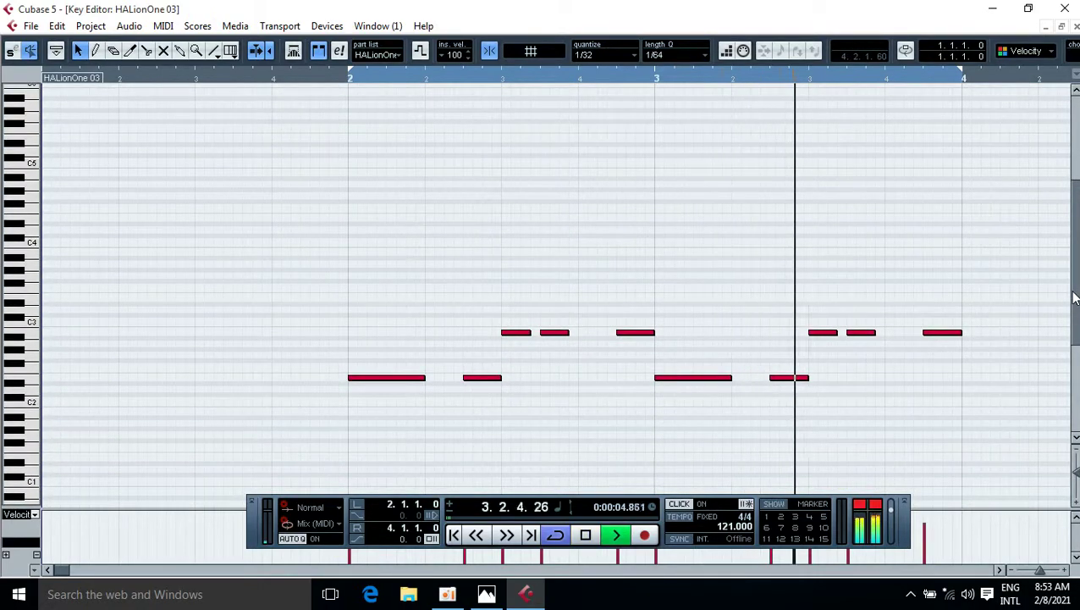
key("space")
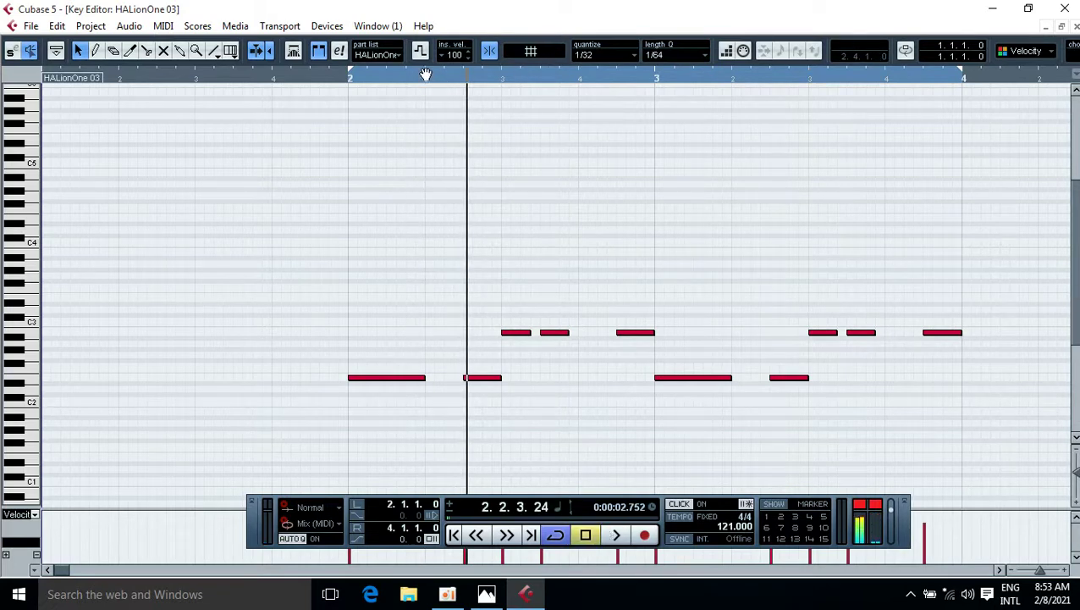
Move the two-bar cycle range to start at bar 3 and duplicate the five bass notes of bar 3 into bar 4
left_click_drag(426, 75, 695, 103)
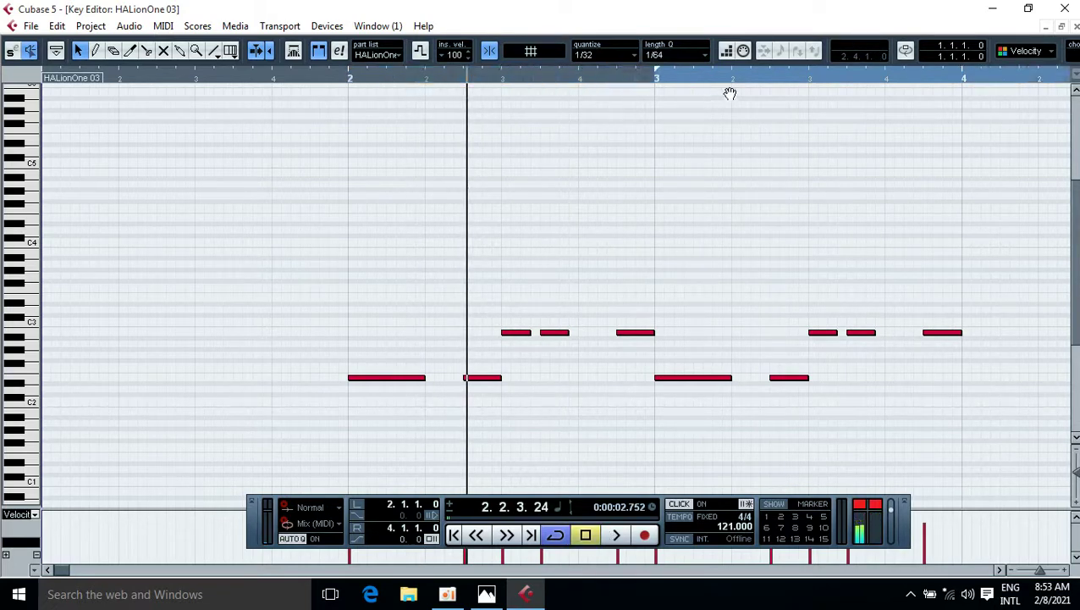
key("space")
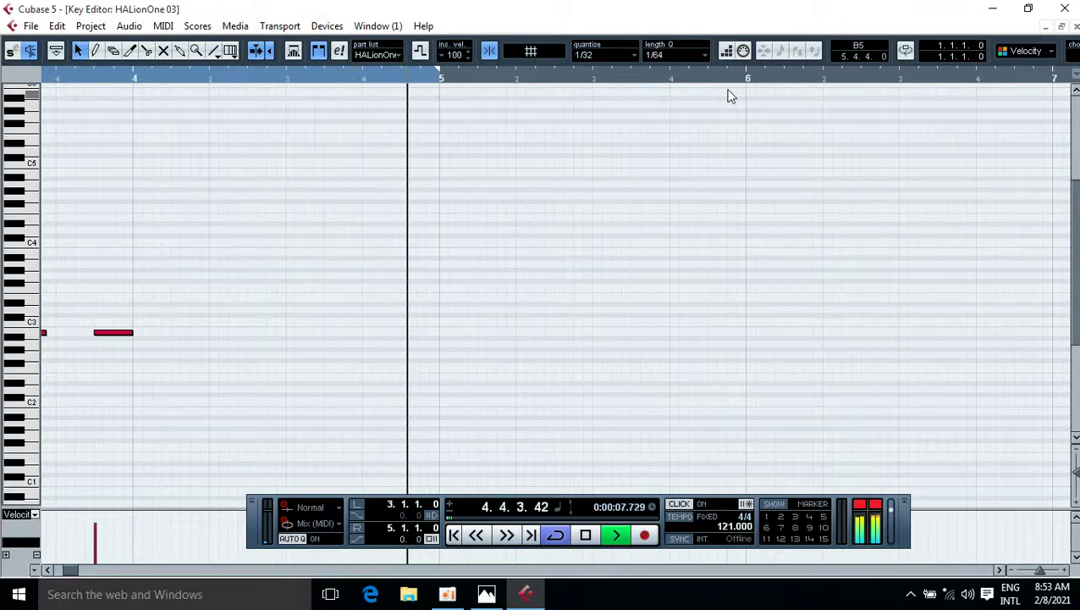
key("space")
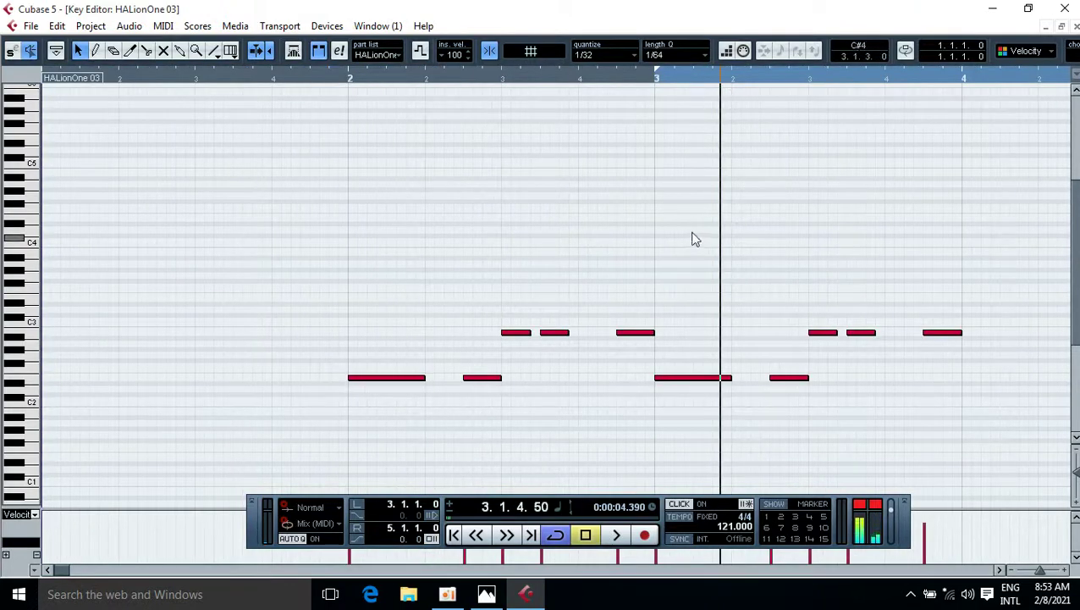
left_click_drag(726, 243, 940, 415)
key("alt+d")
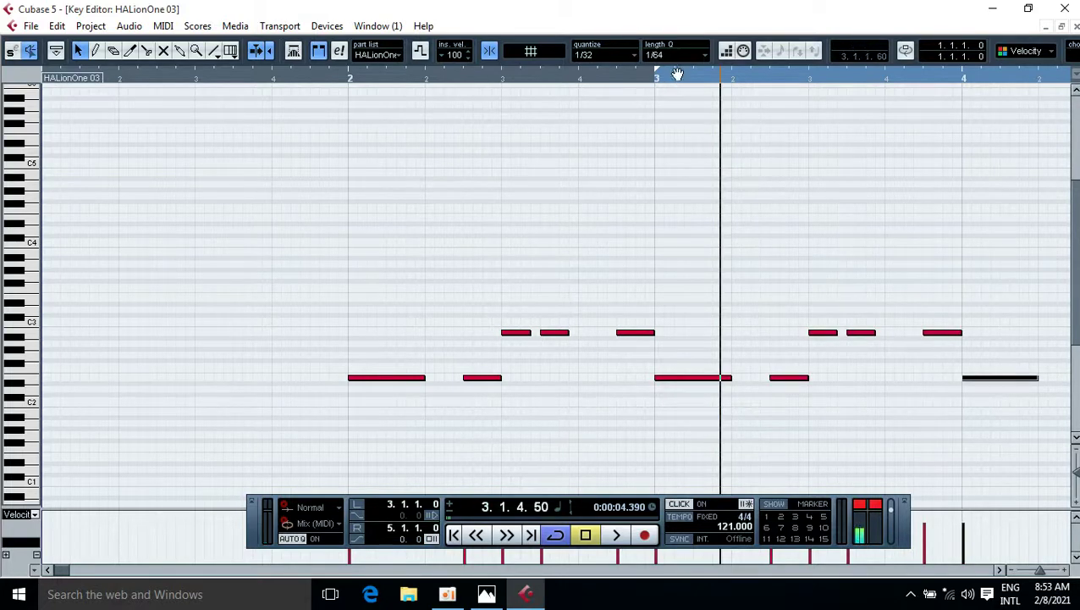
Move the cycle range to bars 4 and 5 and duplicate the five bass notes of bar 4 into bar 5
mouse_move(677, 73)
left_mouse_down()
mouse_move(897, 128)
mouse_move(979, 116)
left_mouse_up()
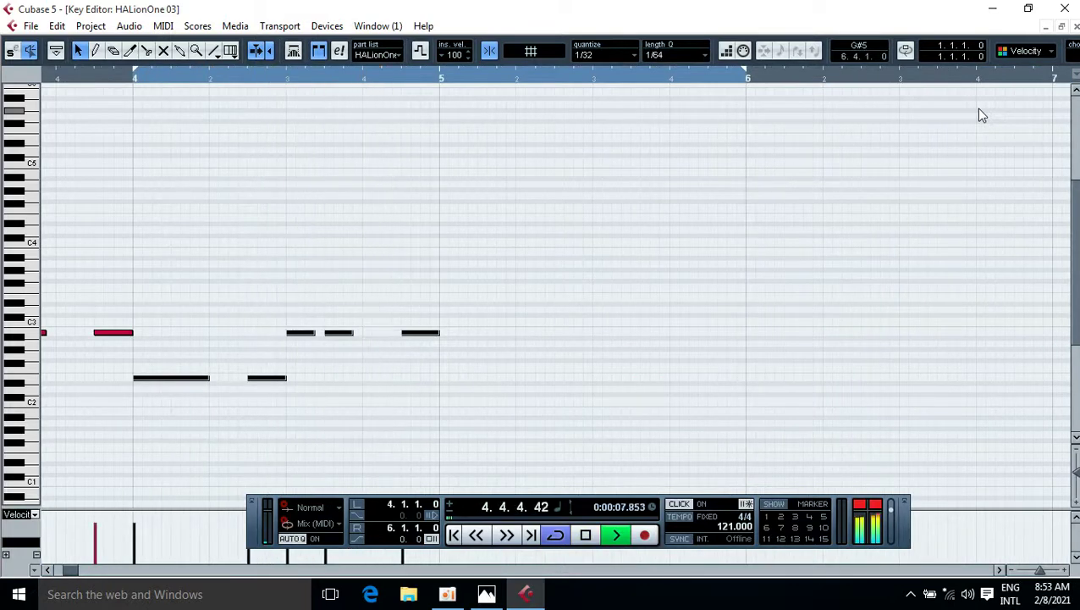
key("space")
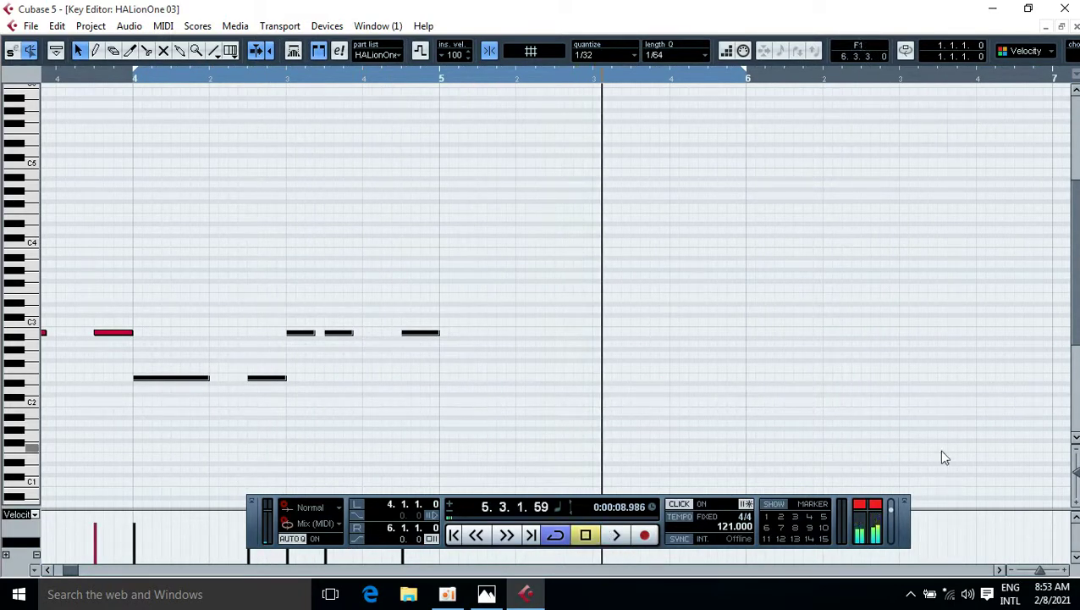
left_click(448, 594)
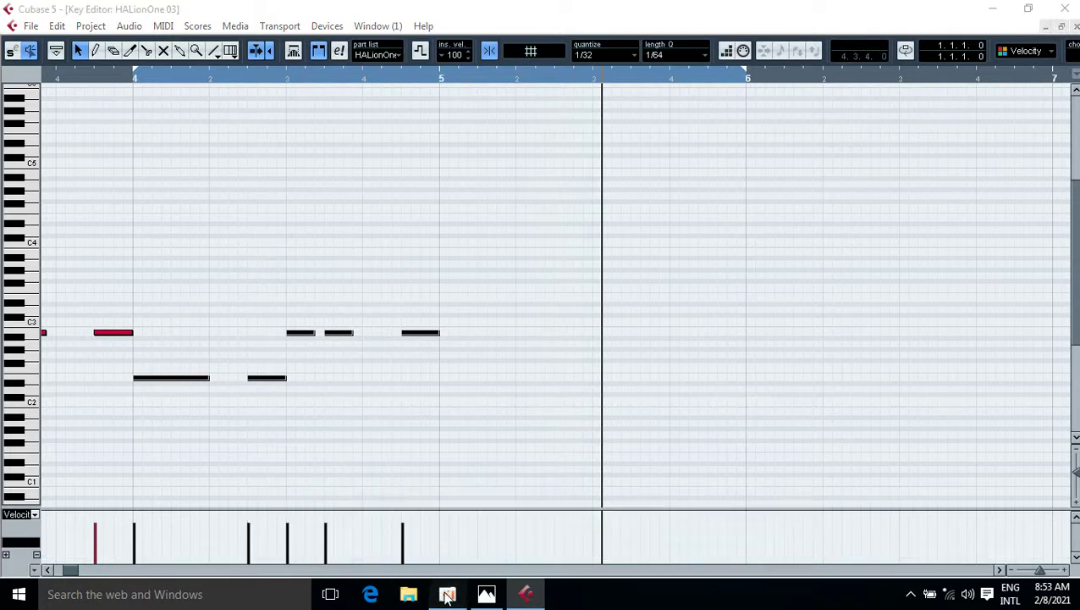
left_click(448, 595)
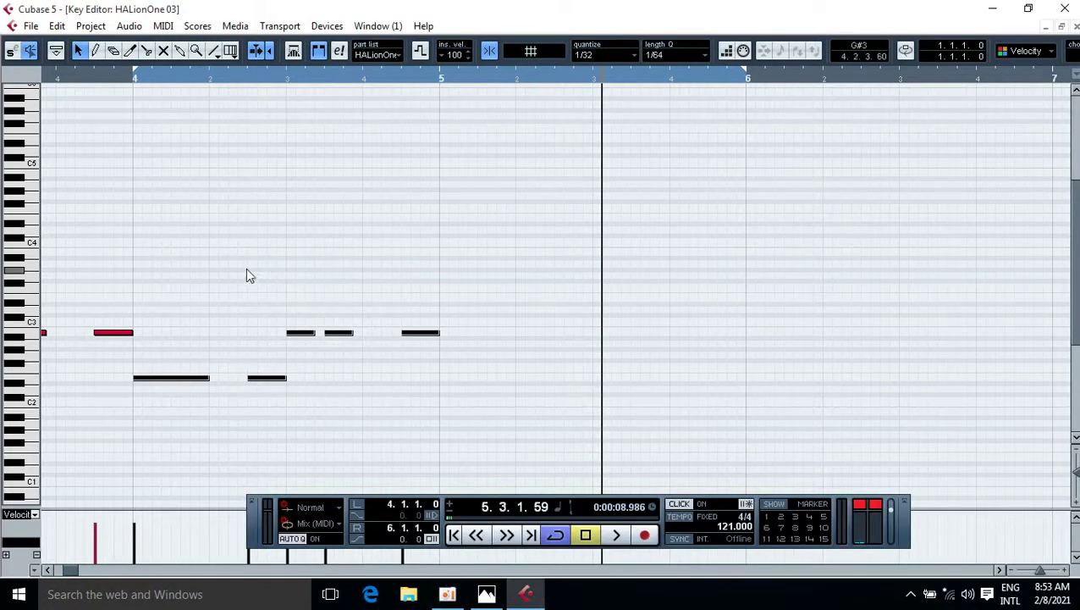
key("ctrl+a")
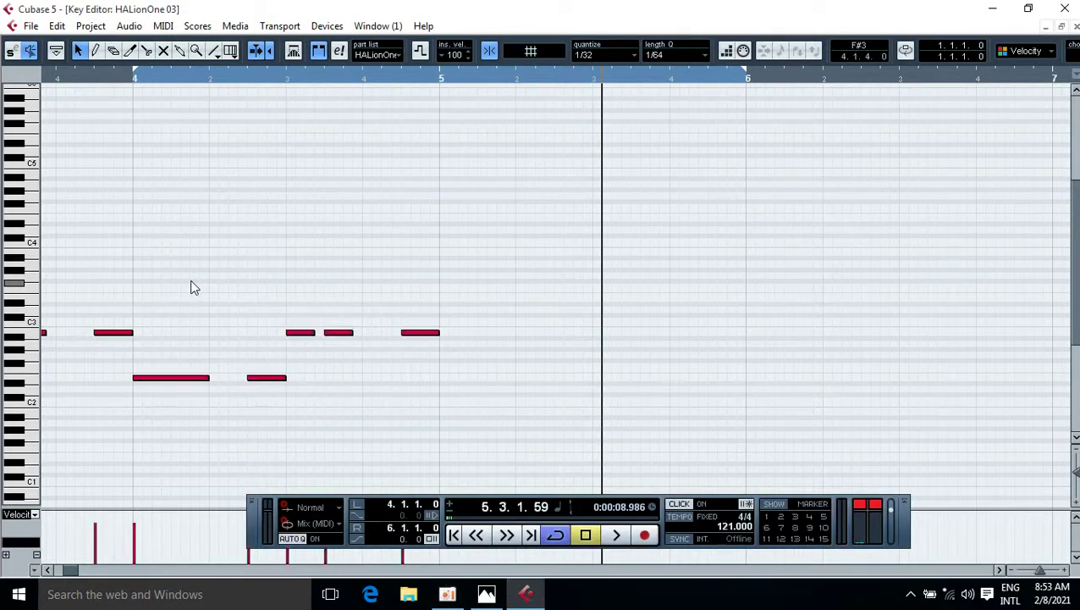
left_click_drag(192, 283, 449, 426)
key("alt+d")
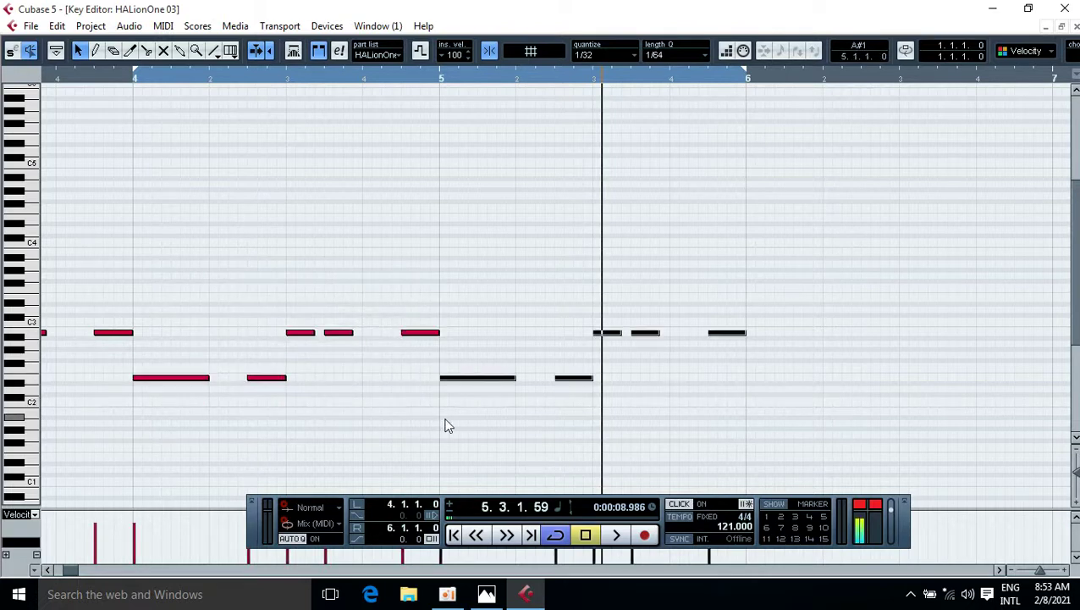
Audition bars 4 and 5 from the left locator, and move the cycle range to bars 5 and 6 and play it
key("space")
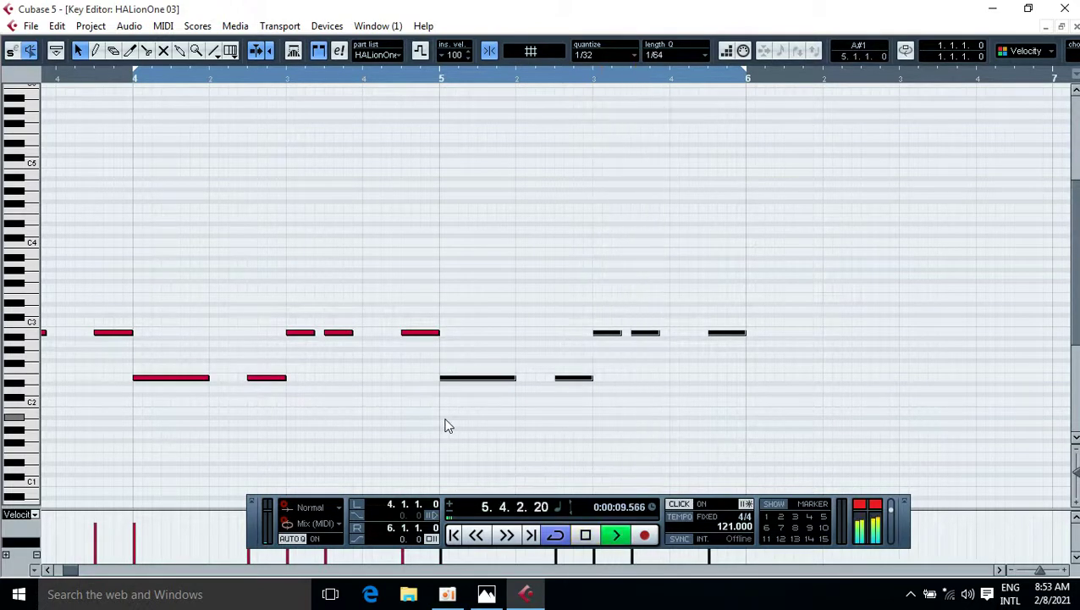
key("KP_1")
key("space")
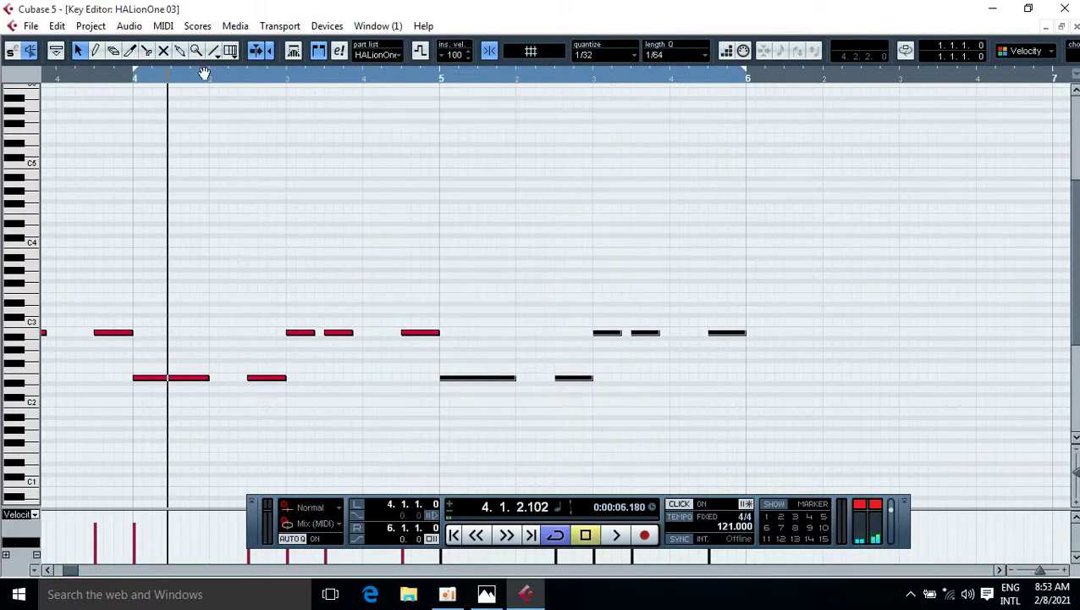
left_click_drag(204, 75, 504, 97)
key("space")
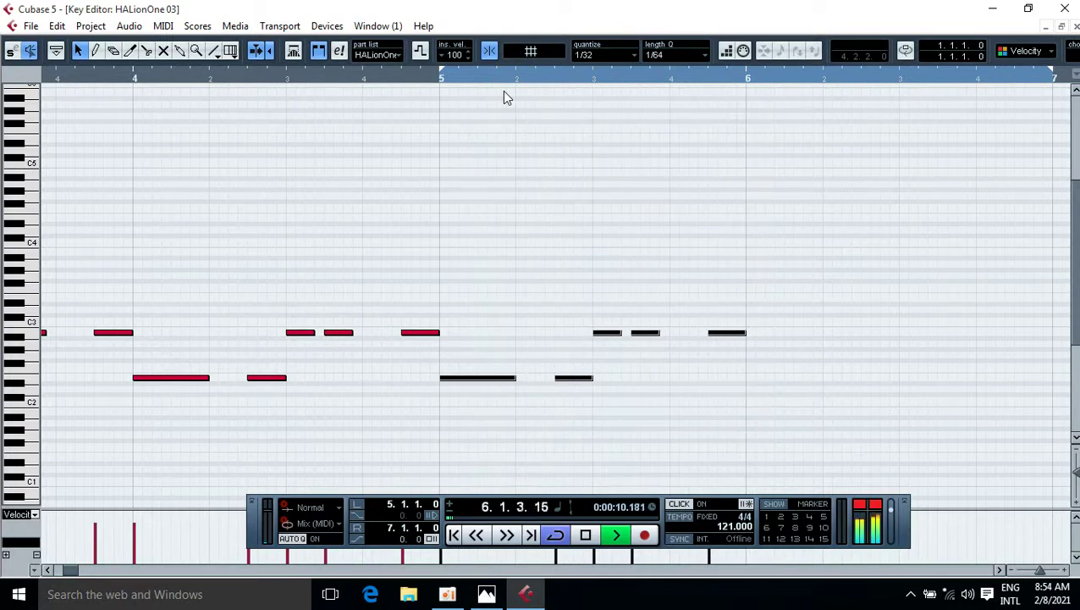
key("space")
Duplicate the bar 5 bass notes into bar 6, transpose the copies up five semitones, and play them back
key("ctrl+d")
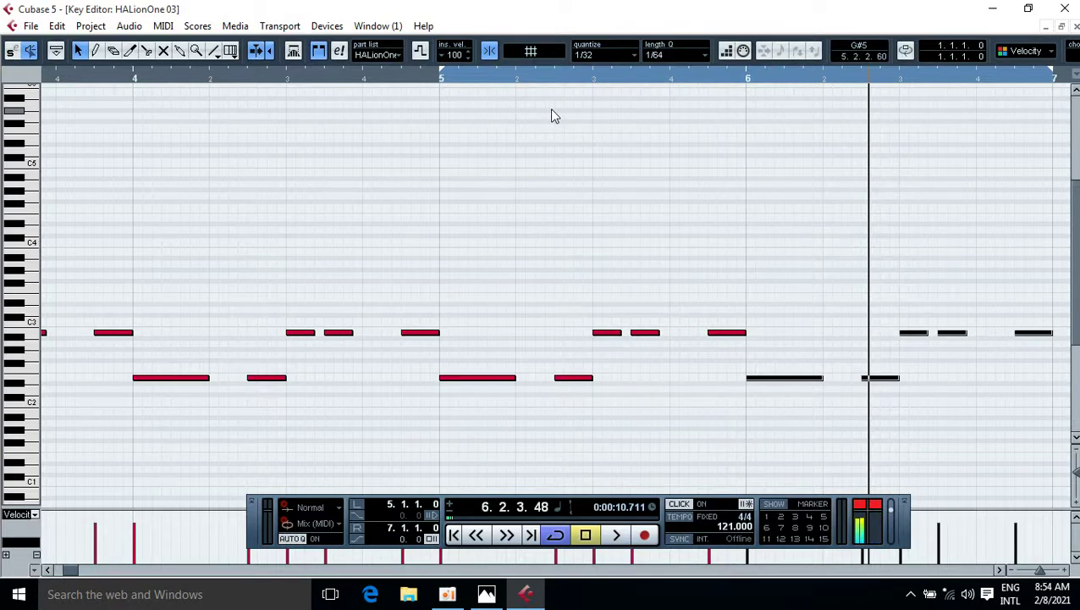
key("Up")
key("Up")
key("Up")
key("Up")
key("Up")
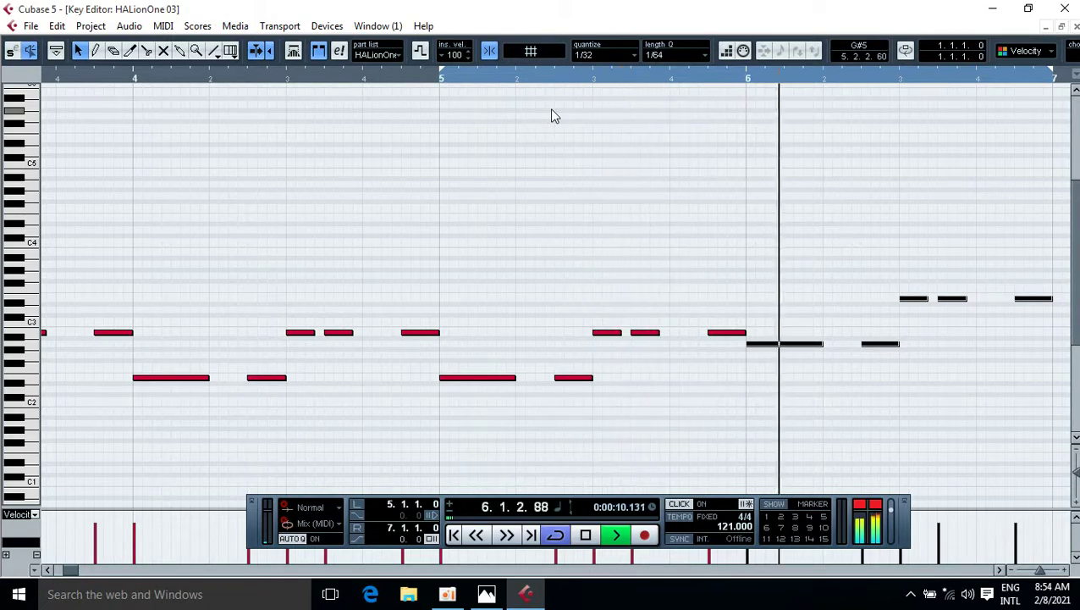
key("space")
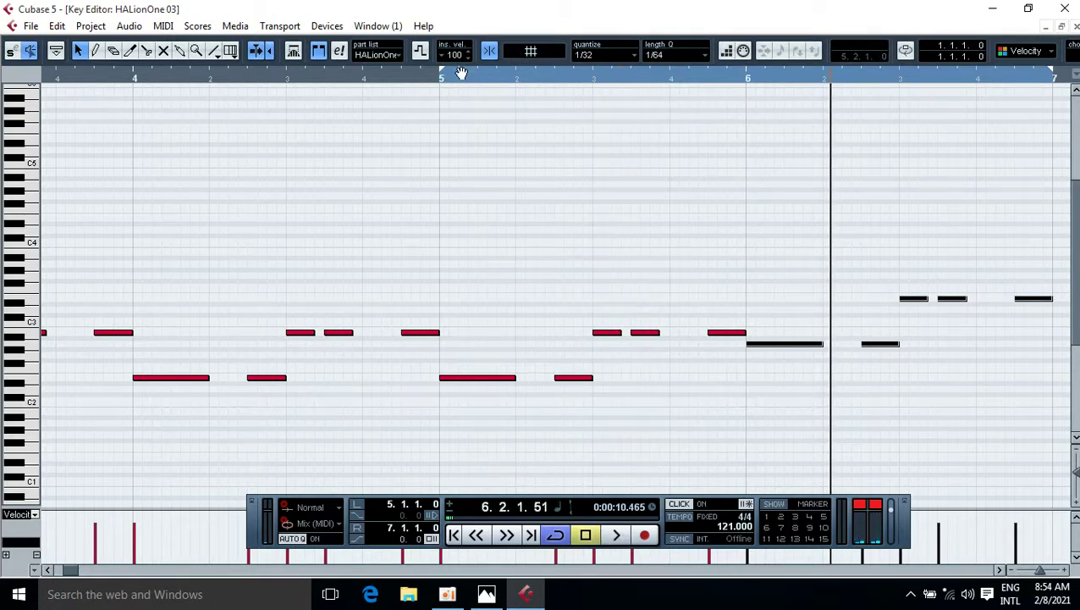
Move the two-bar cycle range to bars 6 and 7 and play it back
left_click_drag(462, 74, 765, 90)
key("space")
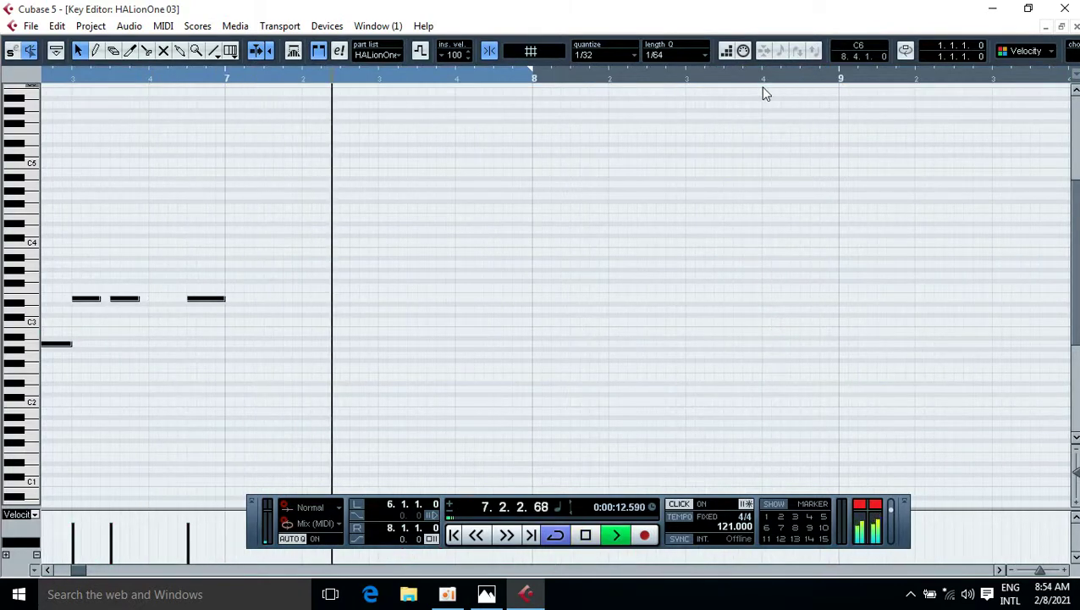
key("space")
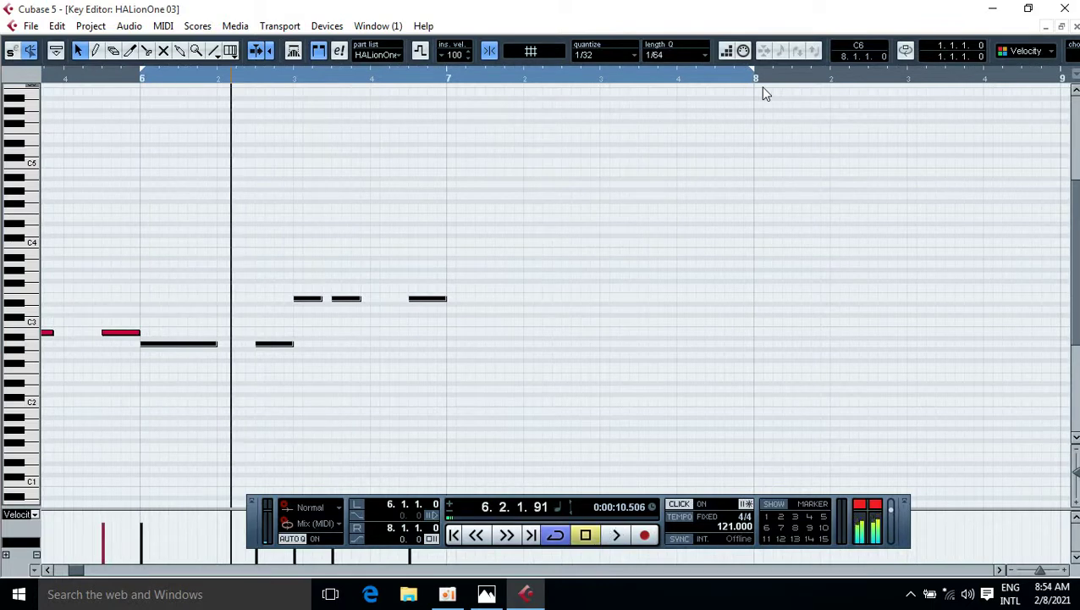
Duplicate the bar 6 bass notes into bar 7, transpose the copies down five semitones, and play back the result
key("alt+d")
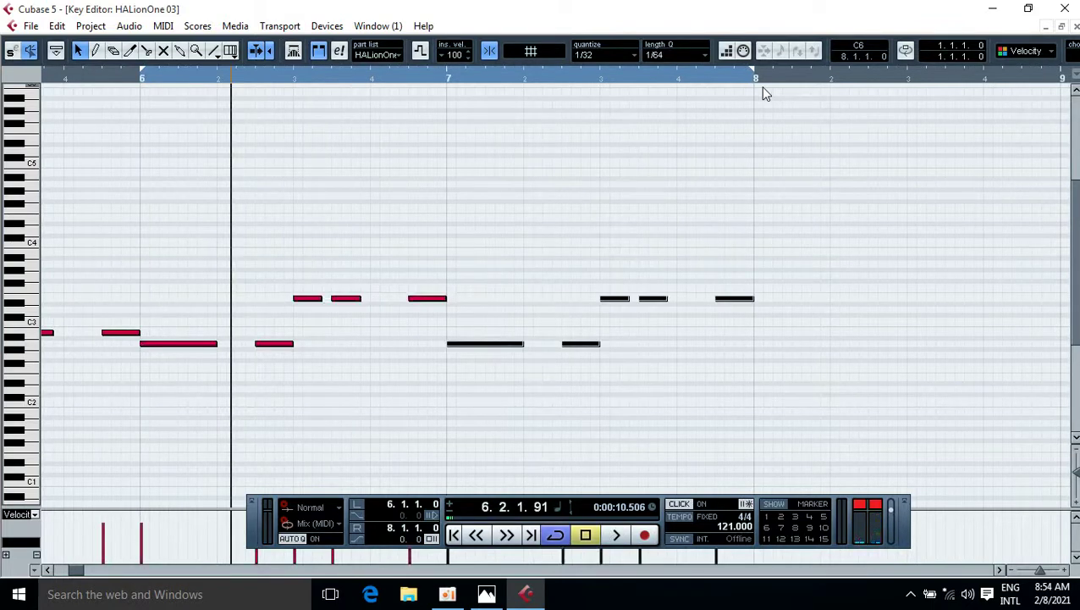
key("Down")
key("Down")
key("Down")
key("Down")
key("Down")
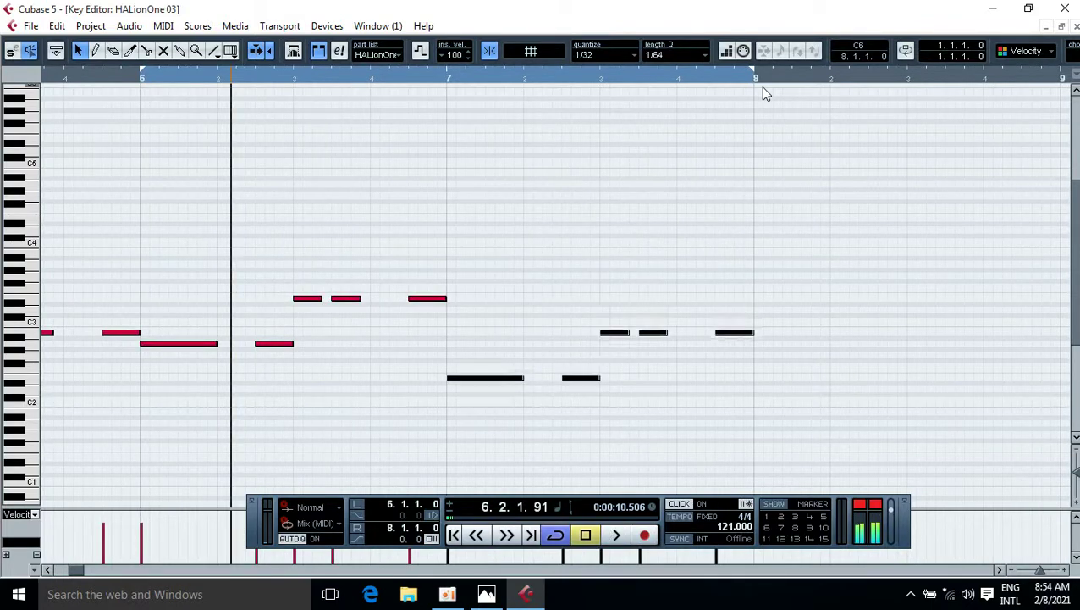
key("space")
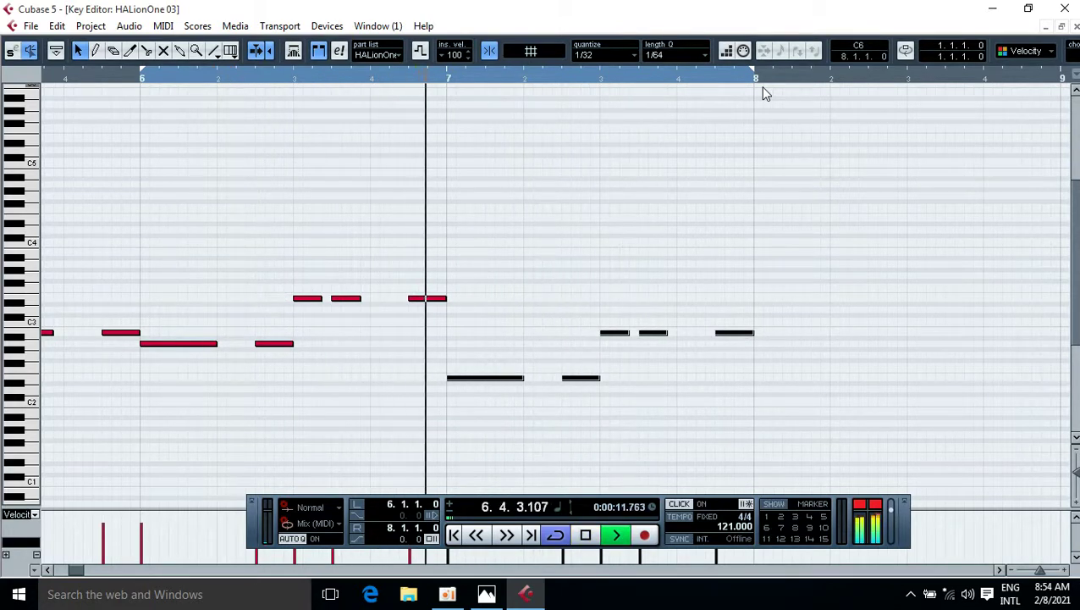
key("space")
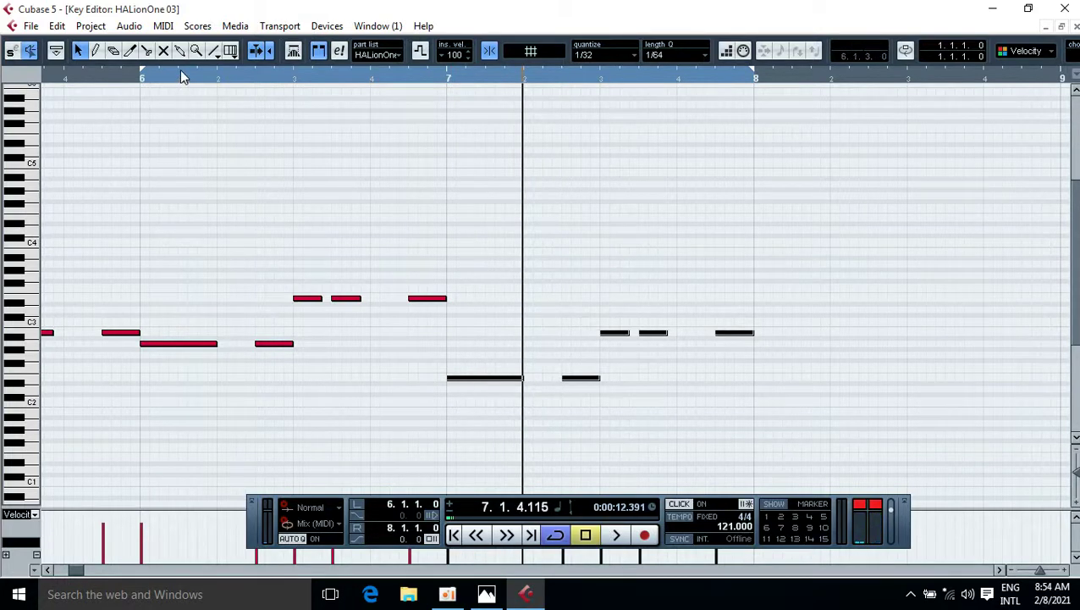
Move the cycle range to bars 7 and 8 and place a duplicate of the five bar 6 notes in bar 8
left_click_drag(183, 72, 490, 72)
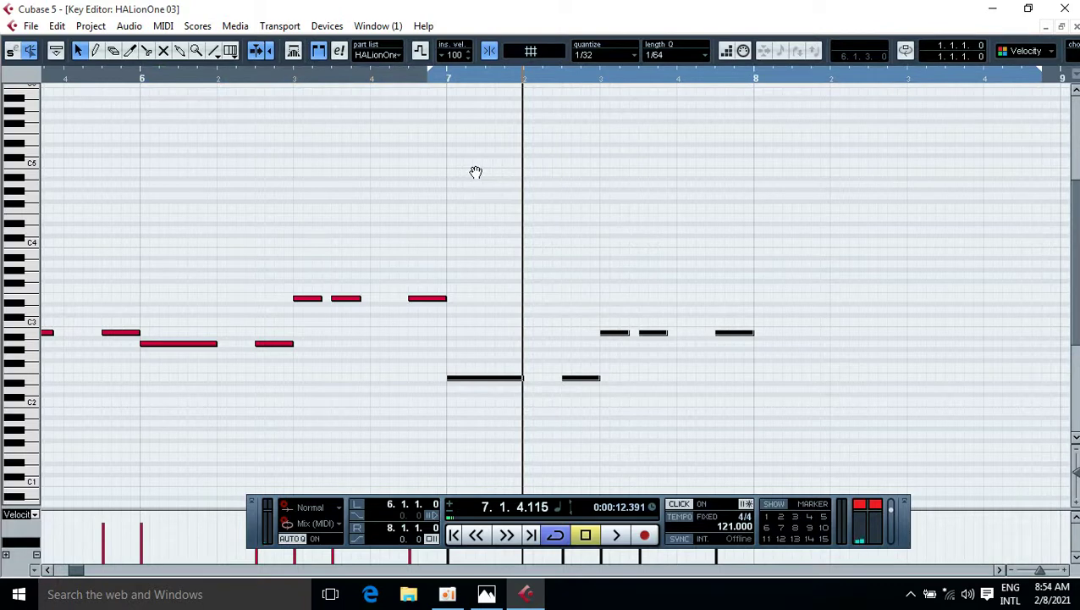
left_click(167, 241)
left_click_drag(166, 240, 418, 387)
key("alt+d")
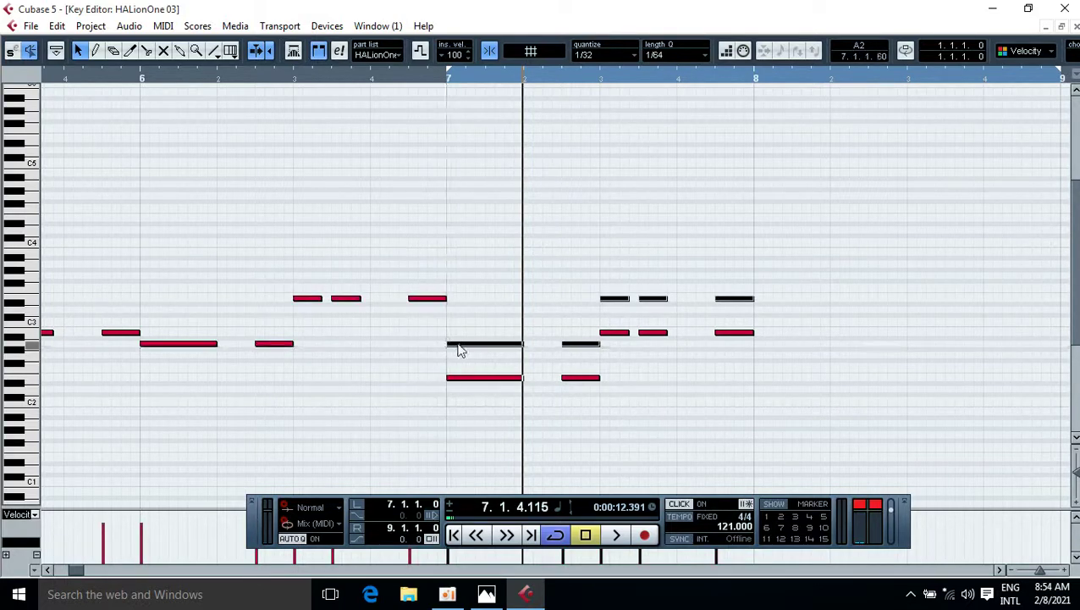
left_click_drag(458, 350, 760, 339)
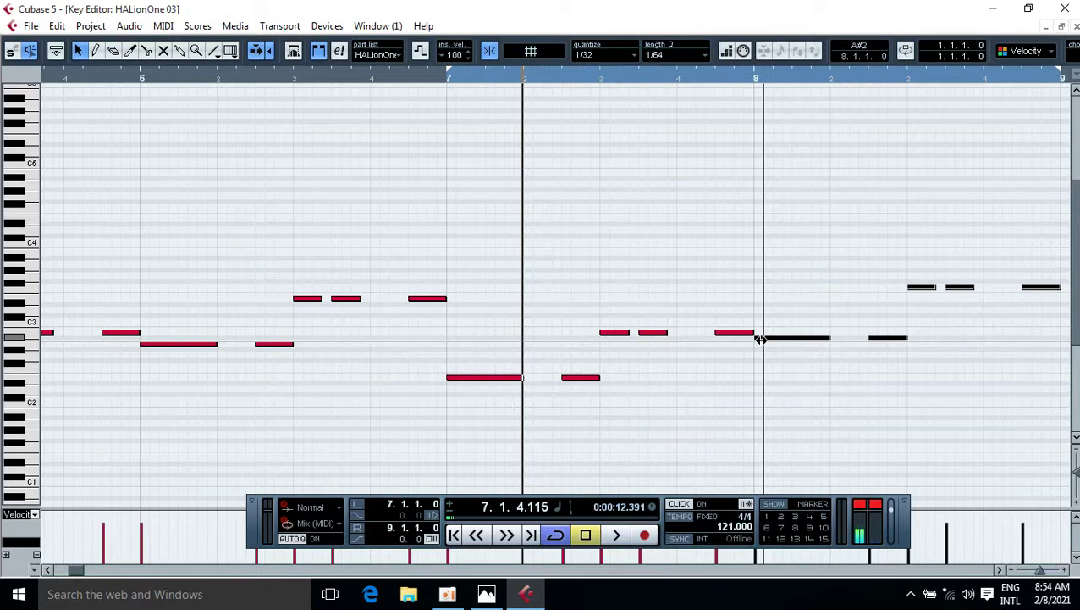
Try different transpositions of the bar 8 notes during playback, and set them to the same pitches as the bar 6 notes
key("Down")
key("Down")
key("Down")
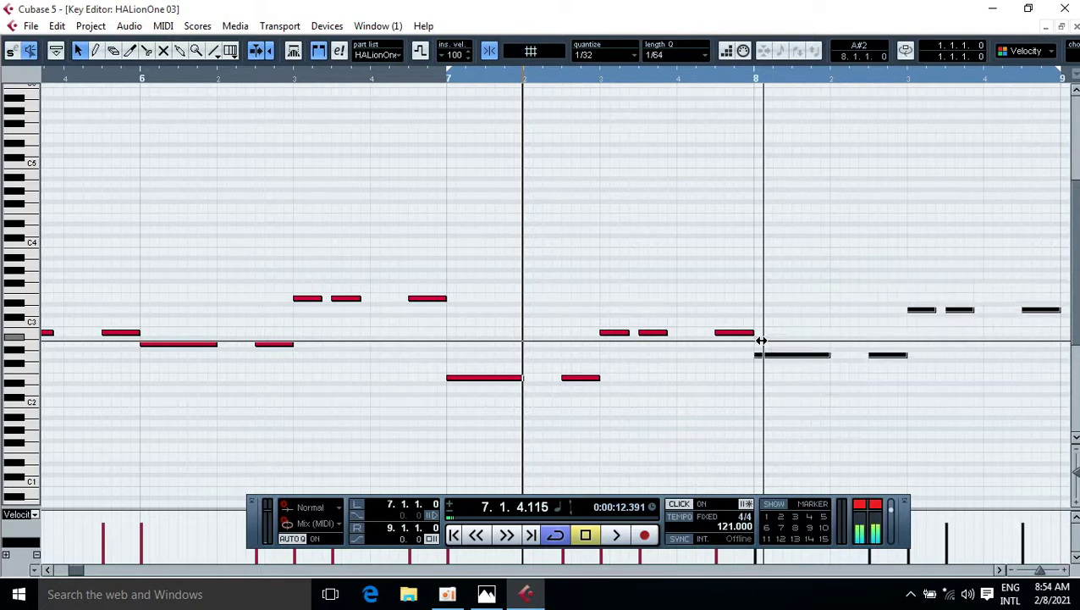
key("Up")
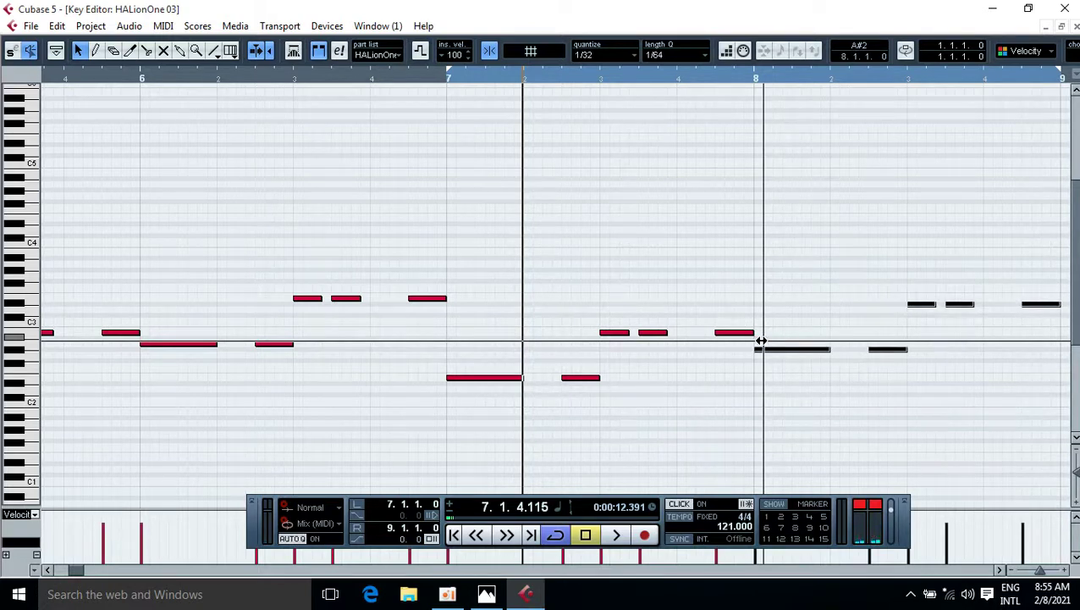
key("space")
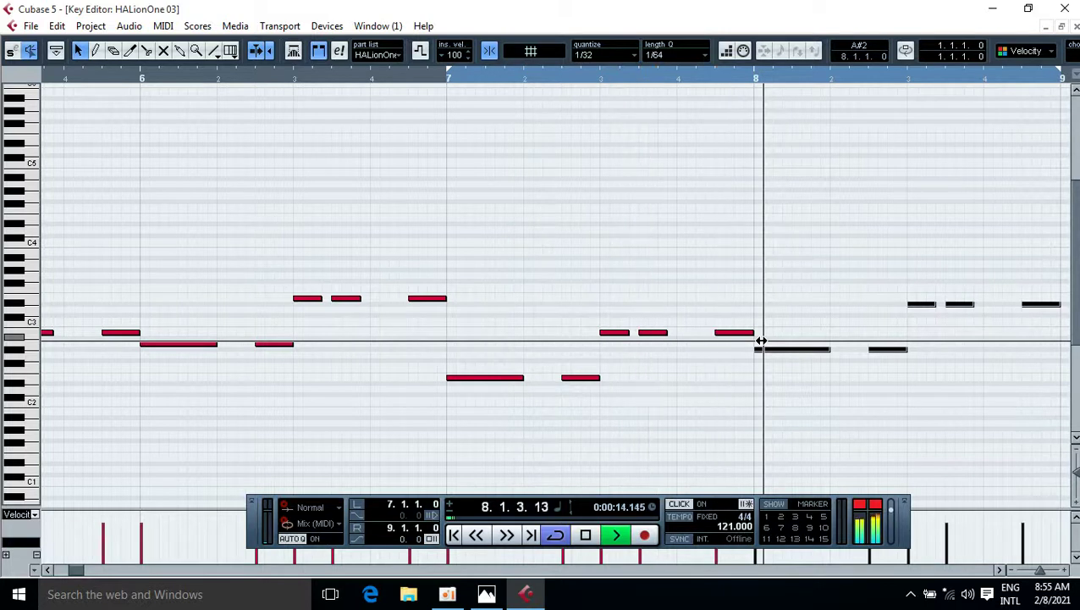
key("Down")
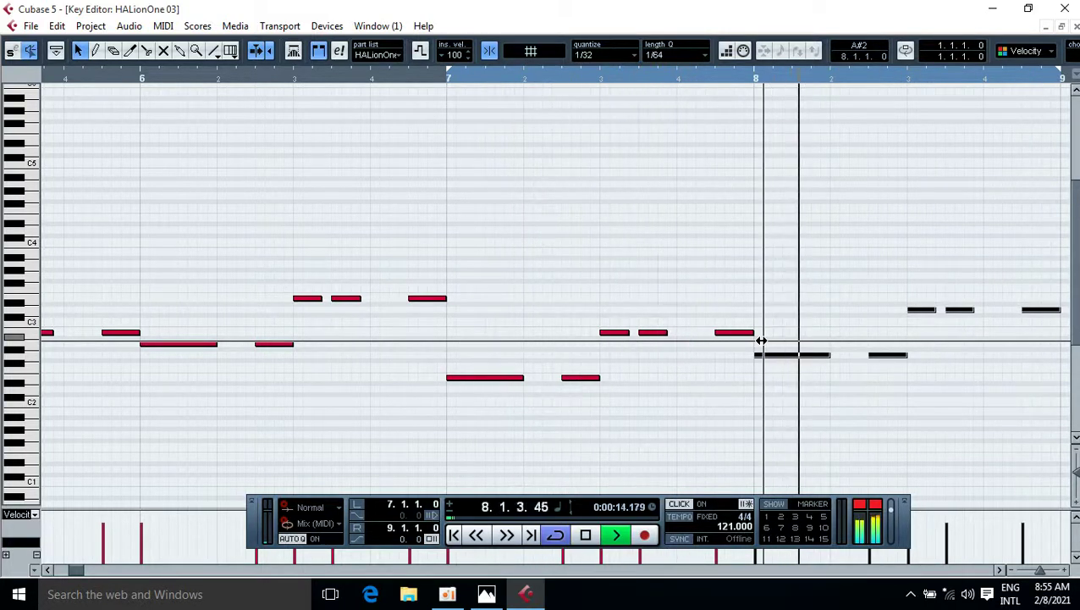
key("space")
key("Up")
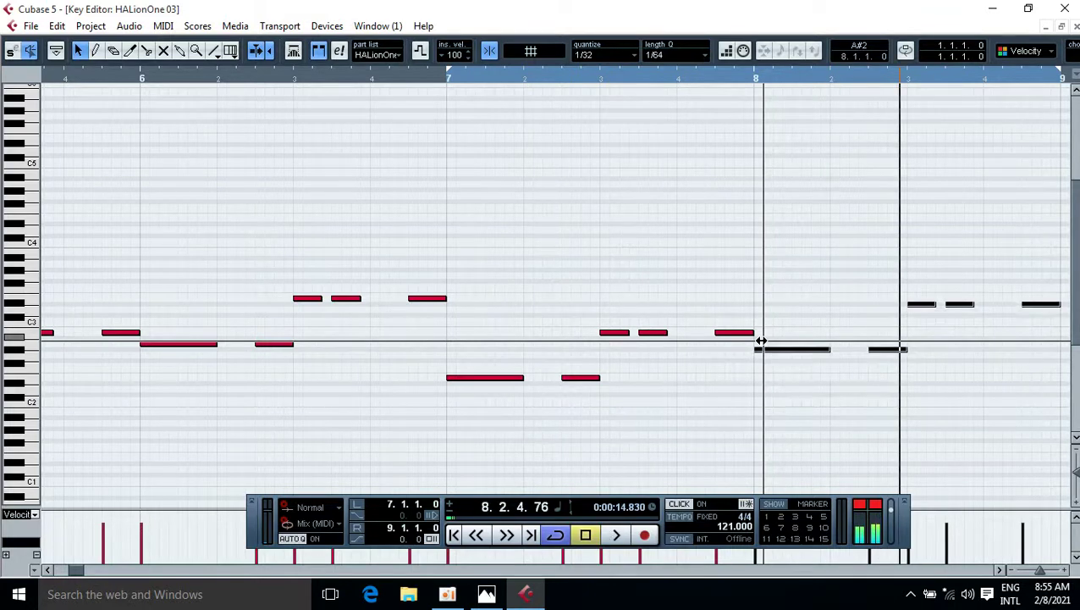
key("Up")
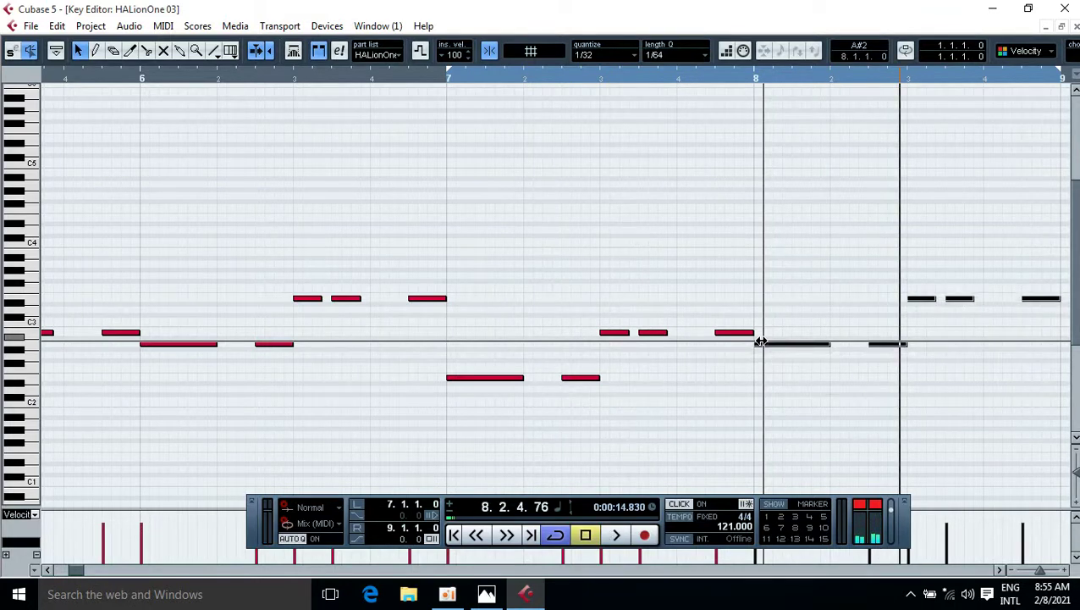
key("space")
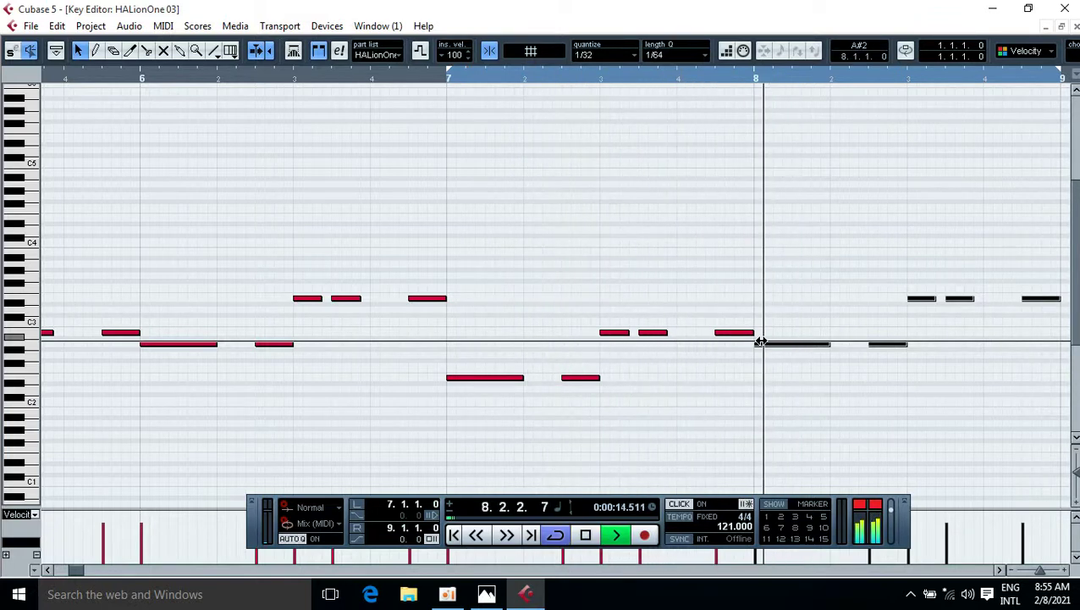
key("space")
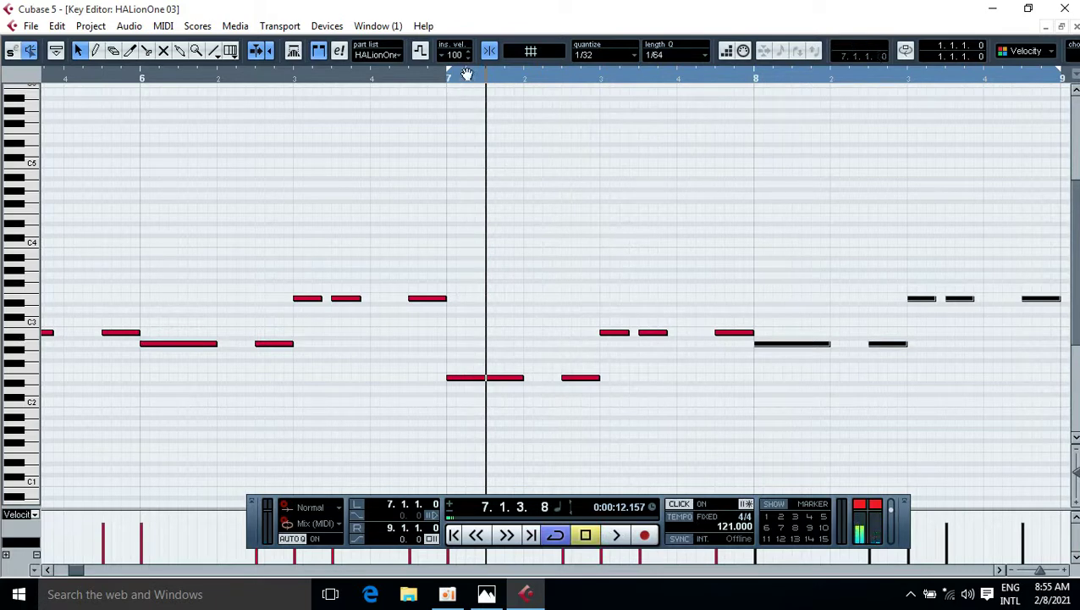
With the two-bar cycle range moved to bars 8 and 9, duplicate the bar 8 notes into bar 9 and transpose the copies down five semitones
mouse_move(467, 75)
left_mouse_down()
mouse_move(687, 95)
mouse_move(773, 80)
left_mouse_up()
key("space")
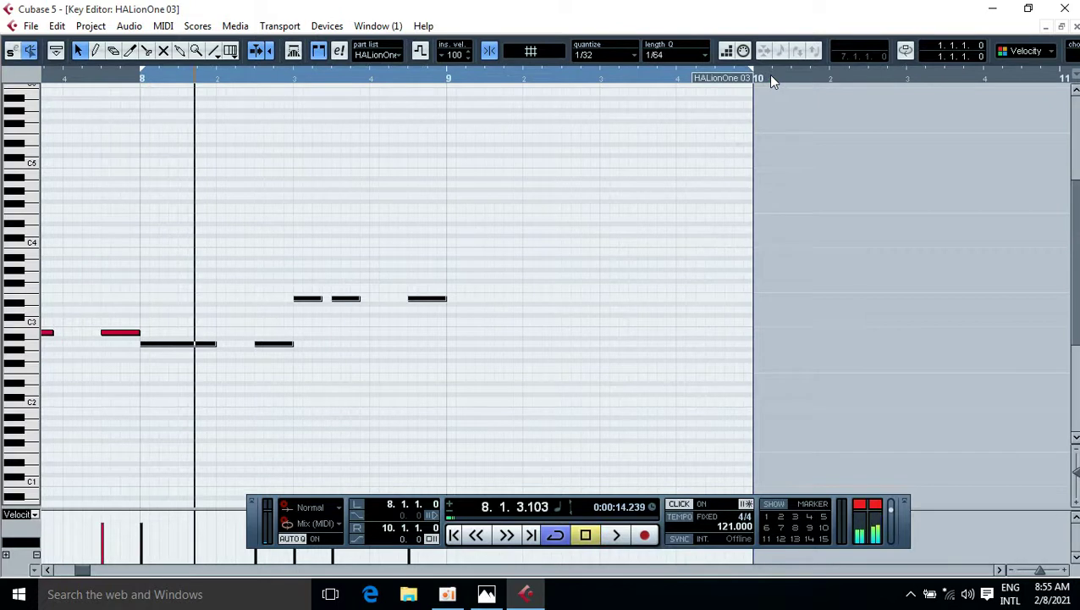
key("alt+d")
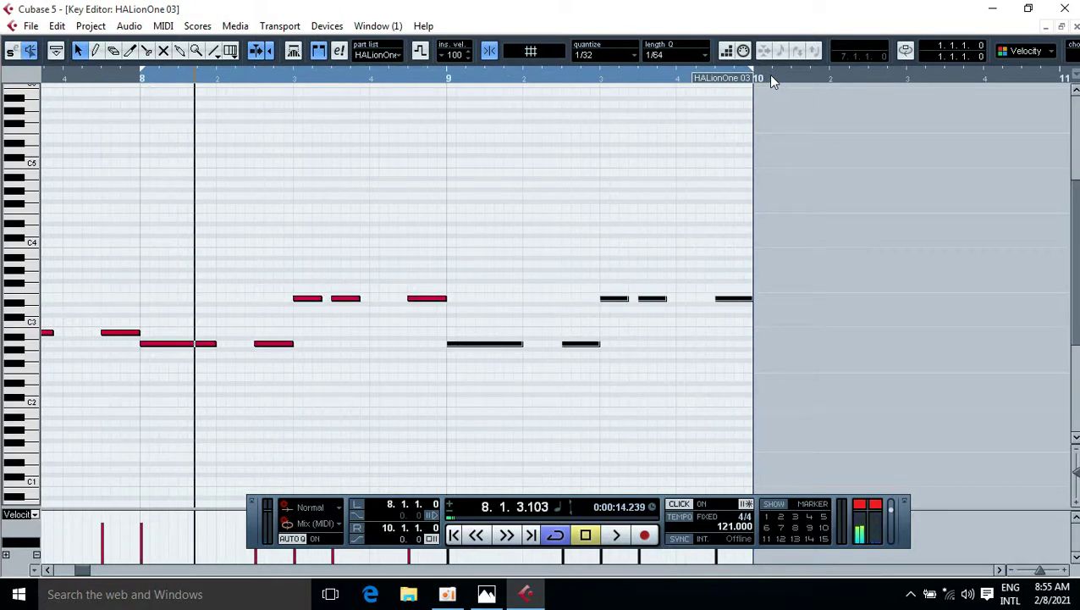
key("Down")
key("Down")
key("Down")
key("Down")
key("Down")
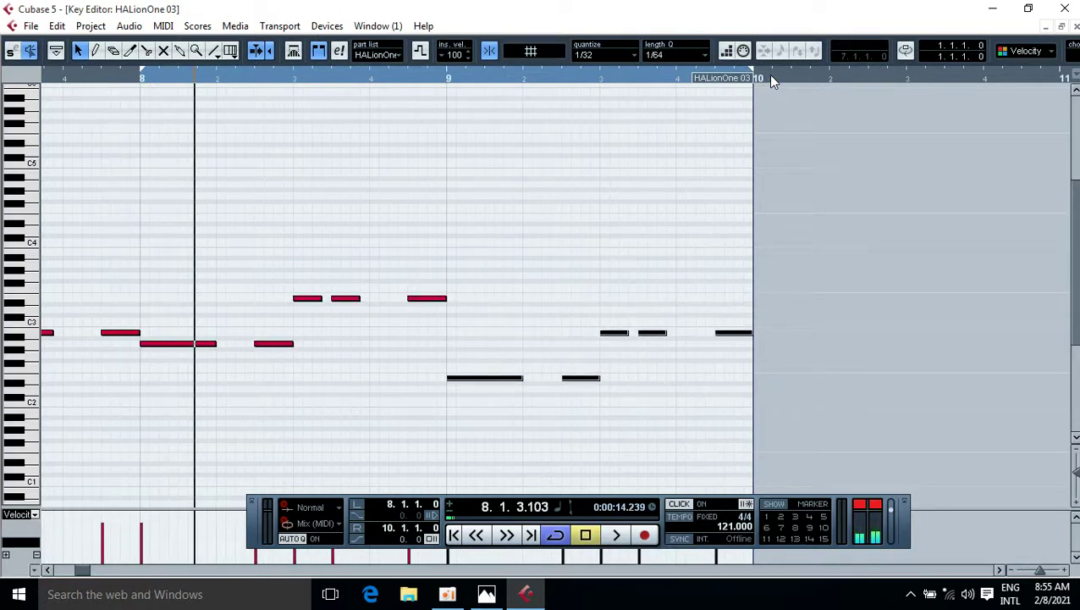
Close the Key Editor and extend the cycle range in the project to run from bar 1 to bar 10
left_click(1076, 27)
left_click(679, 253)
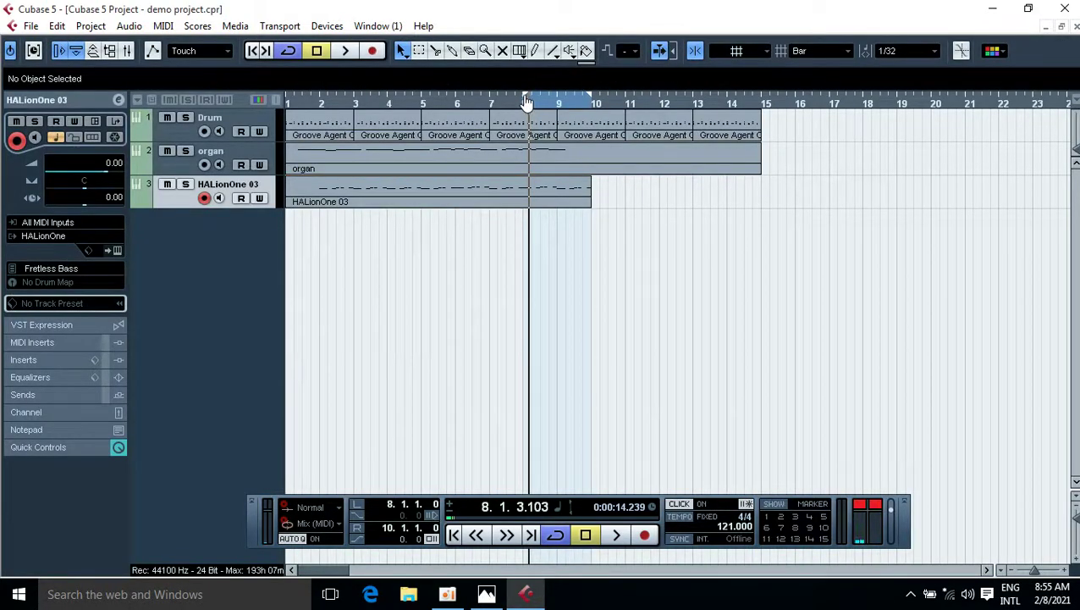
left_click_drag(526, 101, 289, 121)
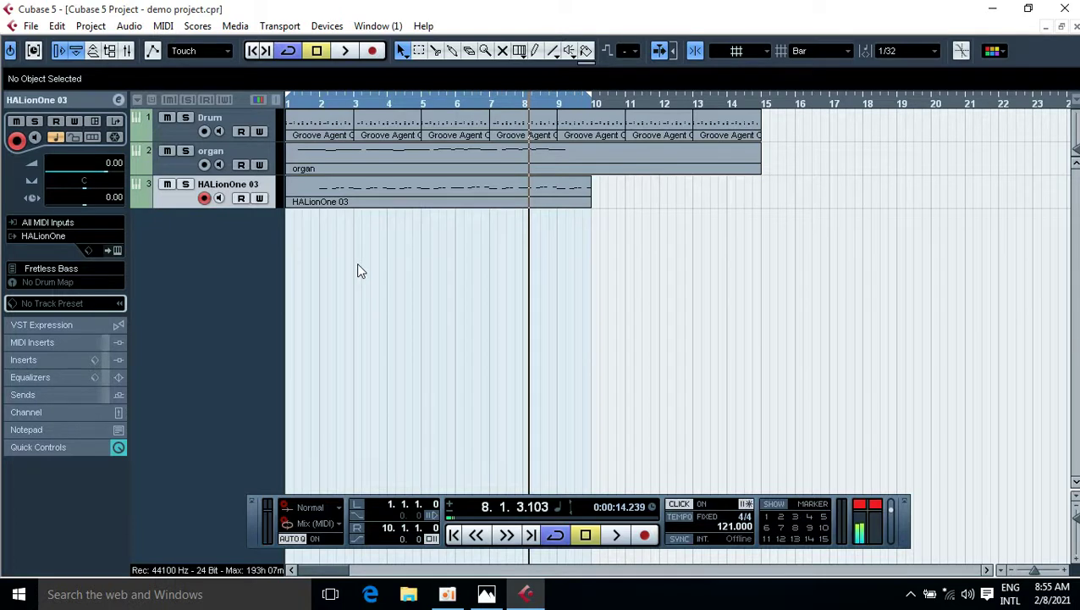
Return to the project start and play back the drum, organ and bass tracks together through the whole cycle range
key("space")
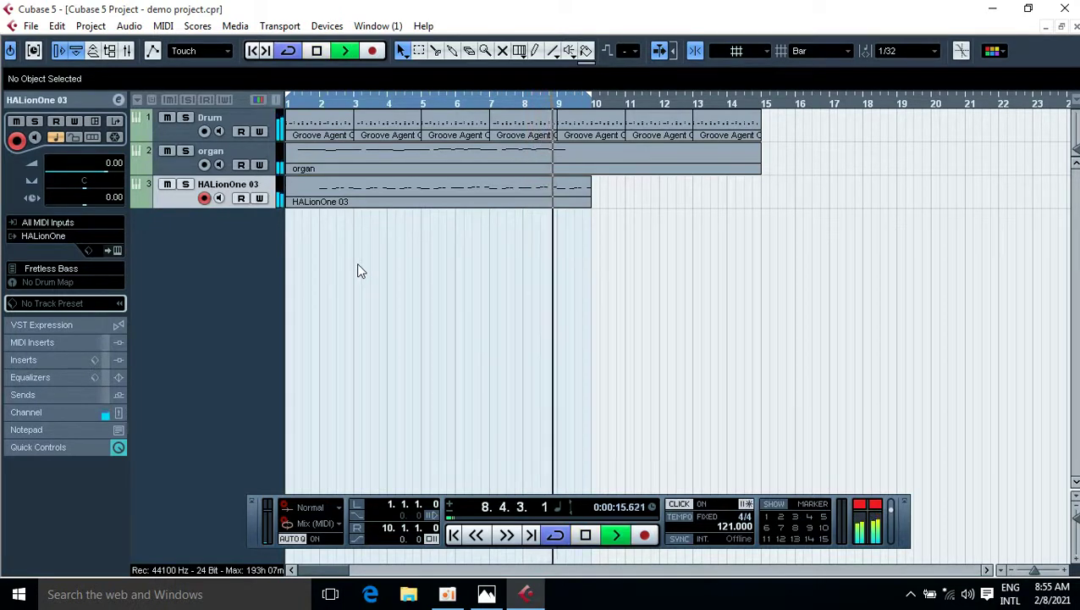
key("space")
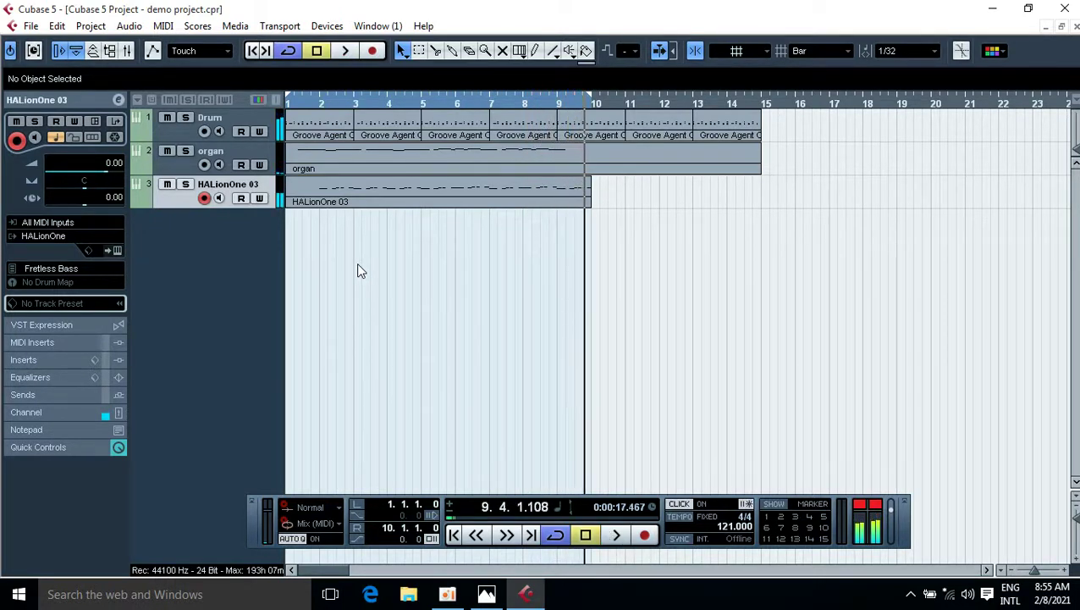
left_click(454, 535)
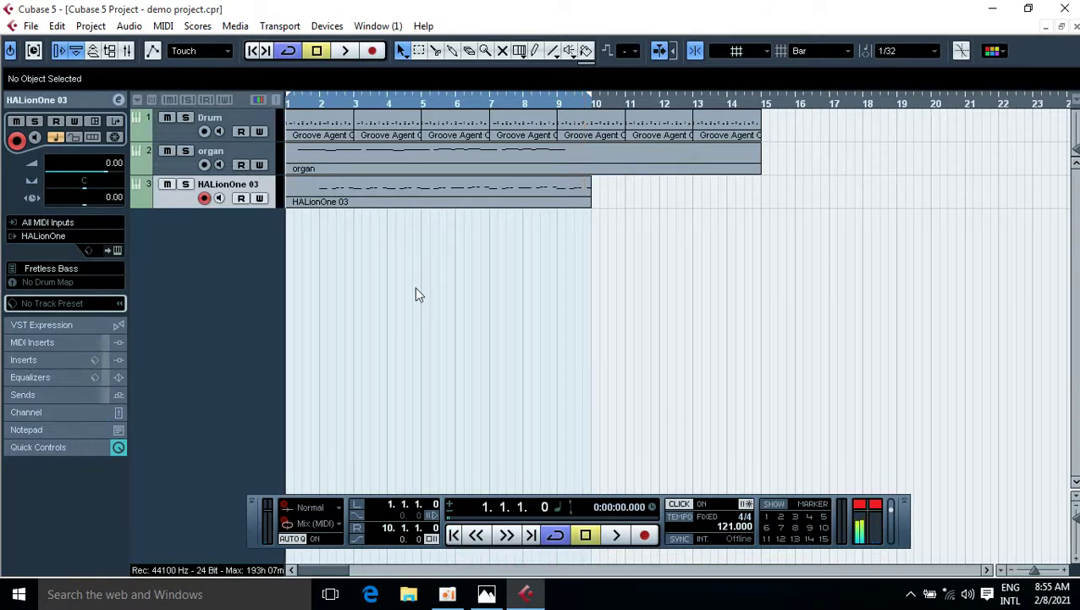
key("space")
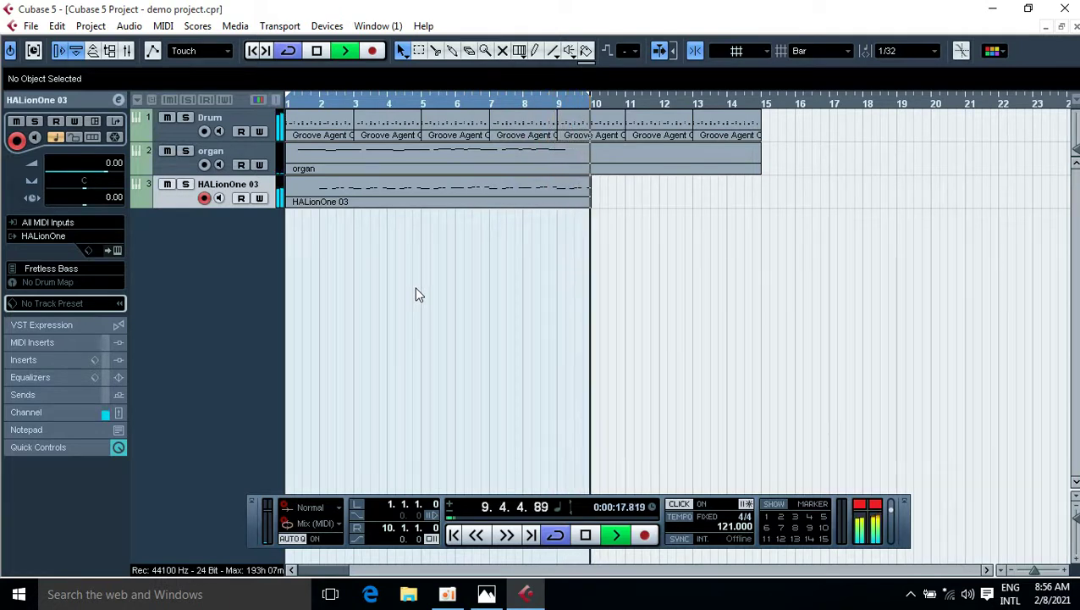
key("space")
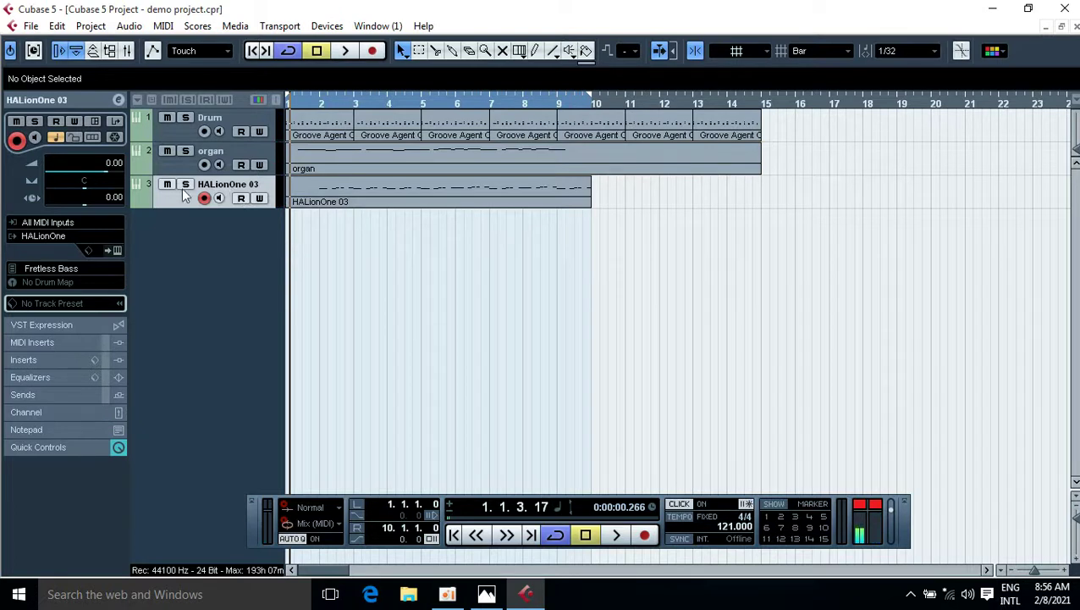
Rename the HALionOne 03 track as Bass
double_click(239, 187)
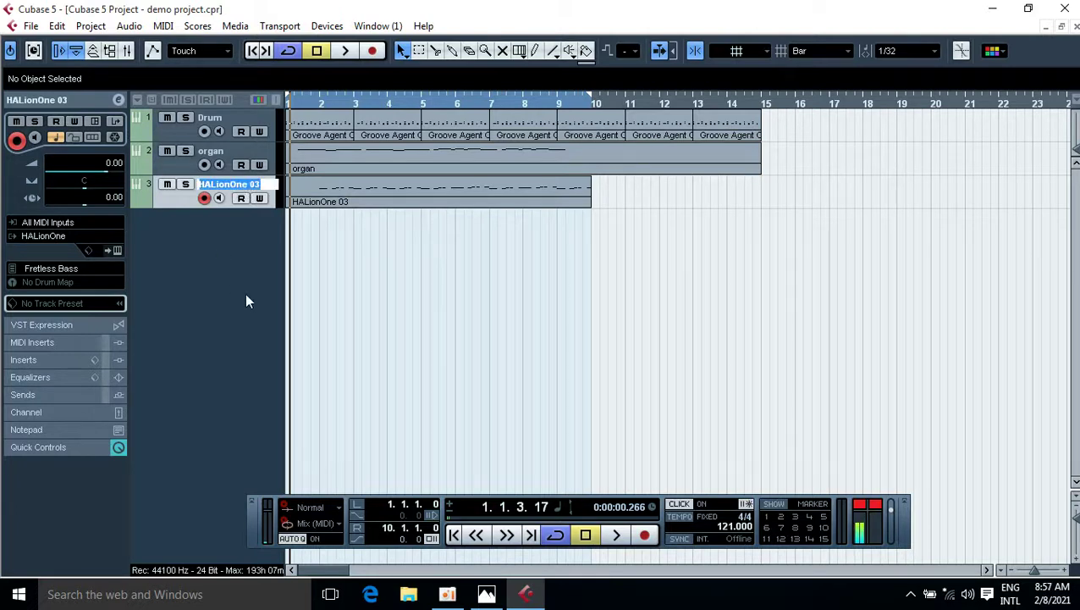
type("Bass")
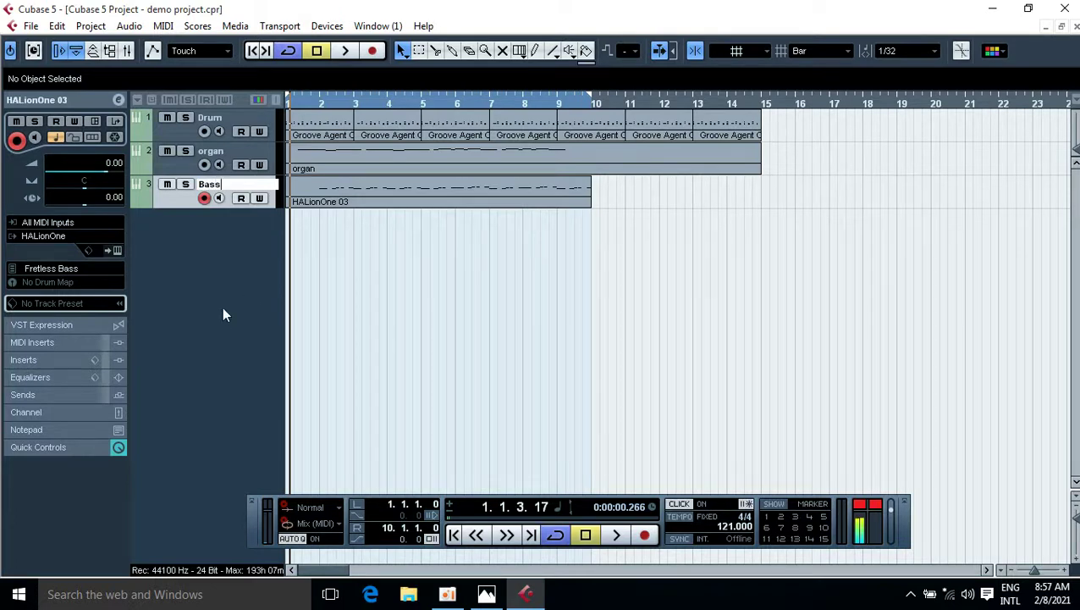
key("Return")
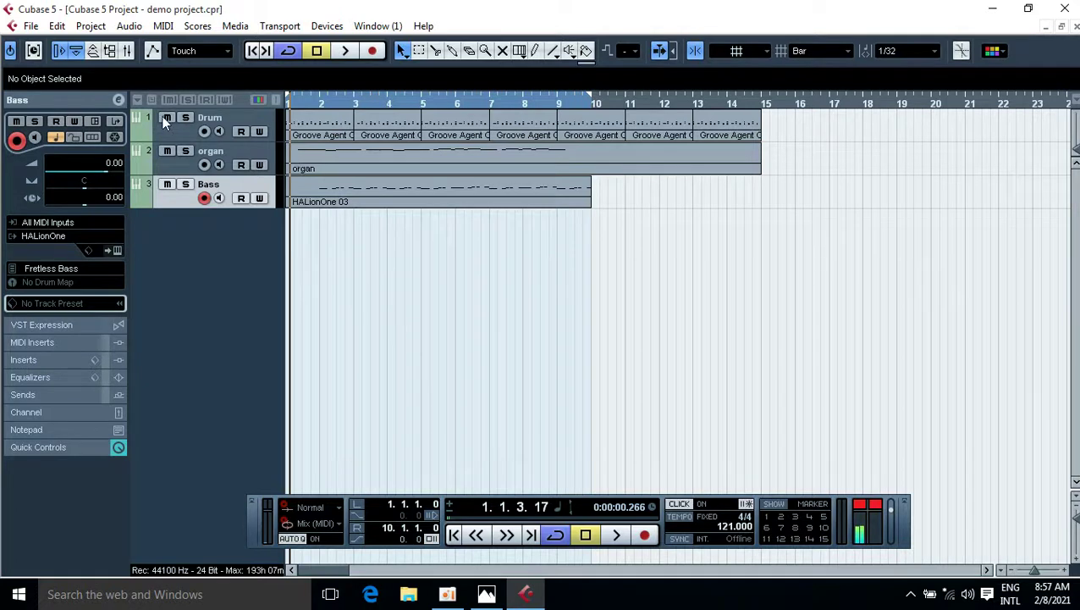
left_click(179, 136)
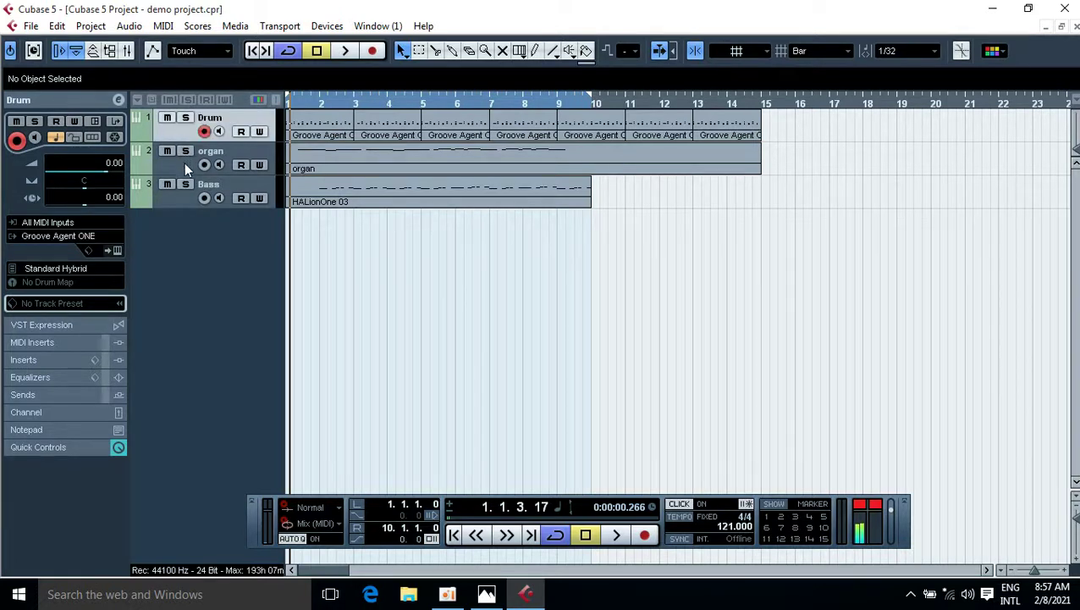
left_click(187, 170)
left_click(187, 193)
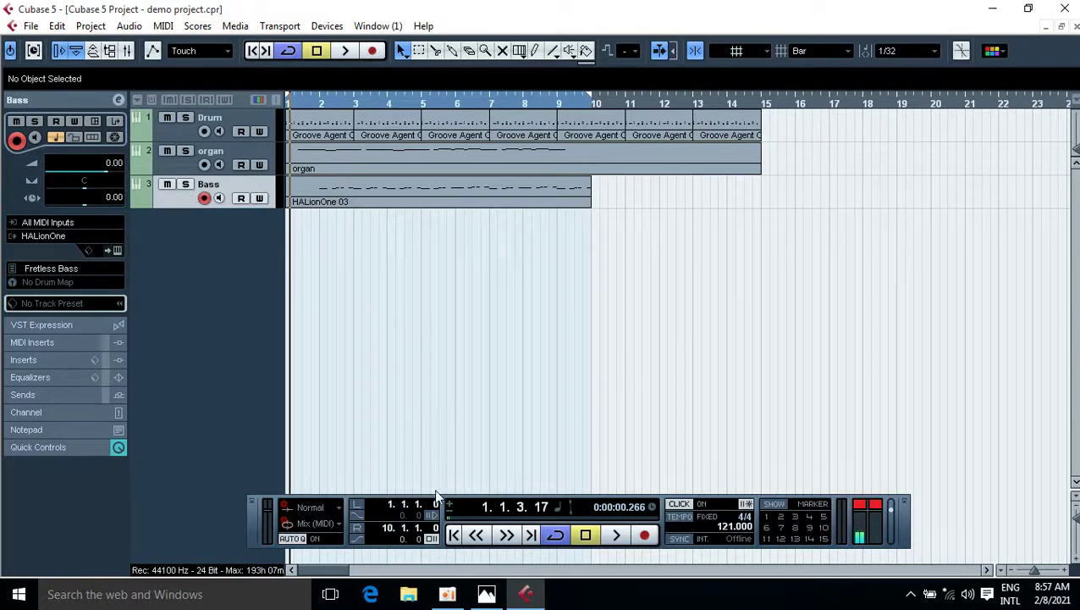
left_click(447, 594)
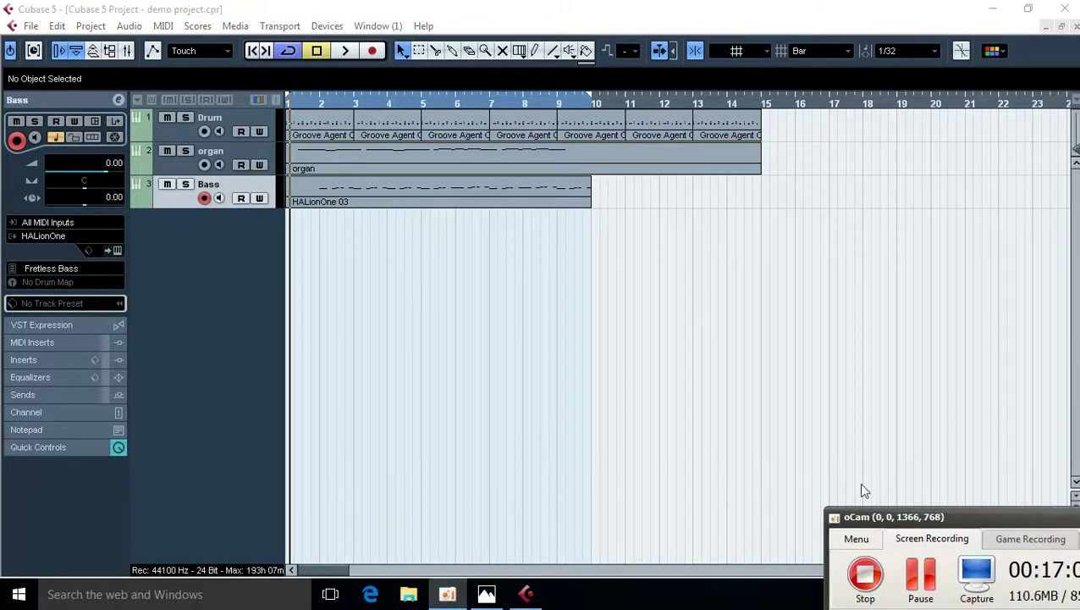